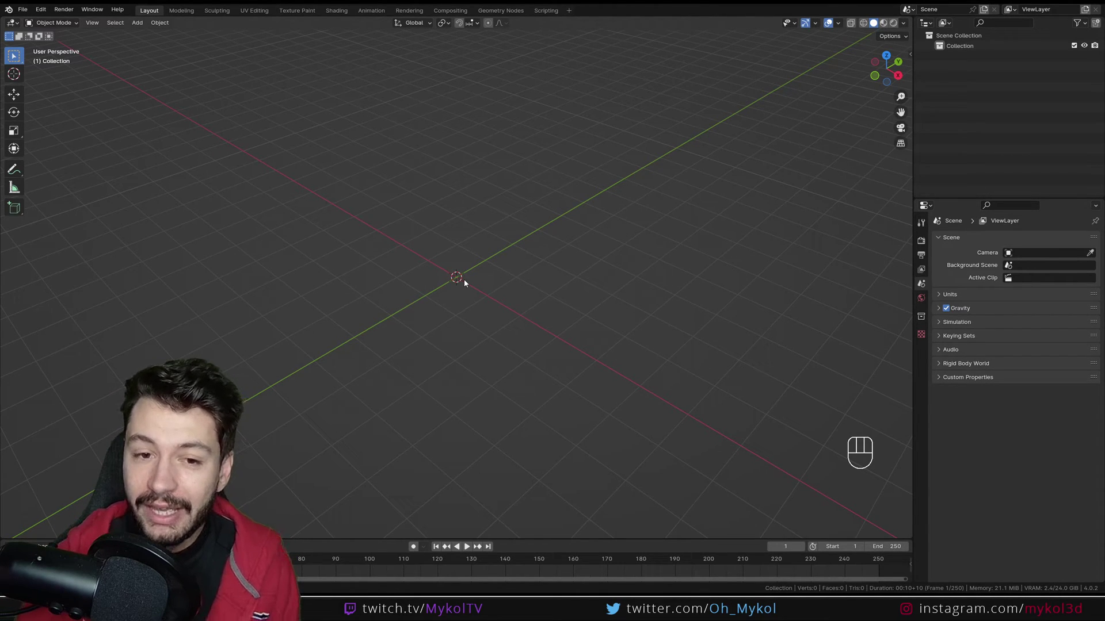
# - Start a new General scene and discard the unsaved changes to the current file
pyautogui.keyDown('shift'); pyautogui.moveTo(464, 282); pyautogui.dragTo(670, 283, button='right'); pyautogui.keyUp('shift')
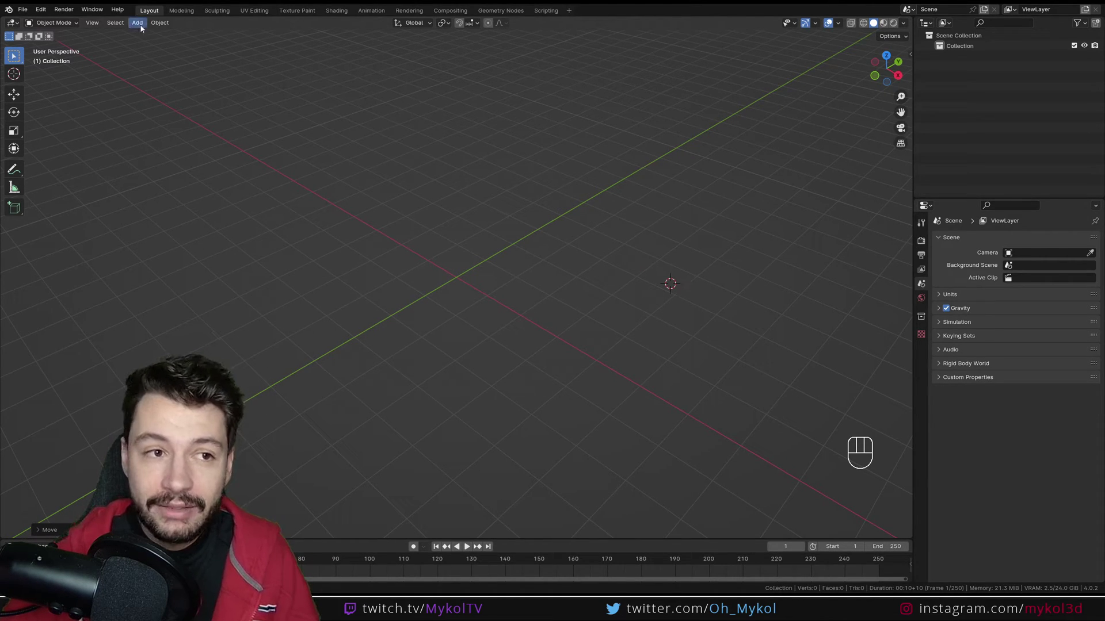
pyautogui.click(23, 9)
pyautogui.moveTo(36, 20)
pyautogui.click(161, 23)
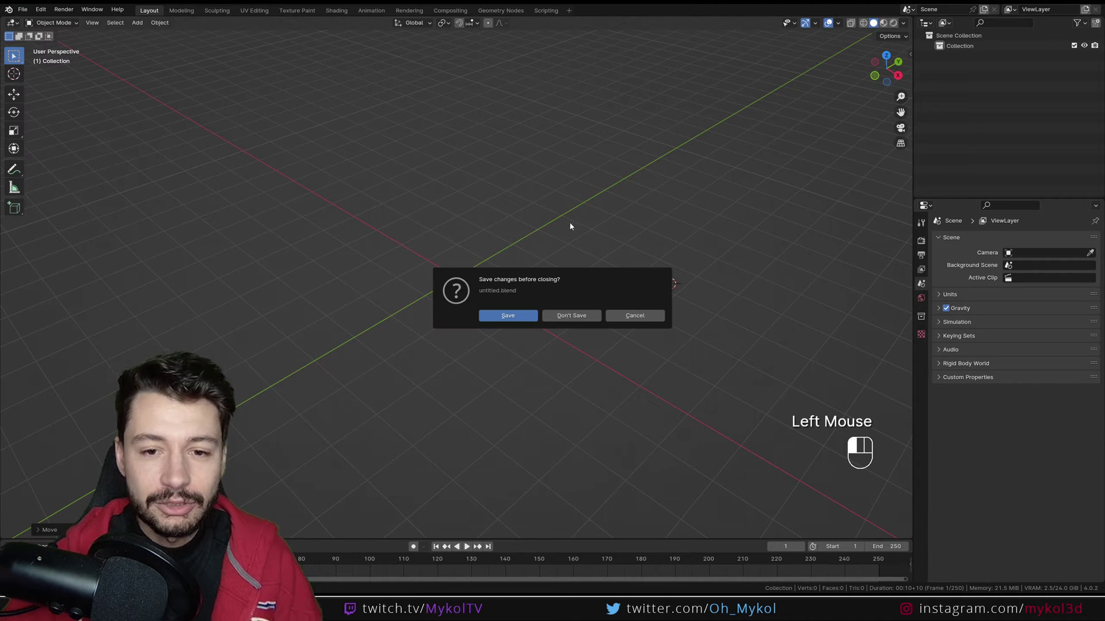
pyautogui.click(574, 315)
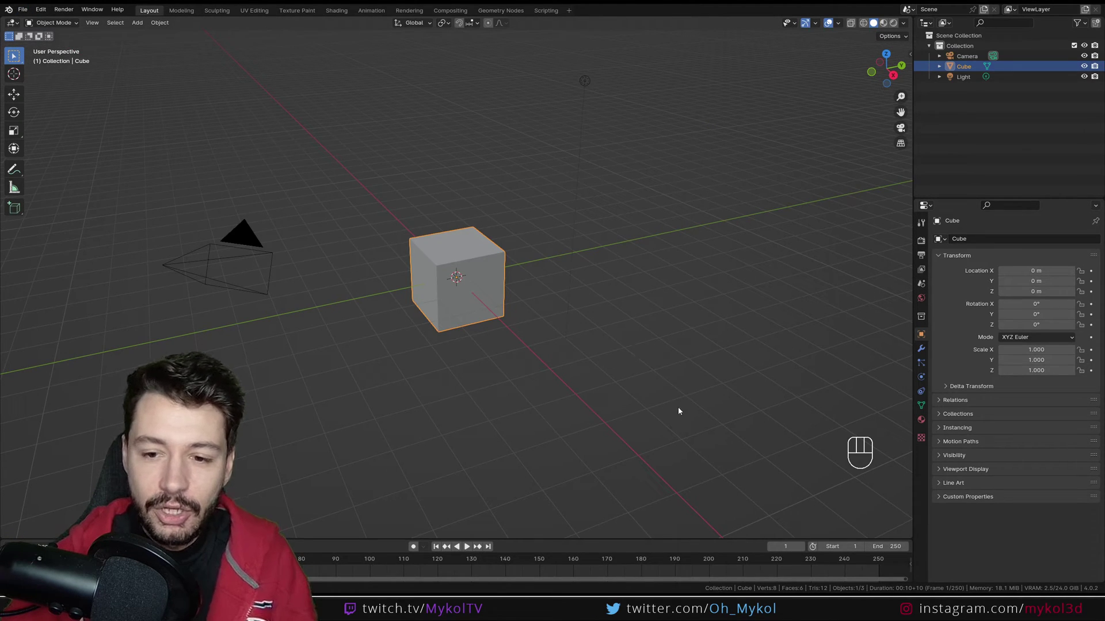
# - Select the default camera, cube and light together and delete them from the scene
pyautogui.moveTo(678, 411); pyautogui.dragTo(156, 60)
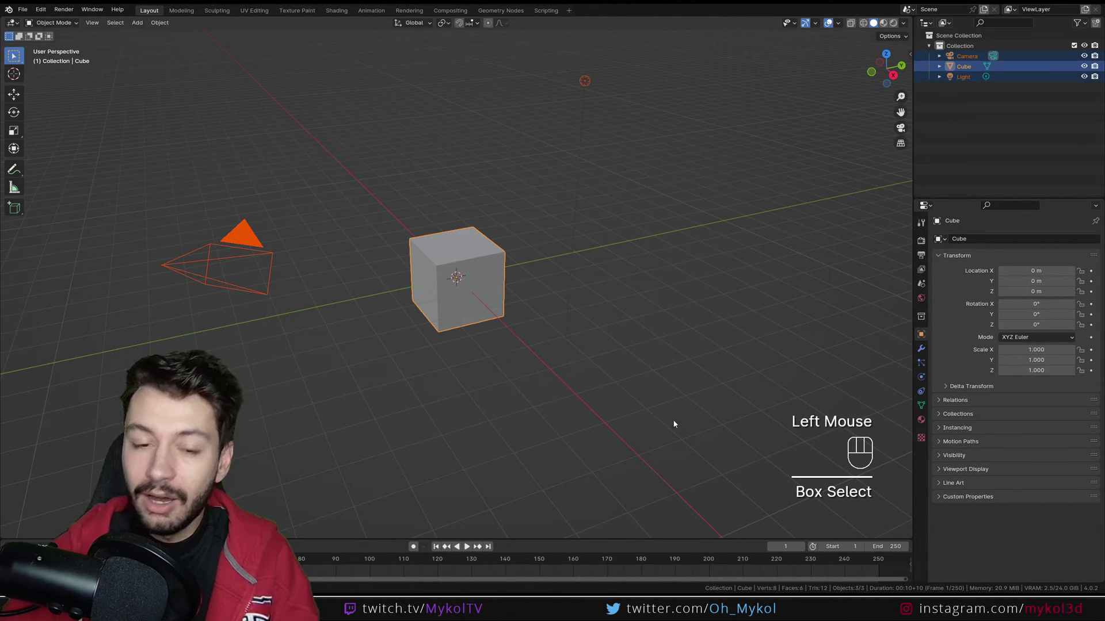
pyautogui.moveTo(675, 424); pyautogui.dragTo(123, 58)
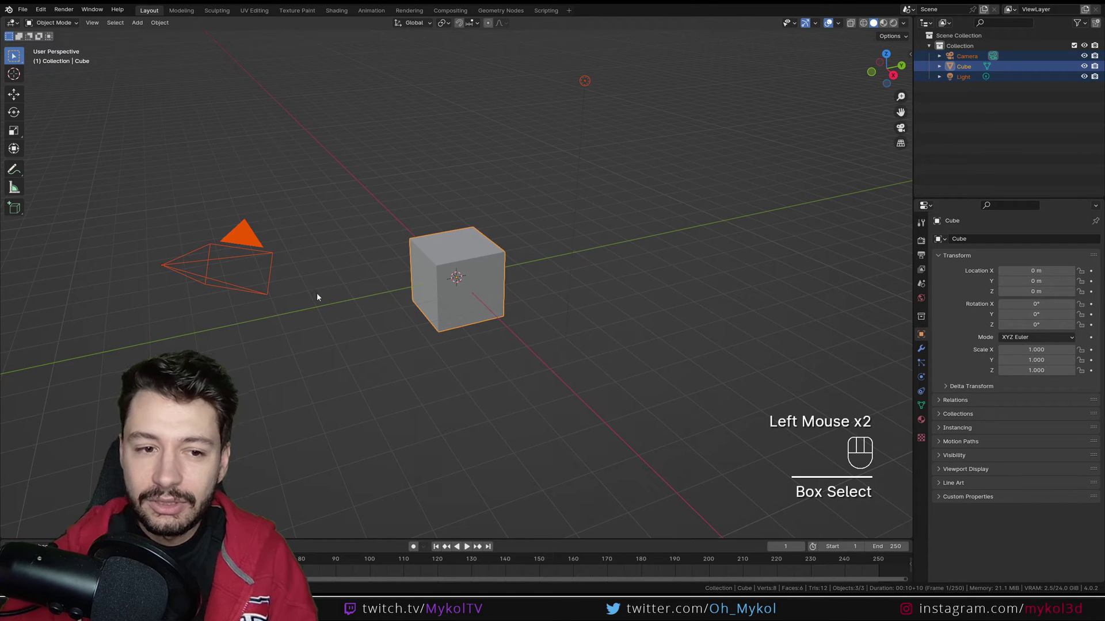
pyautogui.press('Delete')
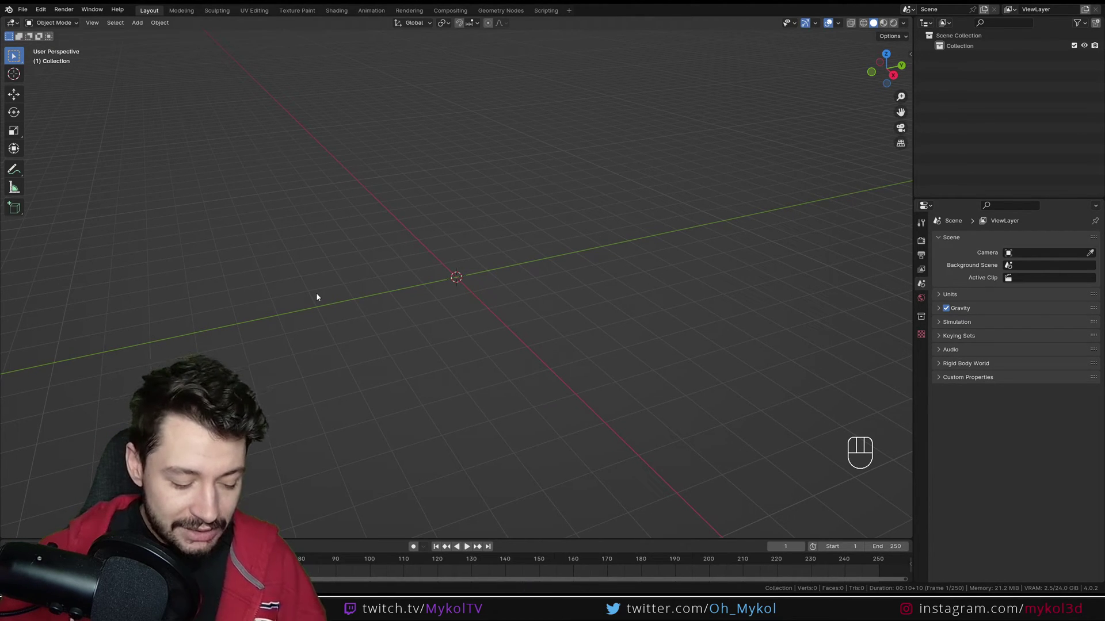
# - Examine the object types that can be added to the scene, including the mesh primitives
pyautogui.hotkey('shift', 'a')
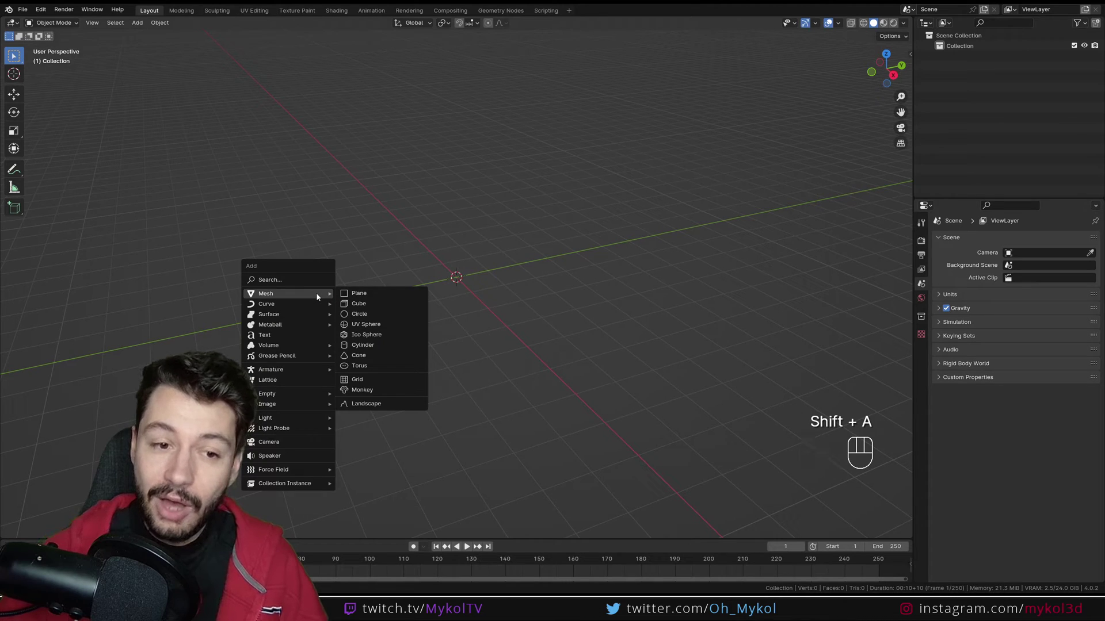
pyautogui.click(140, 24)
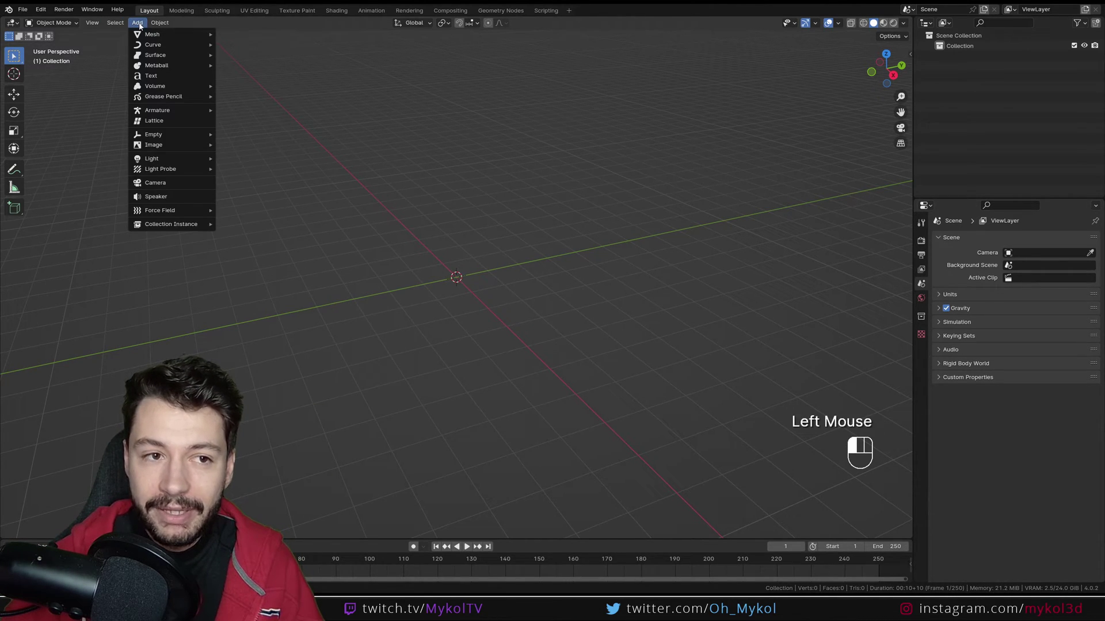
pyautogui.moveTo(174, 35)
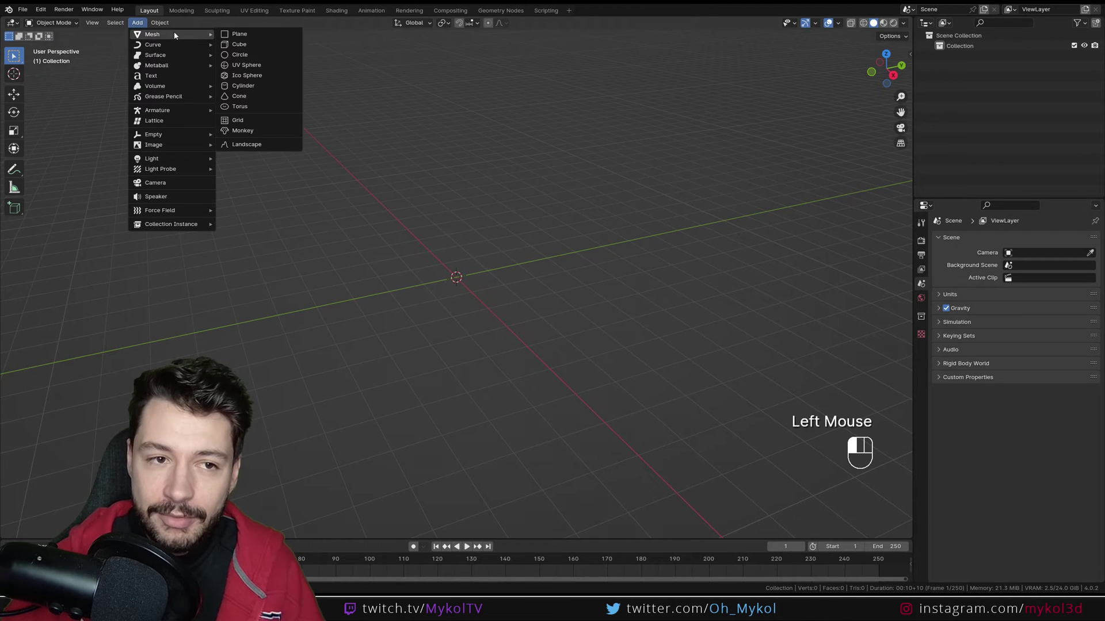
pyautogui.hotkey('shift', 'a')
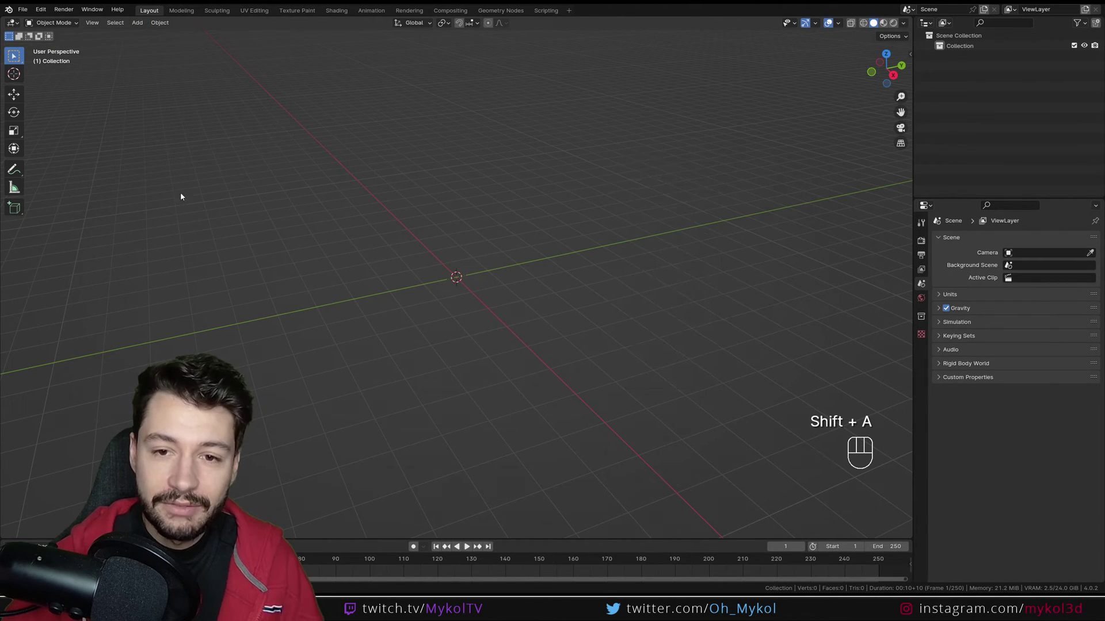
pyautogui.hotkey('shift', 'a')
pyautogui.hotkey('shift', 'a')
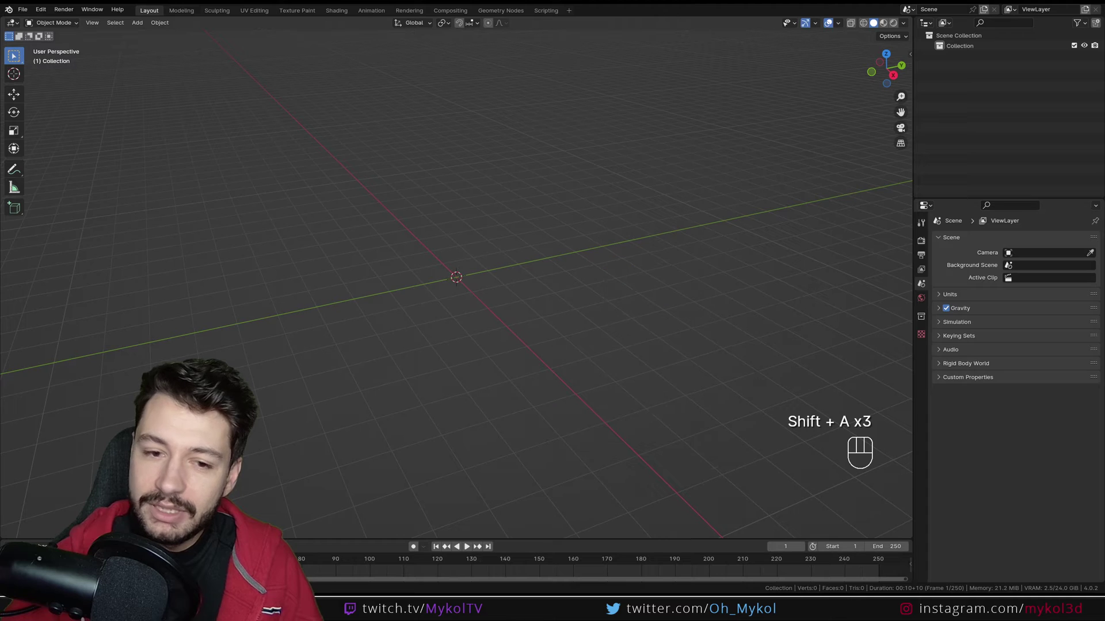
pyautogui.hotkey('shift', 'a')
pyautogui.hotkey('shift', 'a')
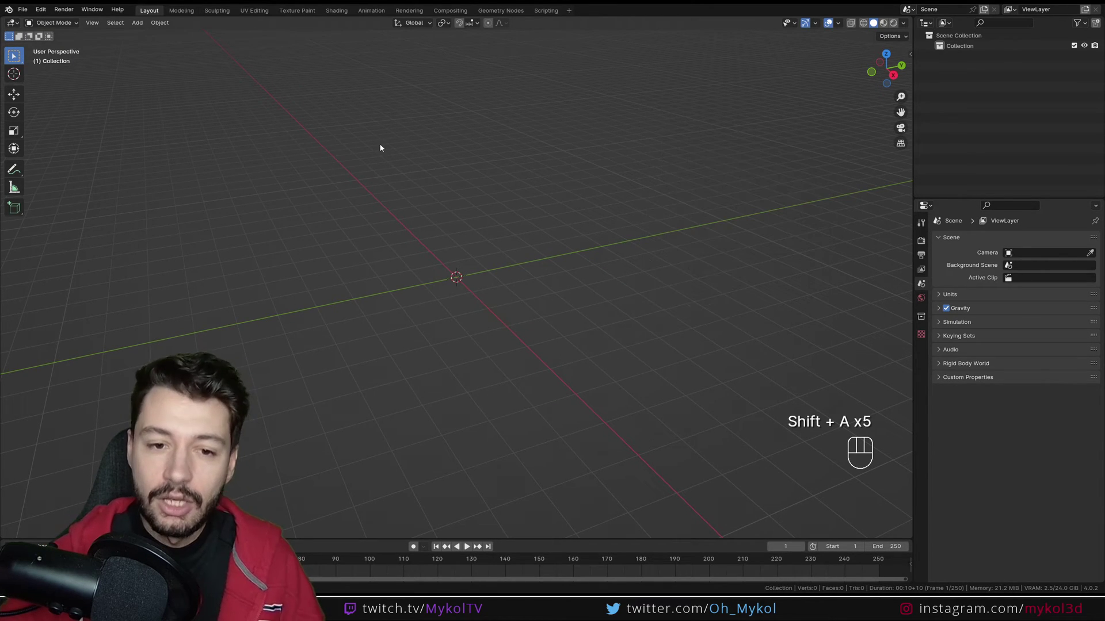
pyautogui.hotkey('shift', 'a')
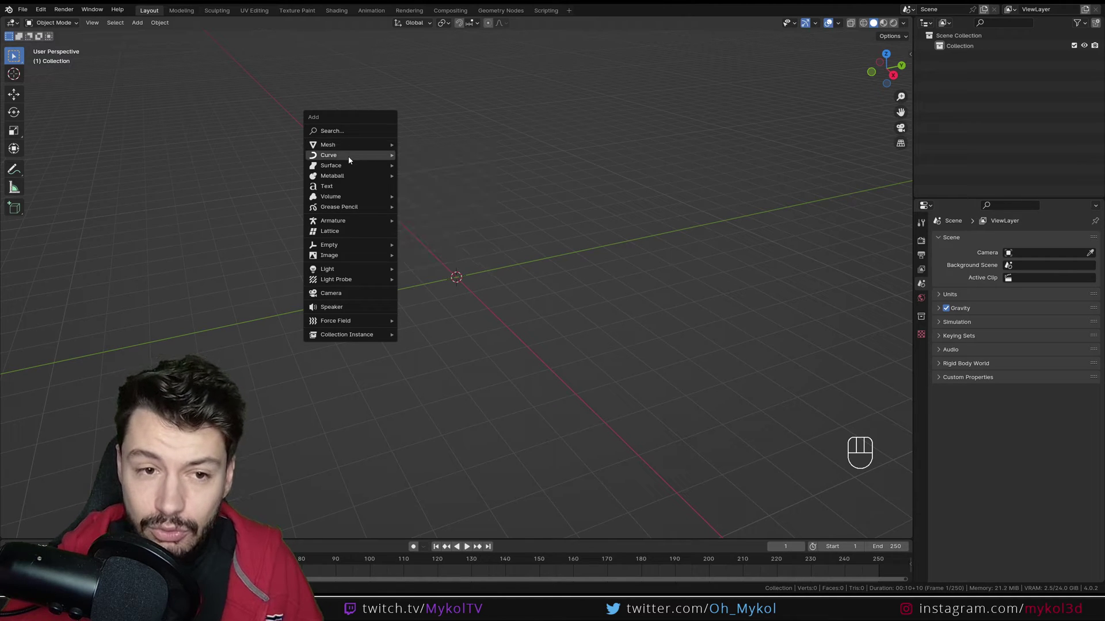
pyautogui.moveTo(349, 179)
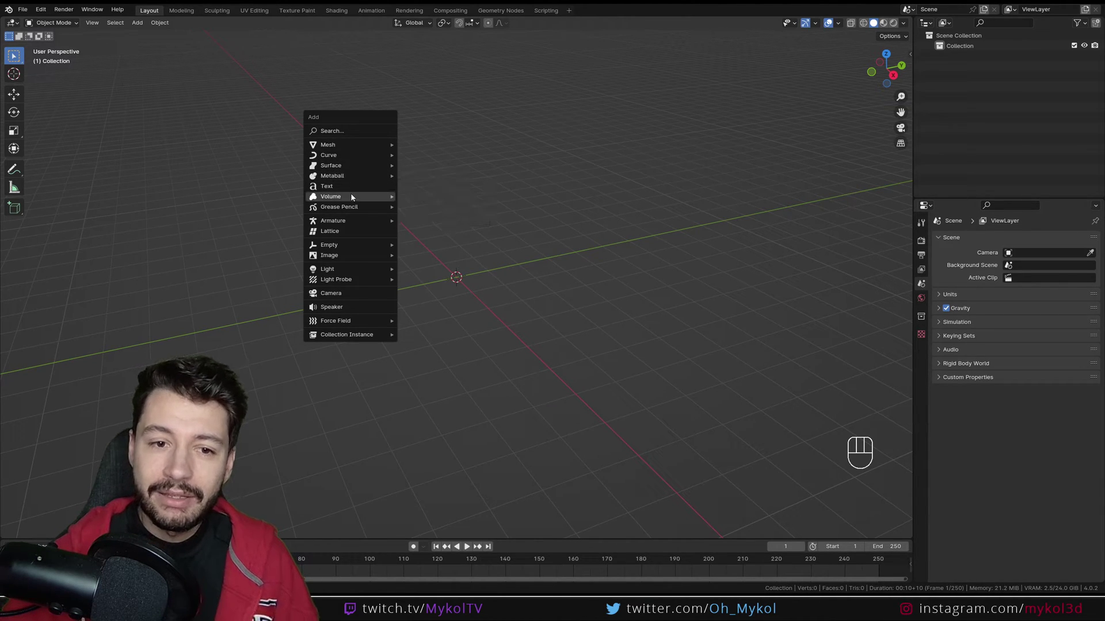
pyautogui.moveTo(349, 207)
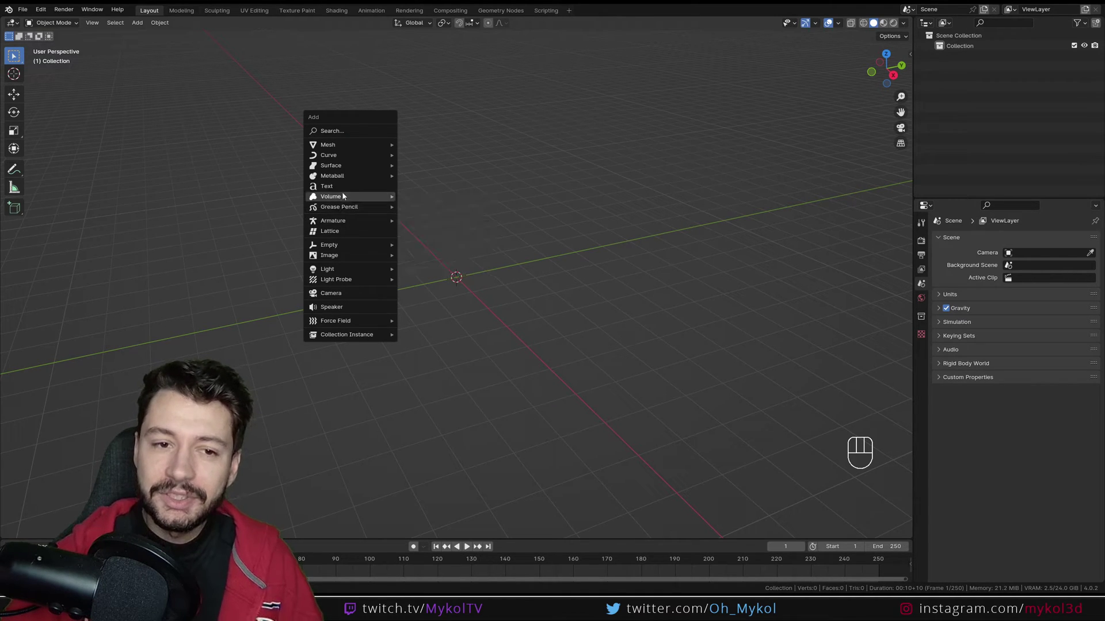
pyautogui.moveTo(331, 147)
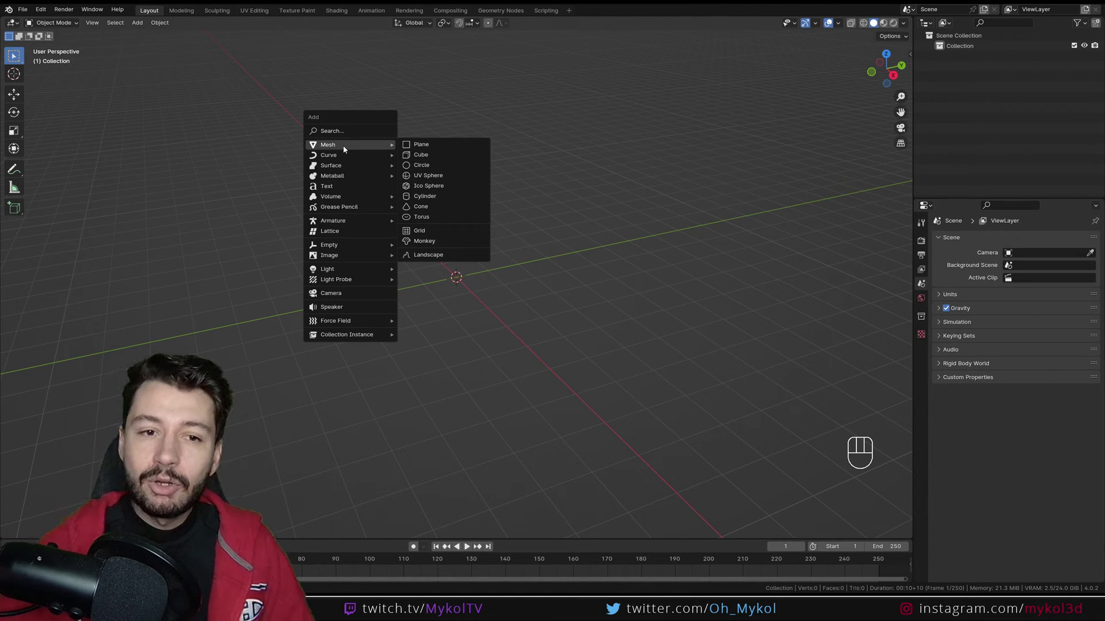
pyautogui.press('Escape')
pyautogui.press('Escape')
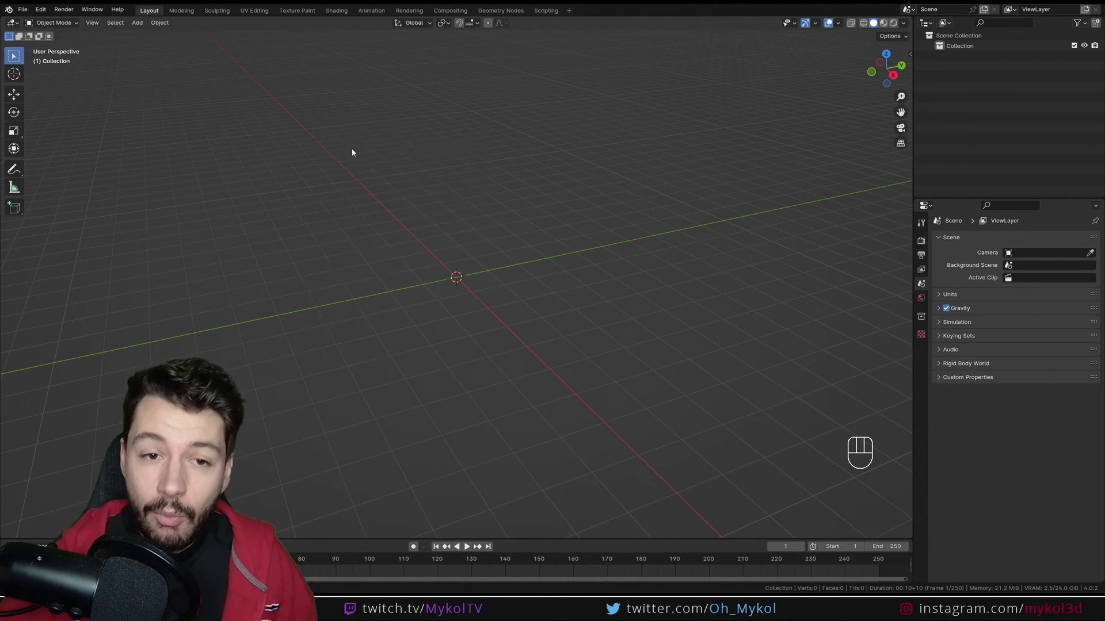
# - Add a mesh cube at the world origin
pyautogui.hotkey('shift', 'a')
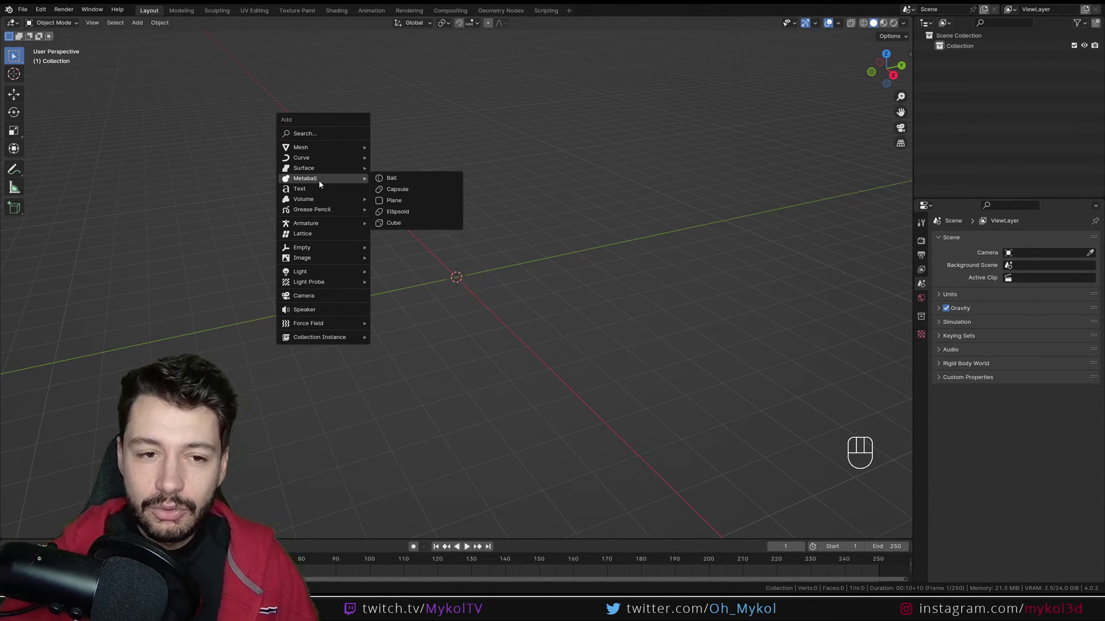
pyautogui.moveTo(324, 204)
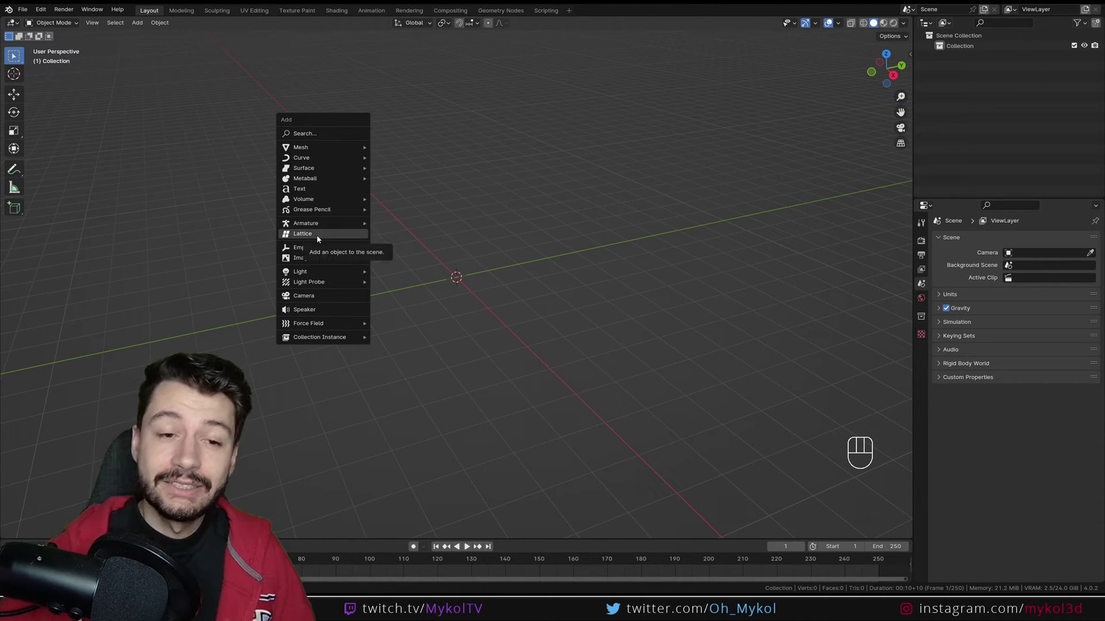
pyautogui.moveTo(323, 248)
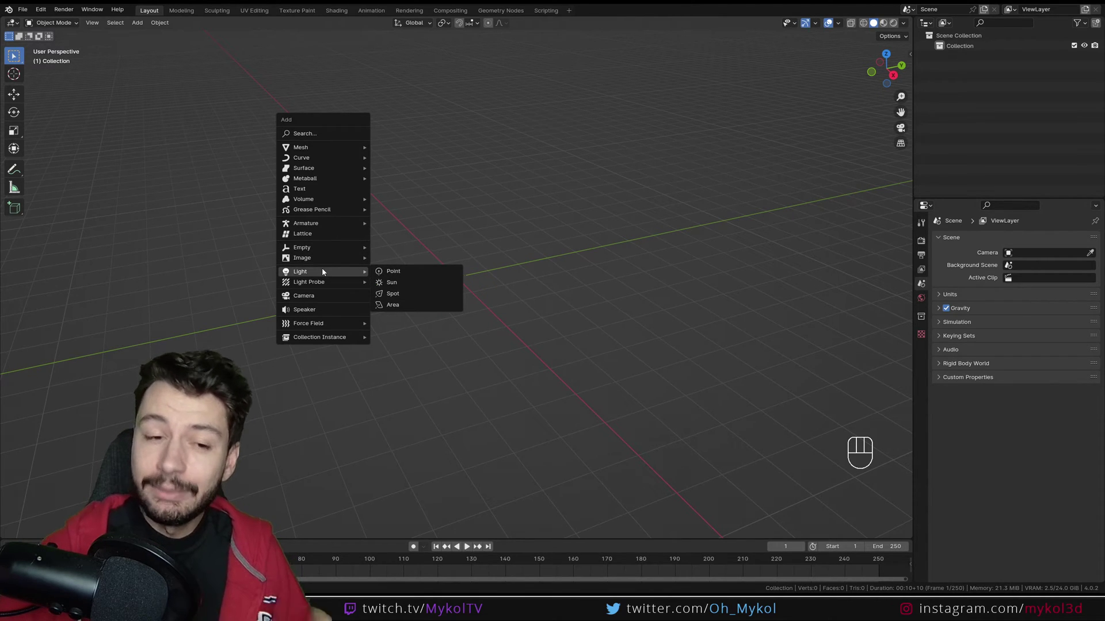
pyautogui.moveTo(315, 283)
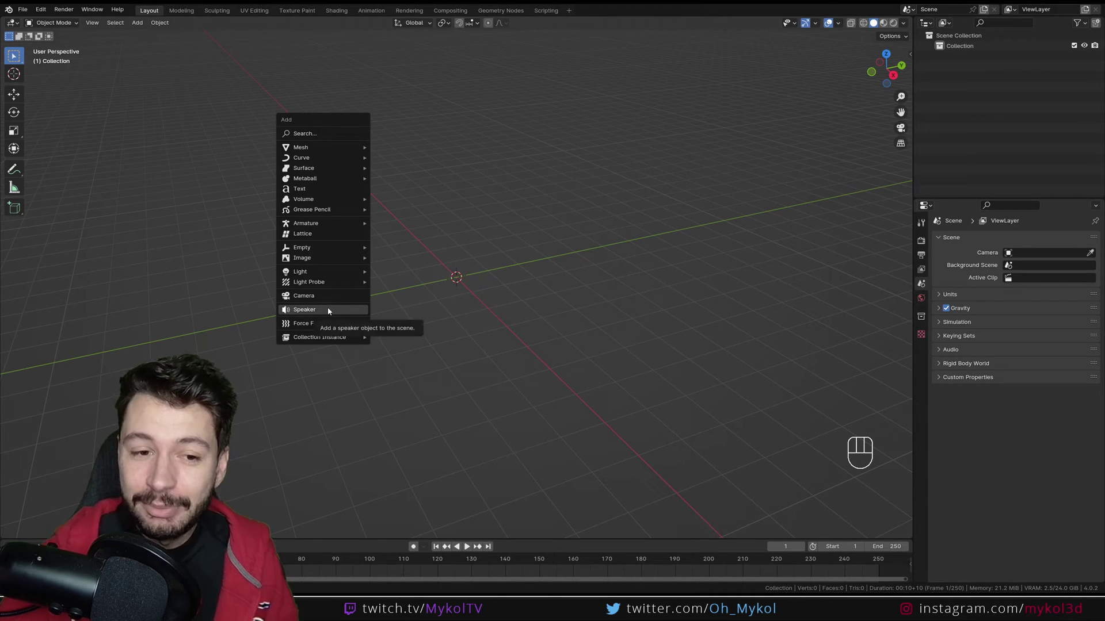
pyautogui.moveTo(318, 329)
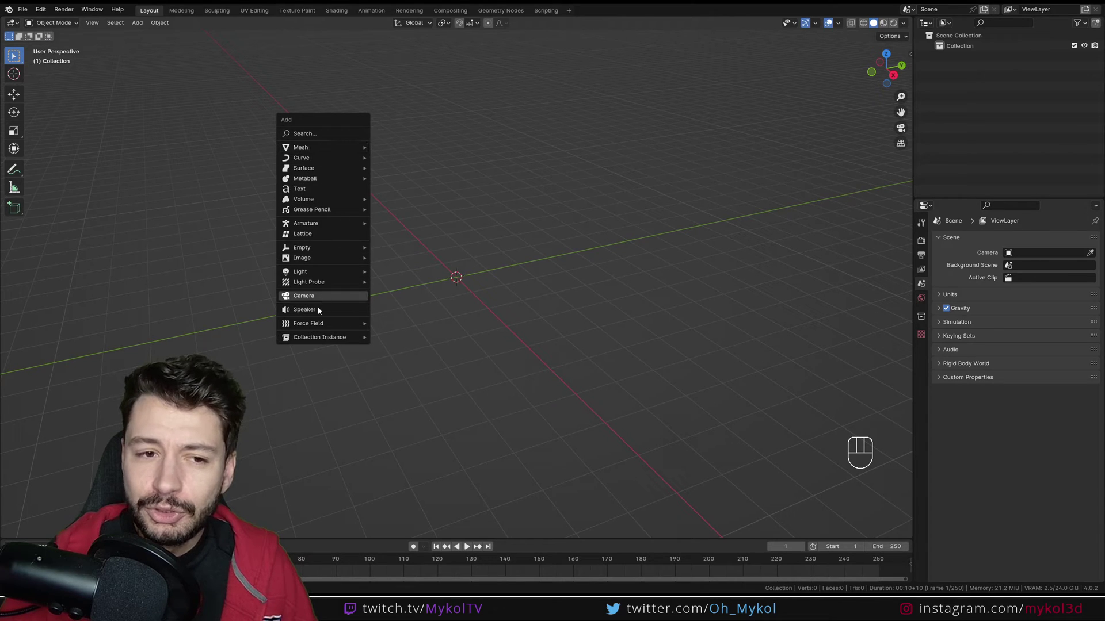
pyautogui.moveTo(302, 150)
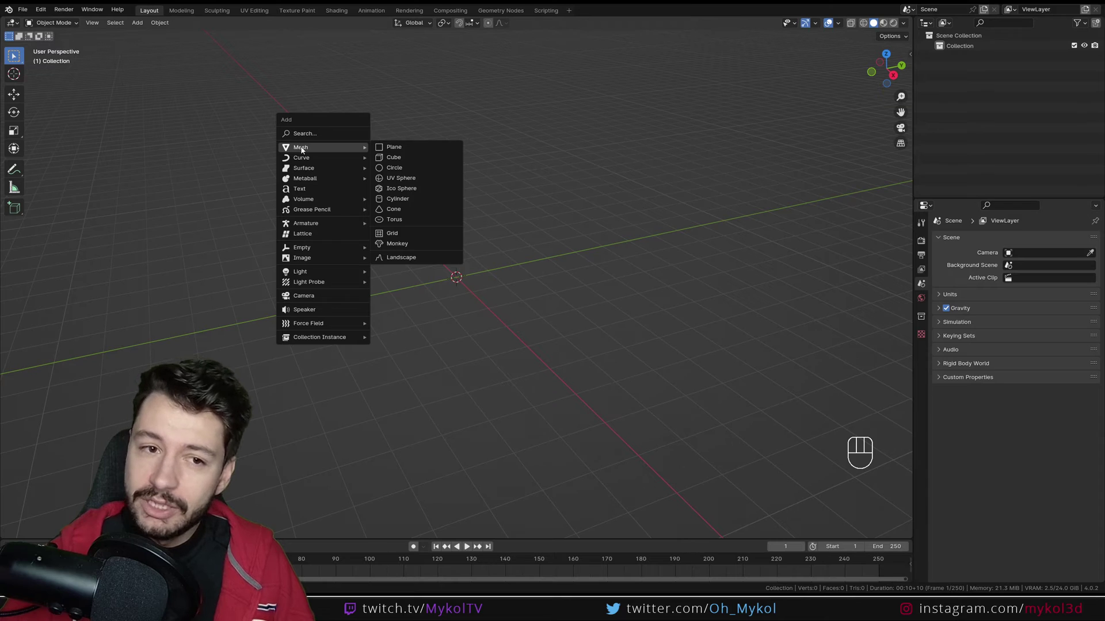
pyautogui.moveTo(306, 170)
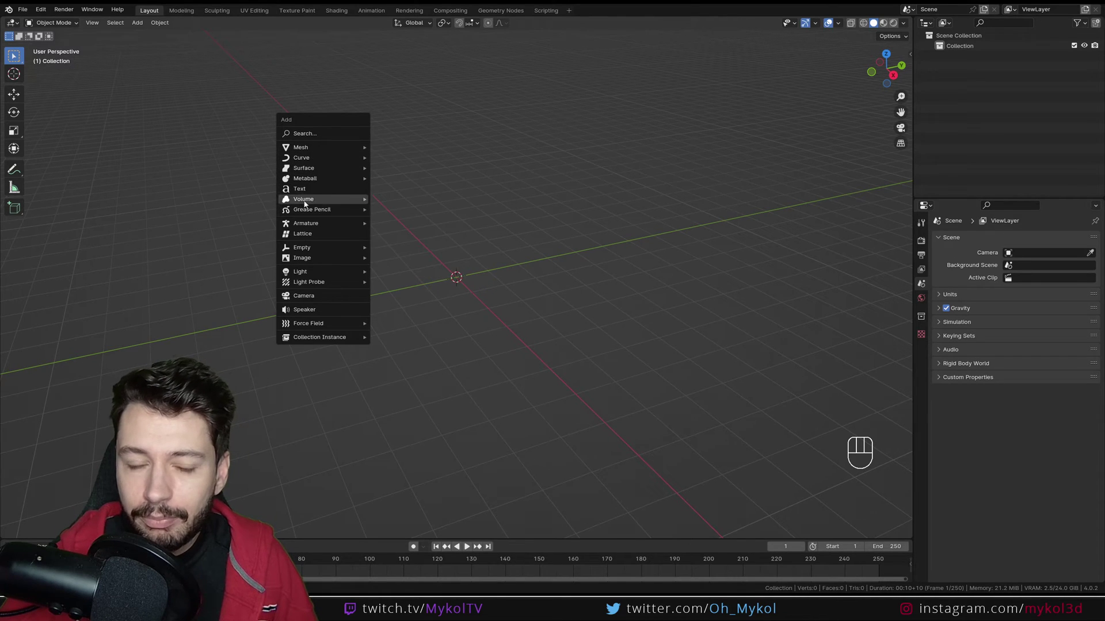
pyautogui.moveTo(321, 203)
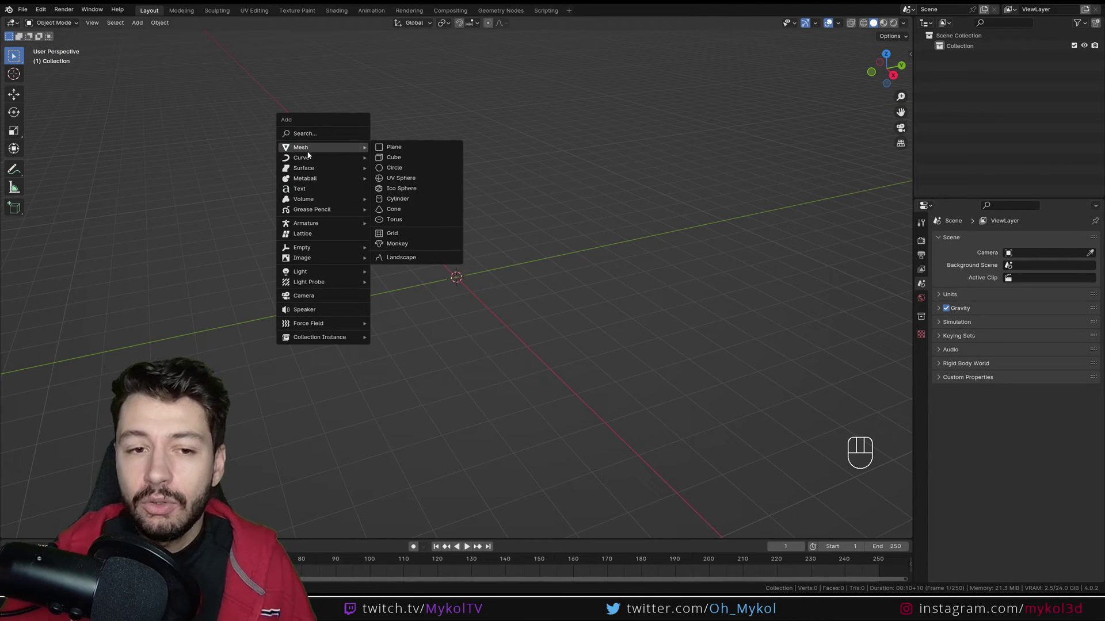
pyautogui.click(410, 157)
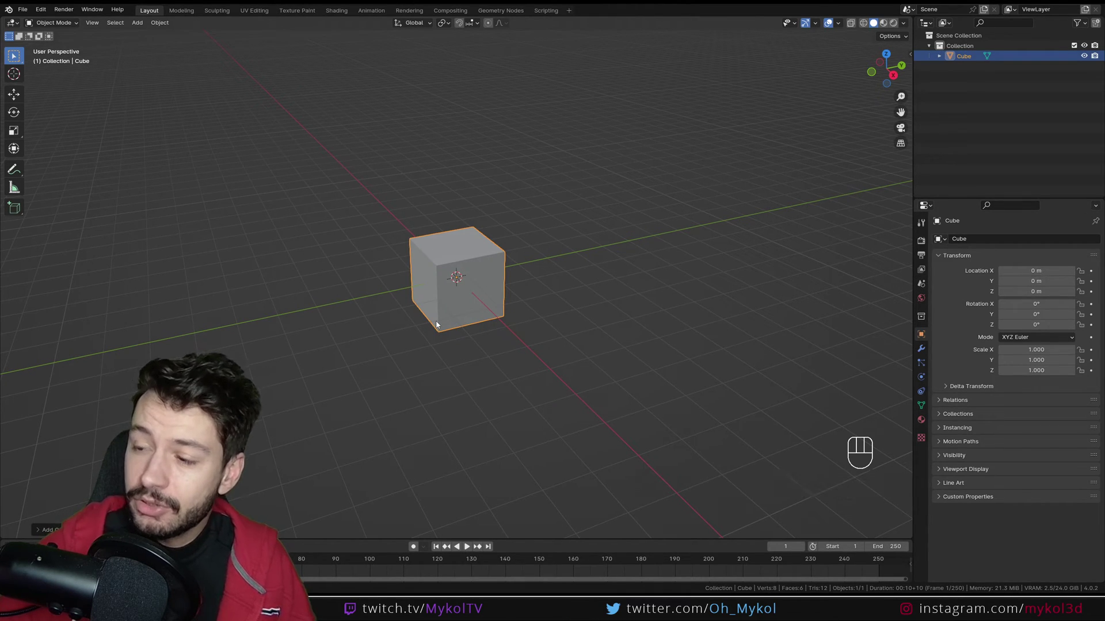
# - Add a monkey mesh and move it 4 m along the global X axis, clear of the cube
pyautogui.hotkey('shift', 'a')
pyautogui.moveTo(436, 320)
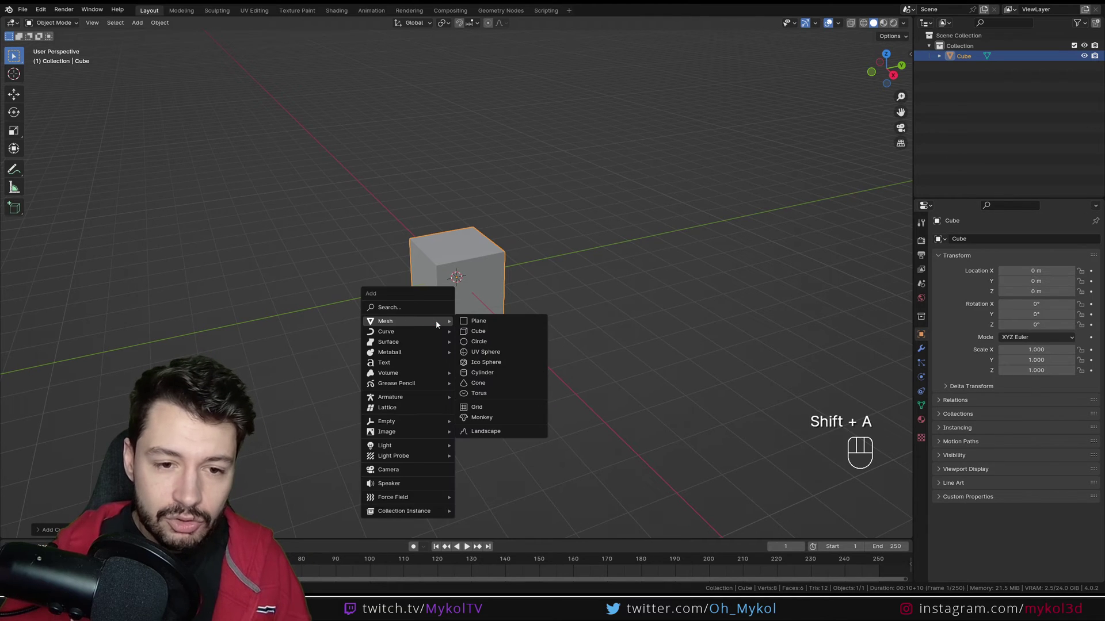
pyautogui.click(487, 418)
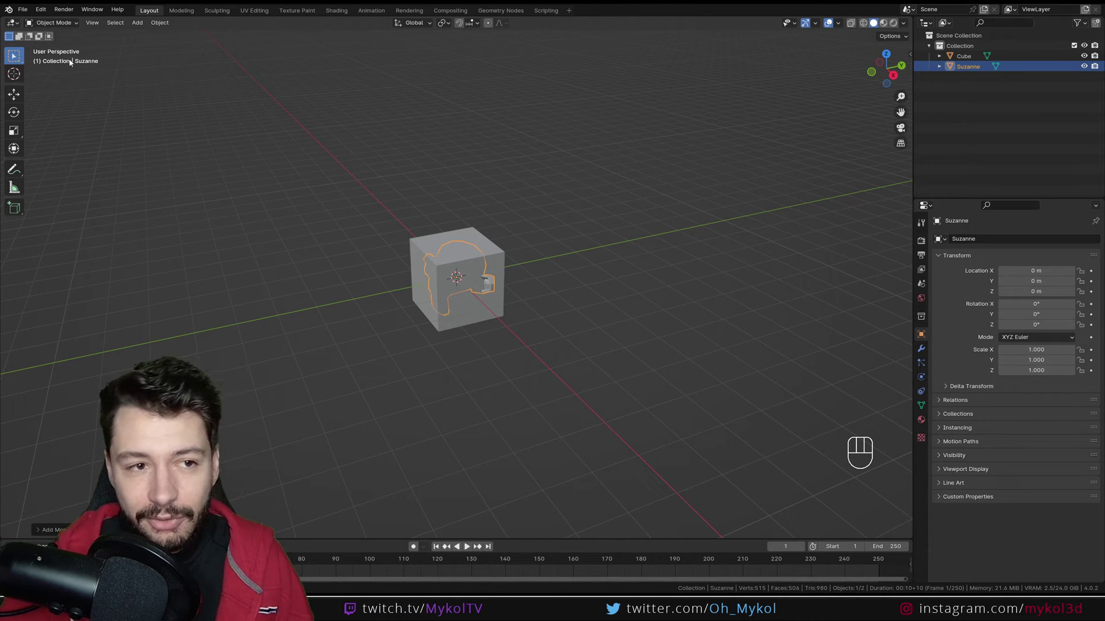
pyautogui.moveTo(454, 316); pyautogui.dragTo(543, 336, button='middle')
pyautogui.press('g')
pyautogui.press('x')
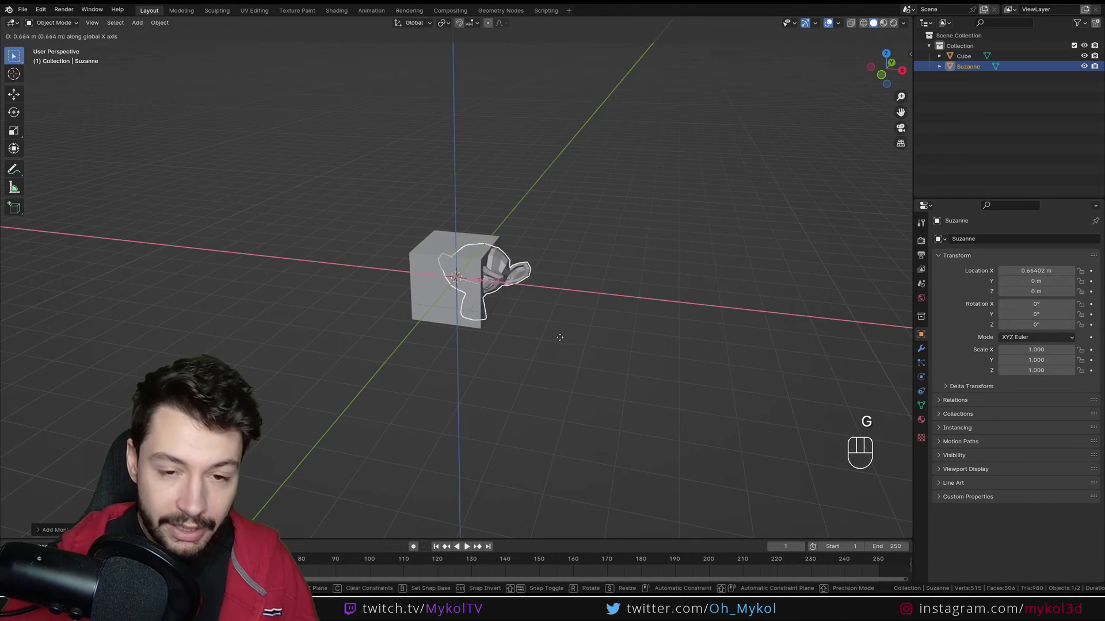
pyautogui.keyDown('ctrl'); pyautogui.click(640, 367); pyautogui.keyUp('ctrl')
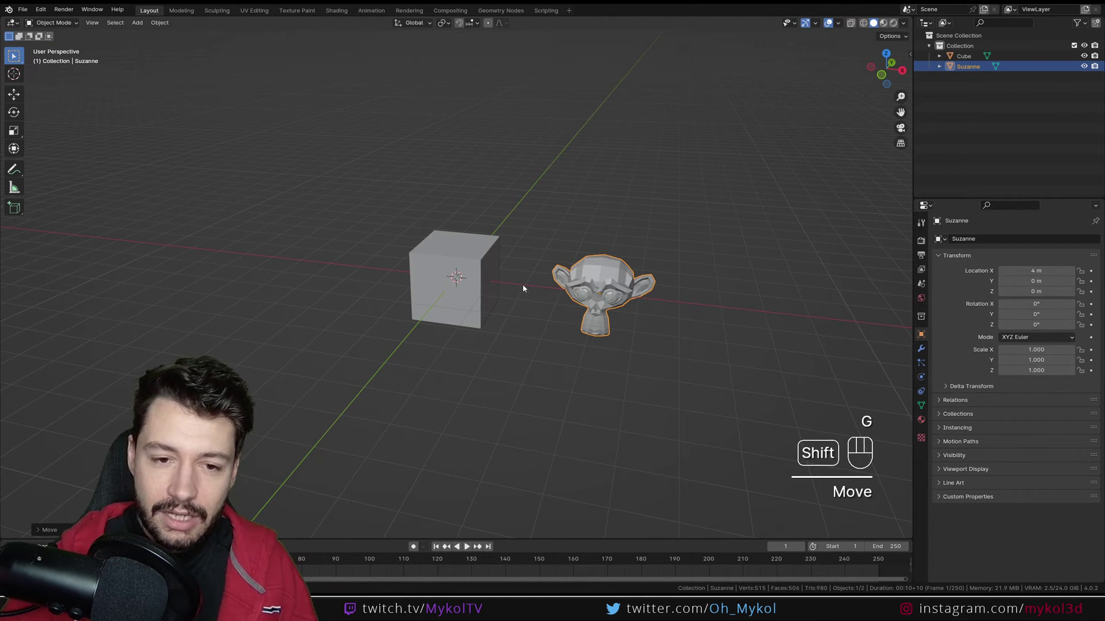
# - Add a UV sphere, move it -4 m along the global X axis to the cube's other side, and deselect it
pyautogui.hotkey('shift', 'a')
pyautogui.moveTo(523, 286)
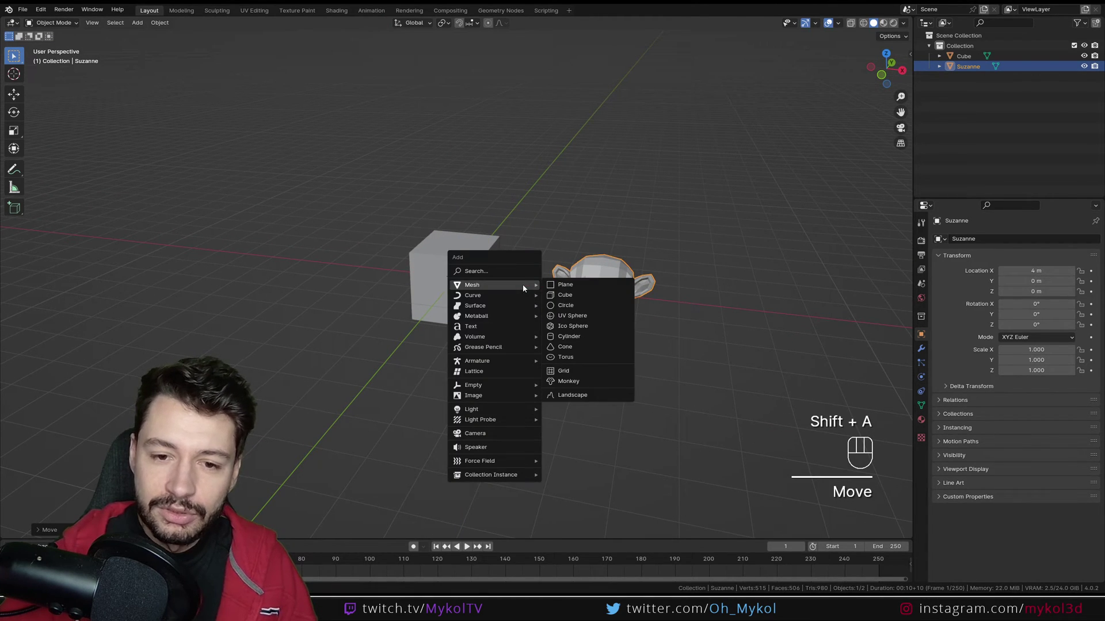
pyautogui.click(589, 315)
pyautogui.press('g')
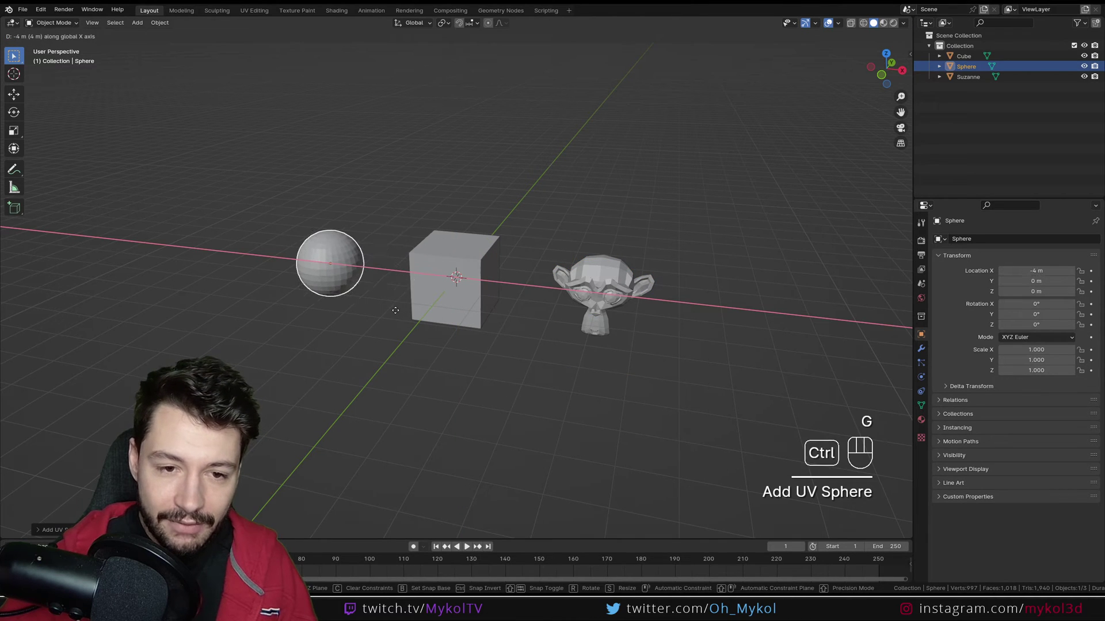
pyautogui.keyDown('ctrl'); pyautogui.click(388, 311); pyautogui.keyUp('ctrl')
pyautogui.moveTo(403, 314); pyautogui.dragTo(506, 281, button='middle')
pyautogui.click(545, 346)
pyautogui.scroll(3, 507, 310)
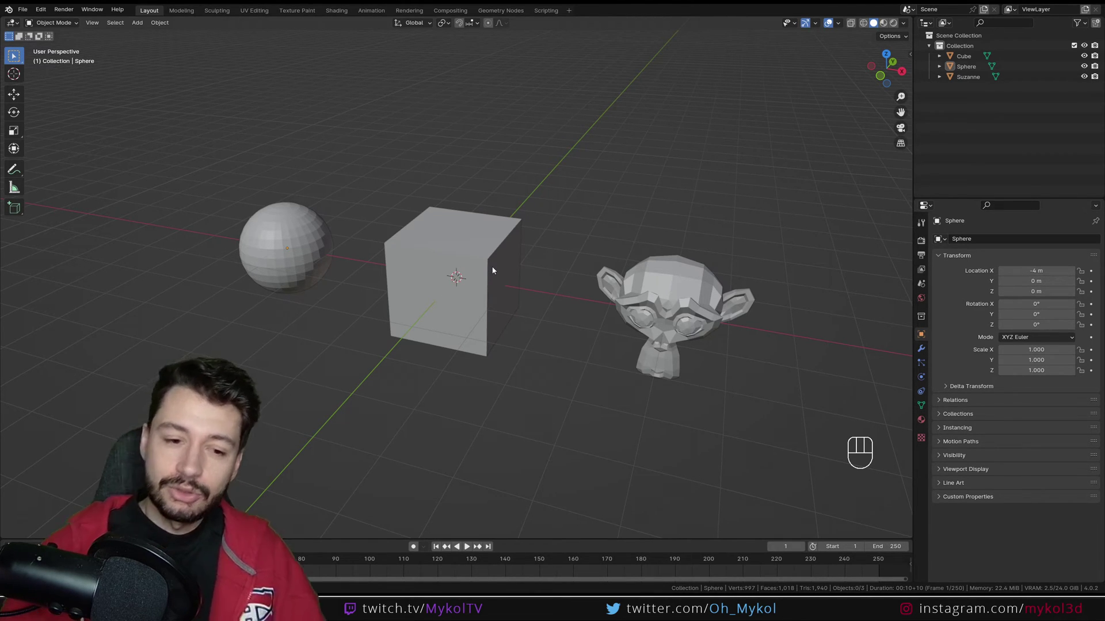
# - Compare the location, rotation, scale and dimensions of the monkey, cube and sphere by selecting each object in turn
pyautogui.click(912, 54)
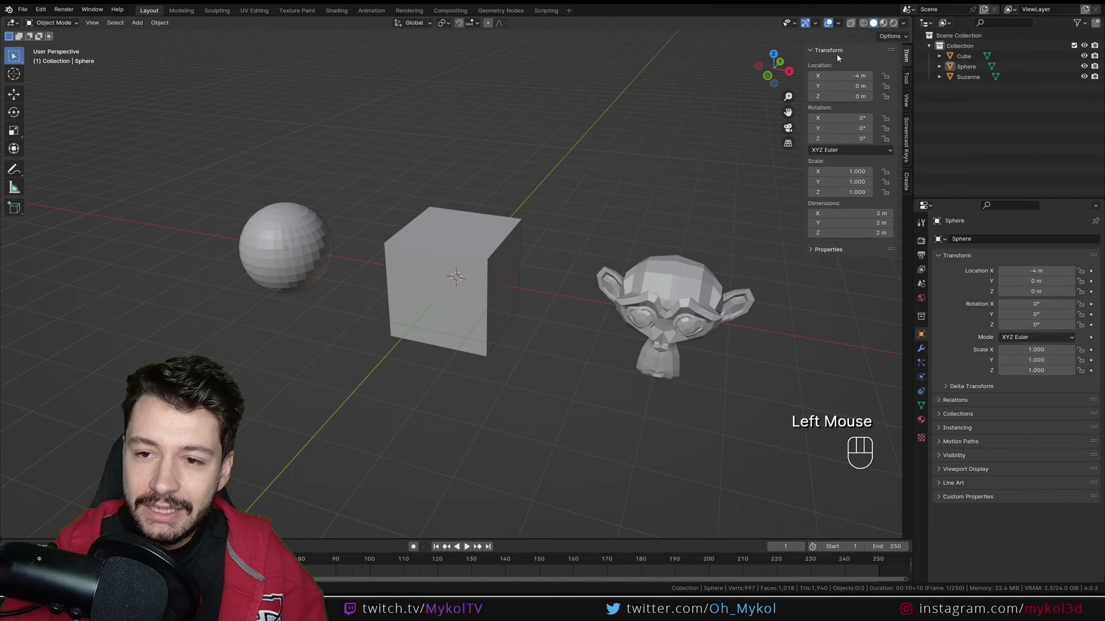
pyautogui.click(646, 307)
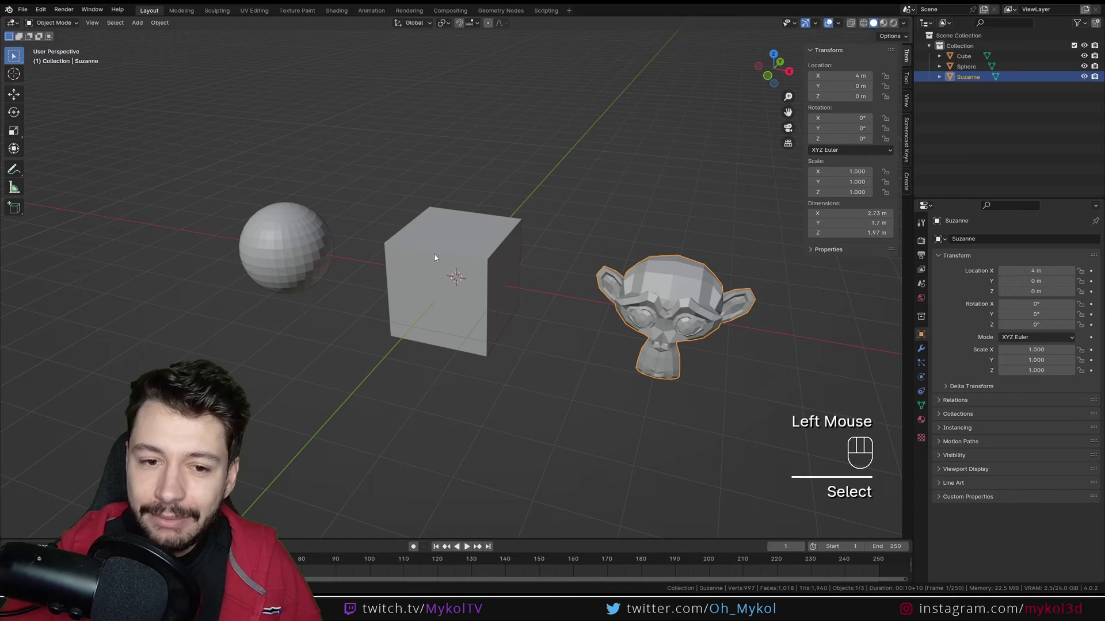
pyautogui.click(438, 259)
pyautogui.click(316, 242)
pyautogui.click(441, 265)
pyautogui.click(670, 306)
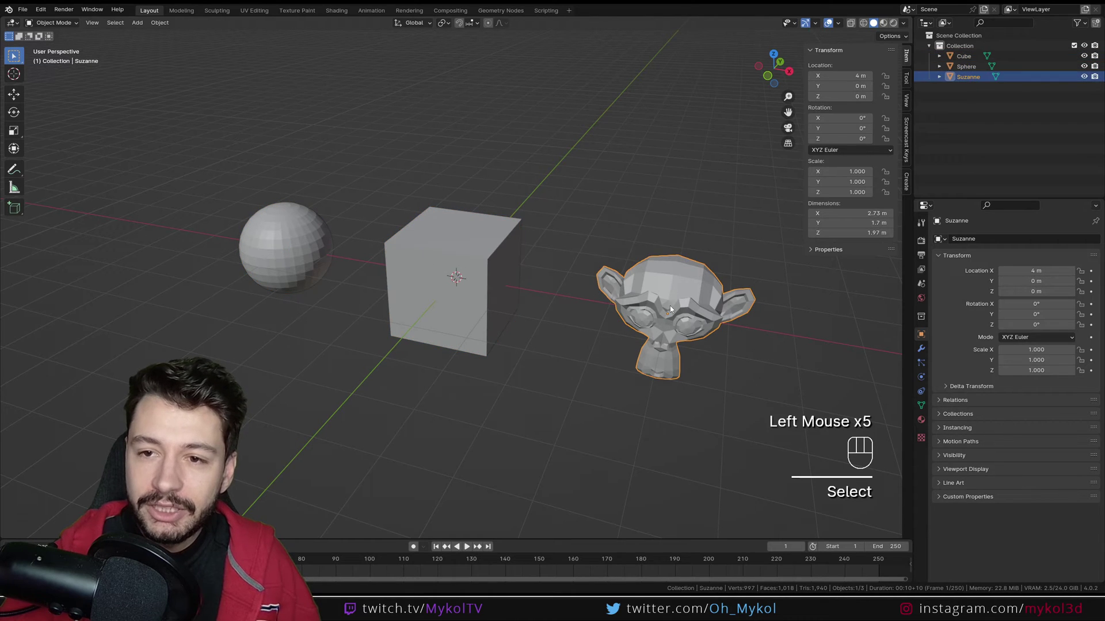
pyautogui.click(454, 254)
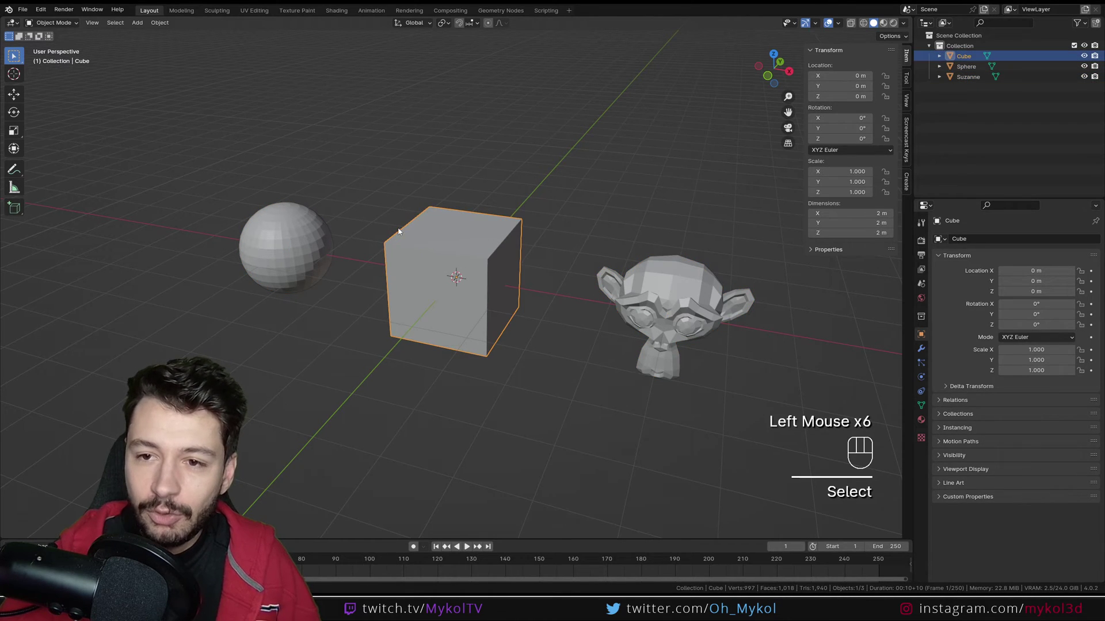
pyautogui.click(323, 253)
pyautogui.click(459, 281)
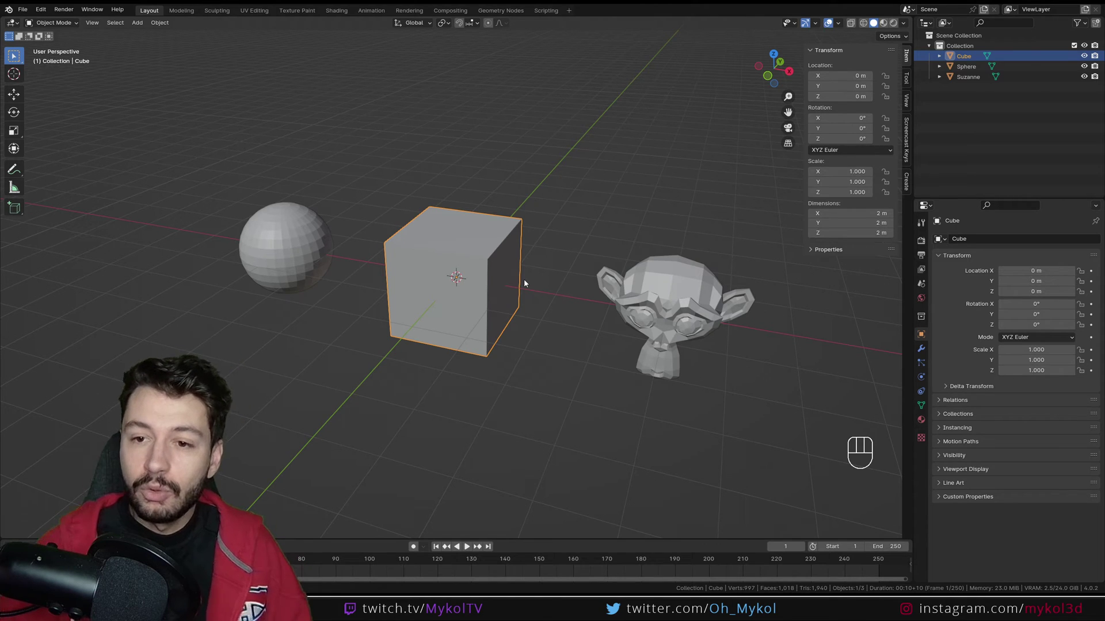
# - Show the 3D cursor's transform values and try setting its X rotation to -91°
pyautogui.click(907, 103)
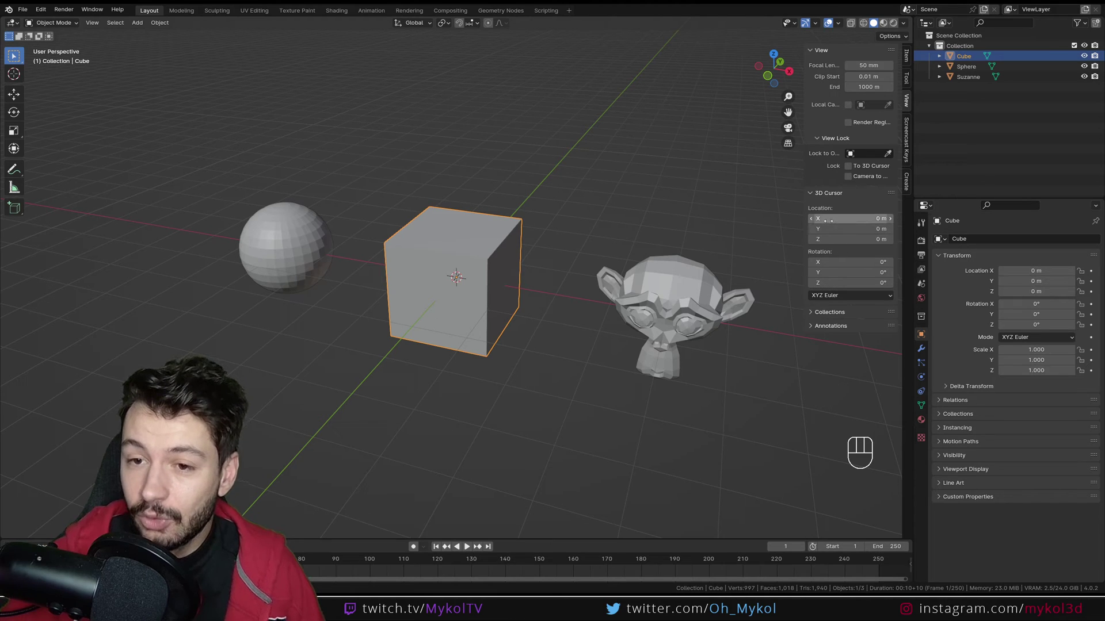
pyautogui.moveTo(829, 264); pyautogui.dragTo(565, 261)
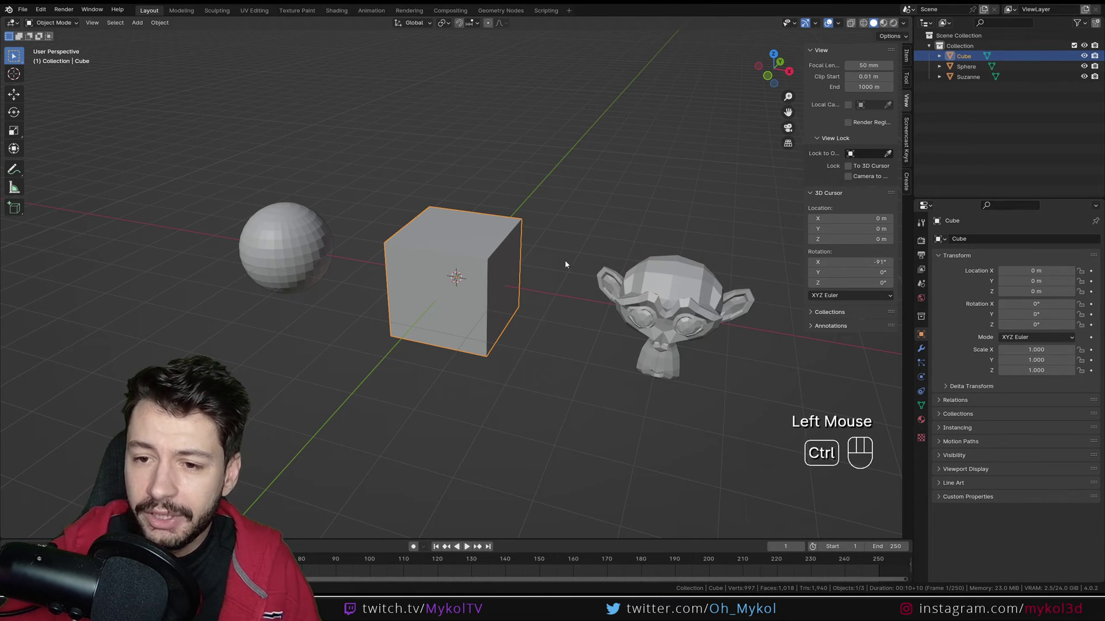
pyautogui.hotkey('ctrl', 'z')
pyautogui.hotkey('ctrl', 'z')
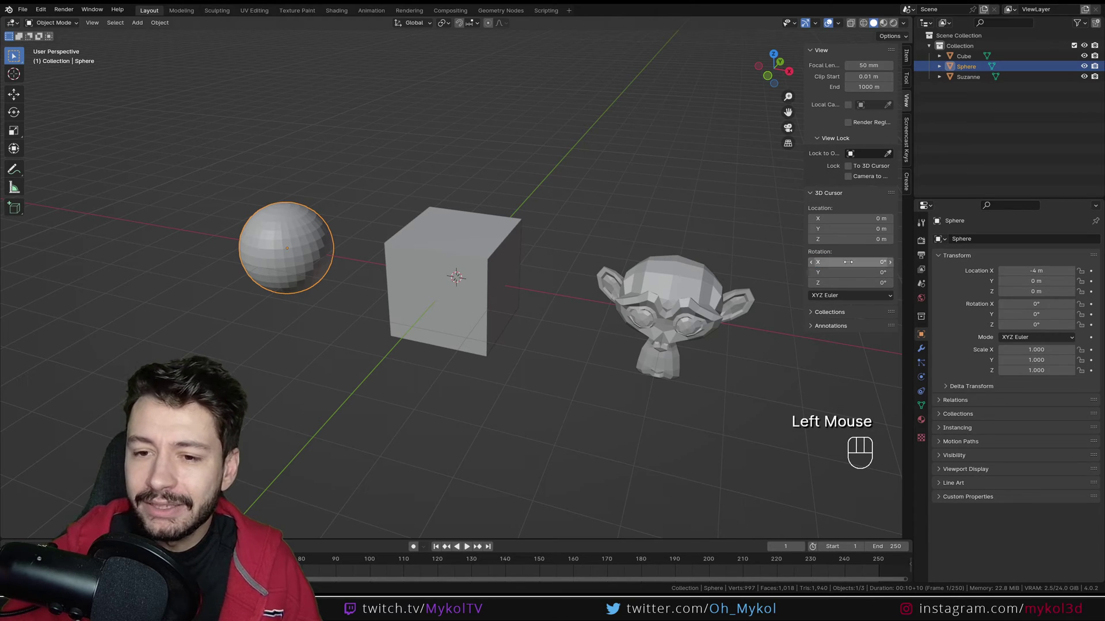
# - Move the 3D cursor to X 1.7 m, Y 4.3 m and add a torus mesh there
pyautogui.moveTo(848, 218)
pyautogui.mouseDown()
pyautogui.moveTo(880, 219)
pyautogui.moveTo(866, 228)
pyautogui.mouseUp()
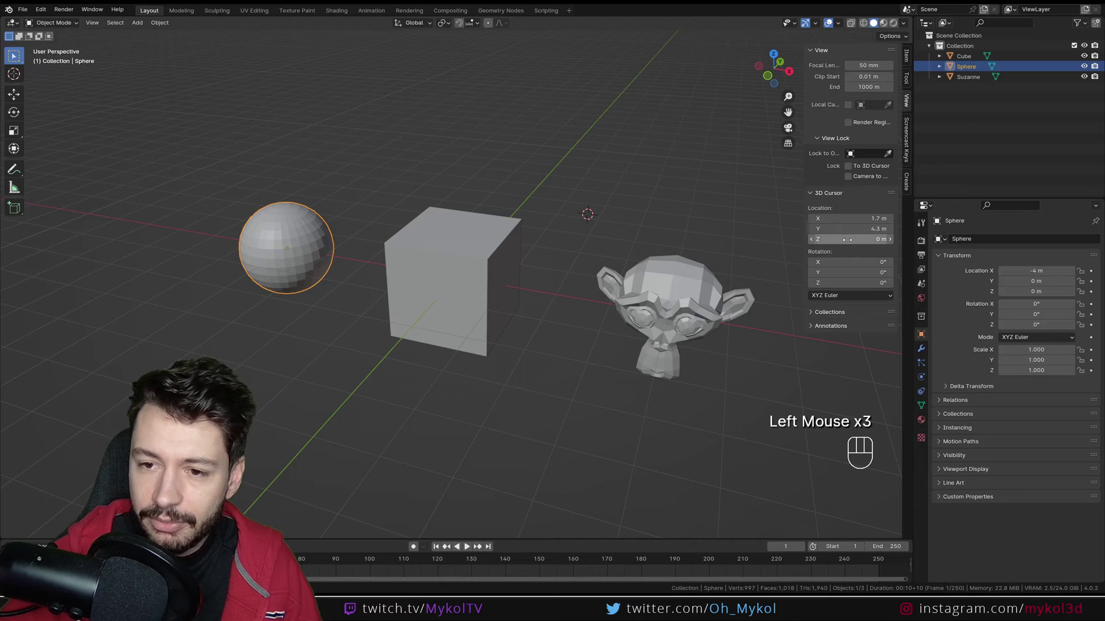
pyautogui.hotkey('shift', 'a')
pyautogui.moveTo(511, 166)
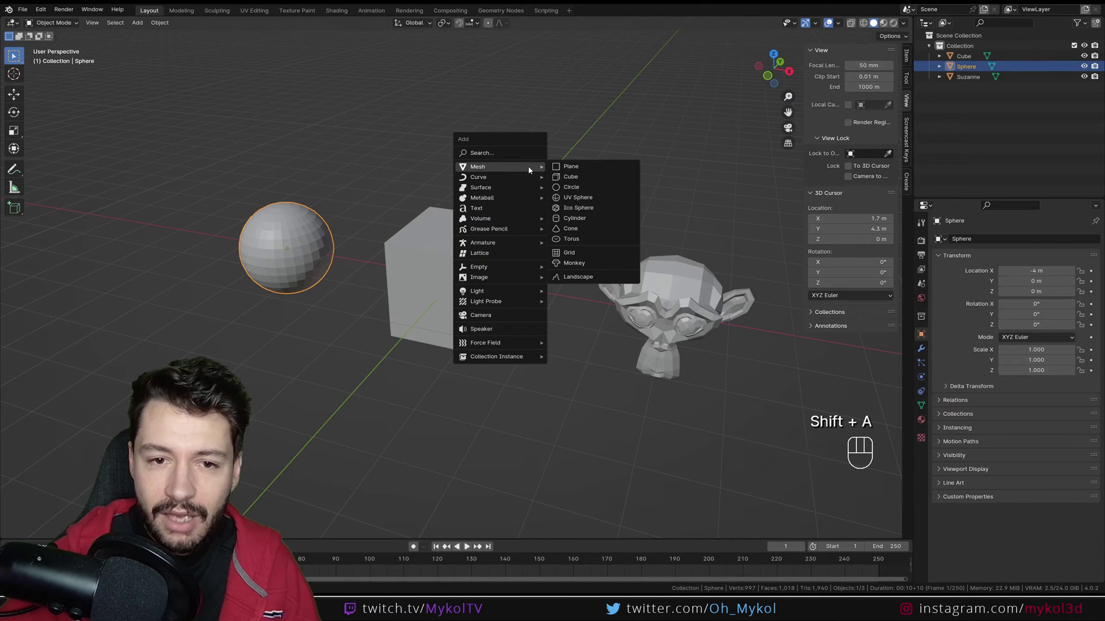
pyautogui.click(585, 238)
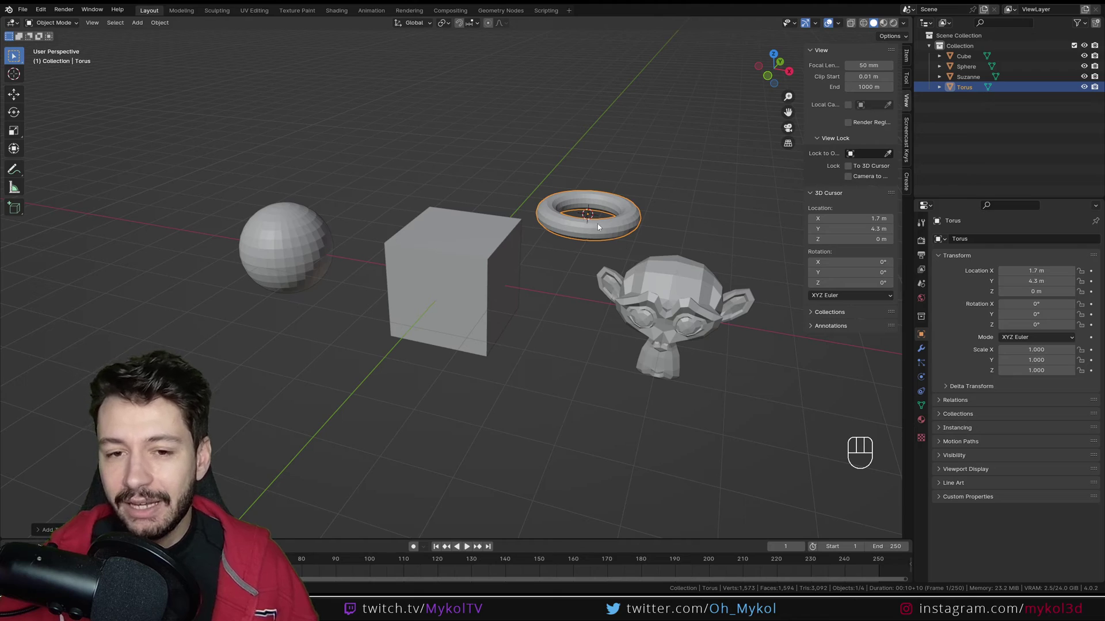
# - Move the torus horizontally far from the other objects, to about X 99.7 m, Y 120.3 m, and frame it in the view
pyautogui.scroll(-3, 478, 272)
pyautogui.keyDown('shift'); pyautogui.moveTo(473, 275); pyautogui.dragTo(116, 379, button='middle'); pyautogui.keyUp('shift')
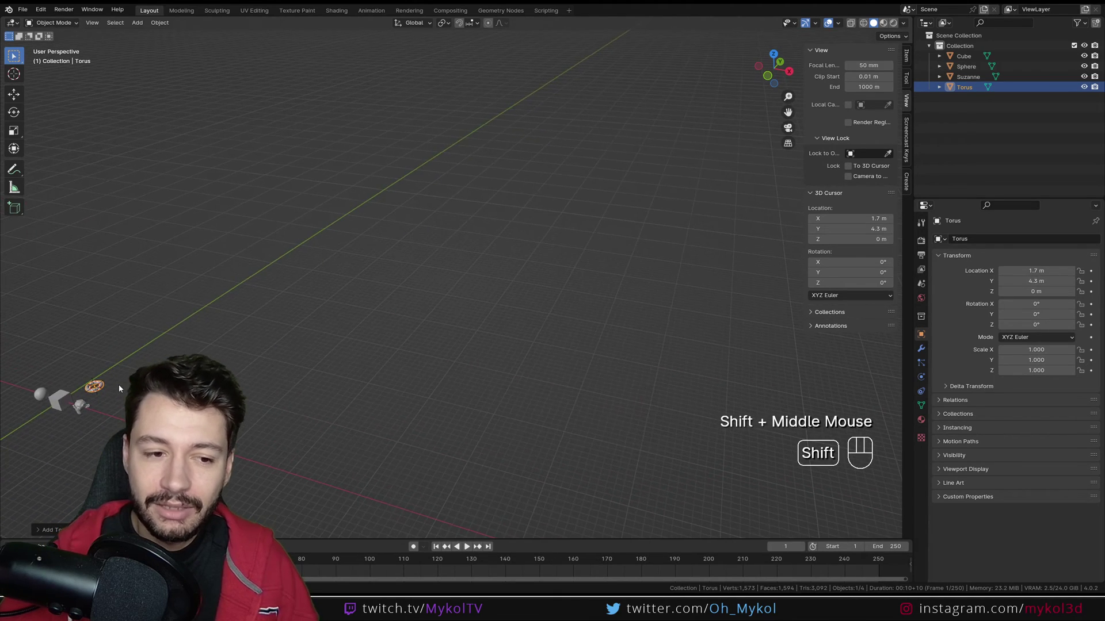
pyautogui.keyDown('shift'); pyautogui.moveTo(438, 270); pyautogui.dragTo(140, 327, button='middle'); pyautogui.keyUp('shift')
pyautogui.scroll(3, 469, 252)
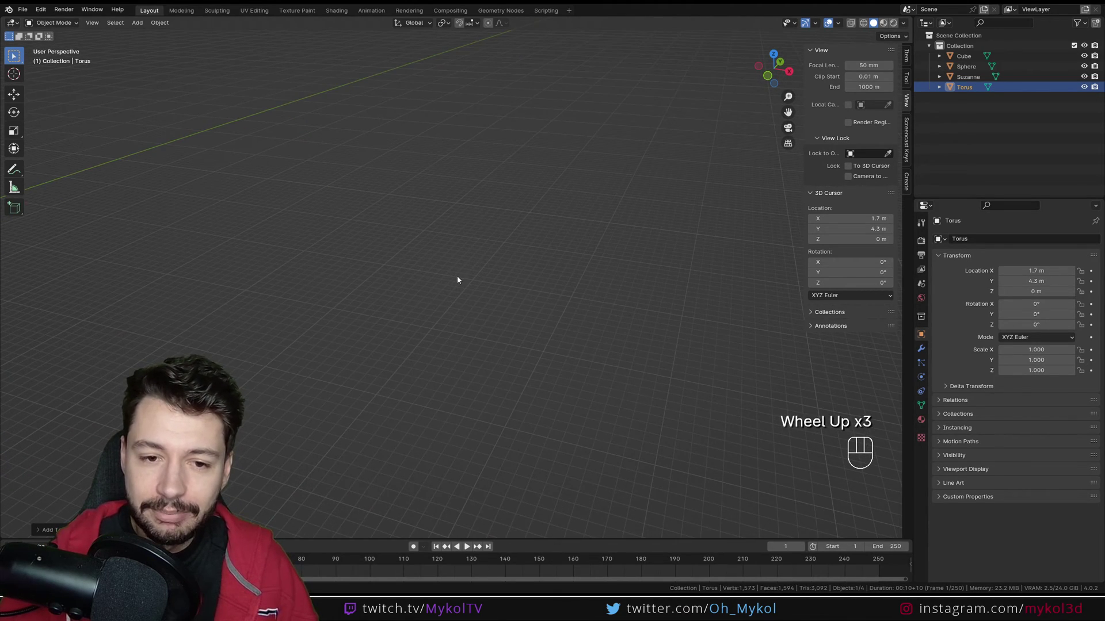
pyautogui.scroll(-3, 457, 275)
pyautogui.press('g')
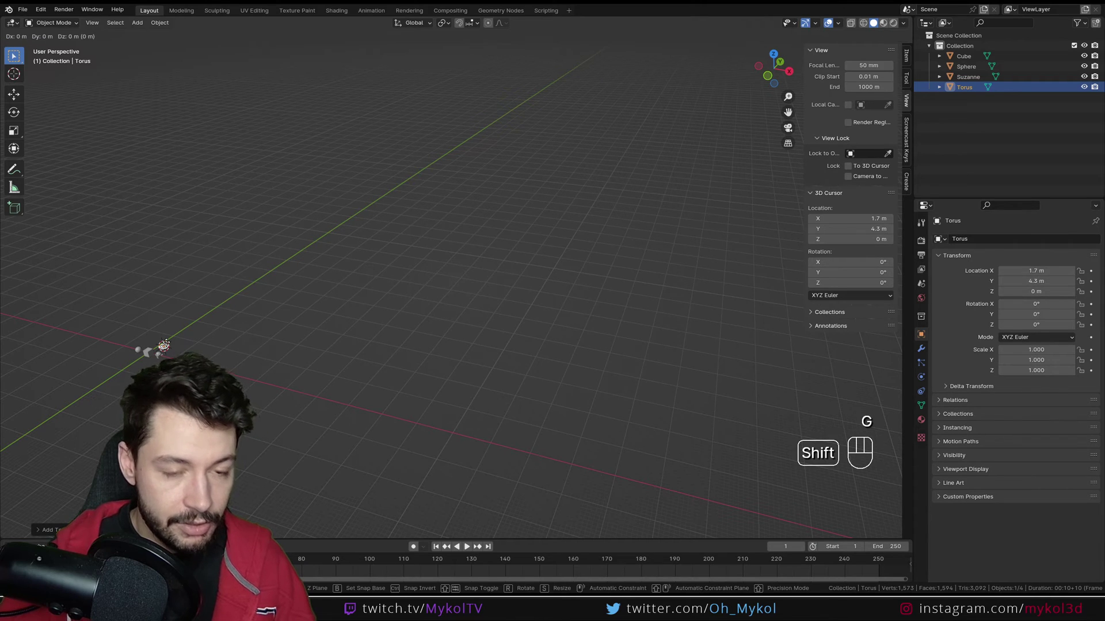
pyautogui.hotkey('shift', 'z')
pyautogui.click(639, 256)
pyautogui.scroll(2, 639, 255)
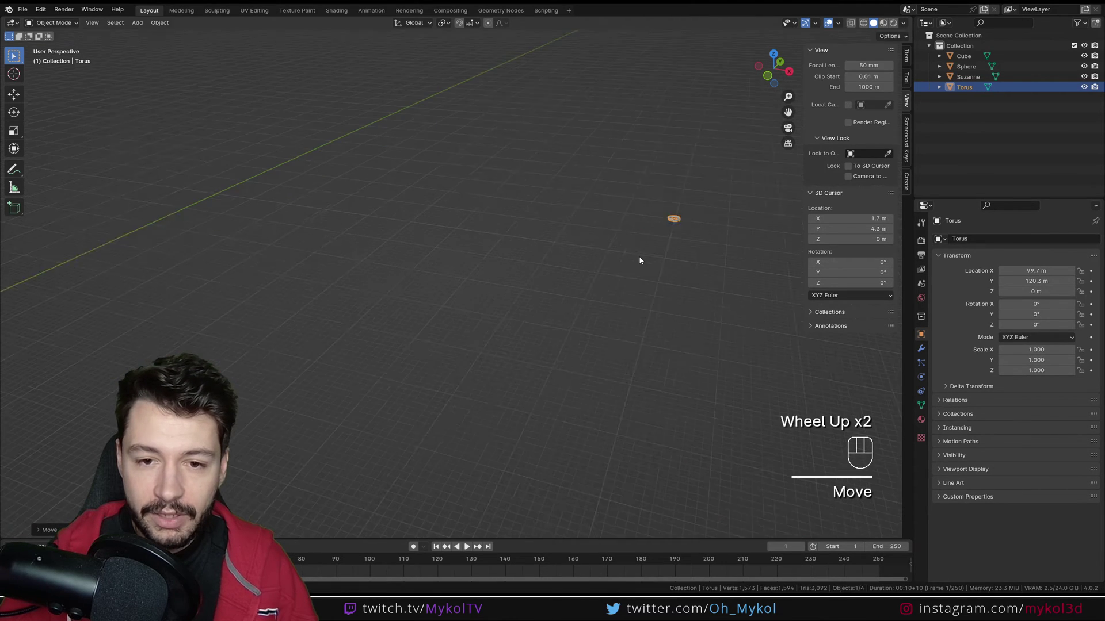
pyautogui.press('KP_Decimal')
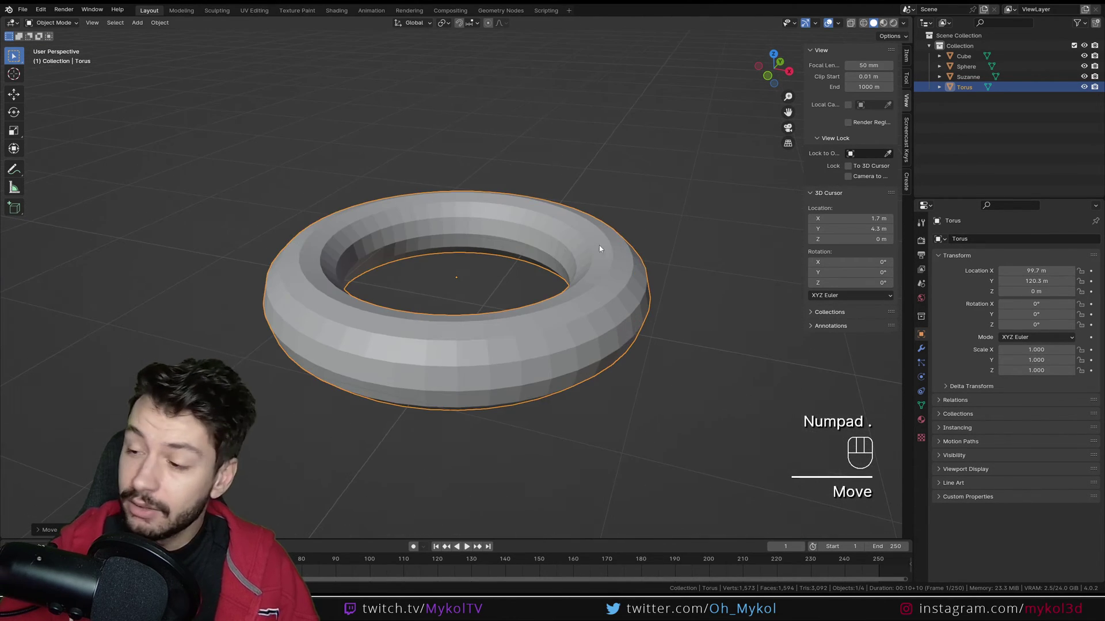
# - Add a plane mesh while viewing the distant torus
pyautogui.scroll(-3, 595, 245)
pyautogui.moveTo(590, 243); pyautogui.dragTo(476, 328, button='middle')
pyautogui.scroll(2, 439, 254)
pyautogui.moveTo(439, 254); pyautogui.dragTo(463, 264, button='middle')
pyautogui.hotkey('shift', 'a')
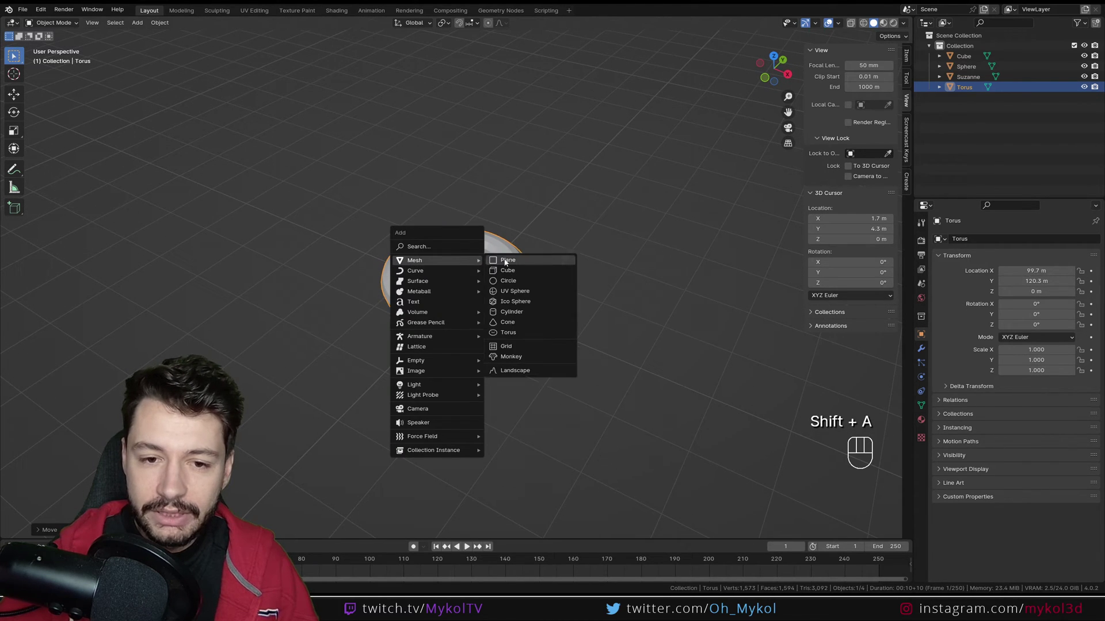
pyautogui.click(530, 260)
# - Move the plane horizontally onto the distant torus, to about X 99.4 m, Y 120.8 m
pyautogui.scroll(-6, 454, 300)
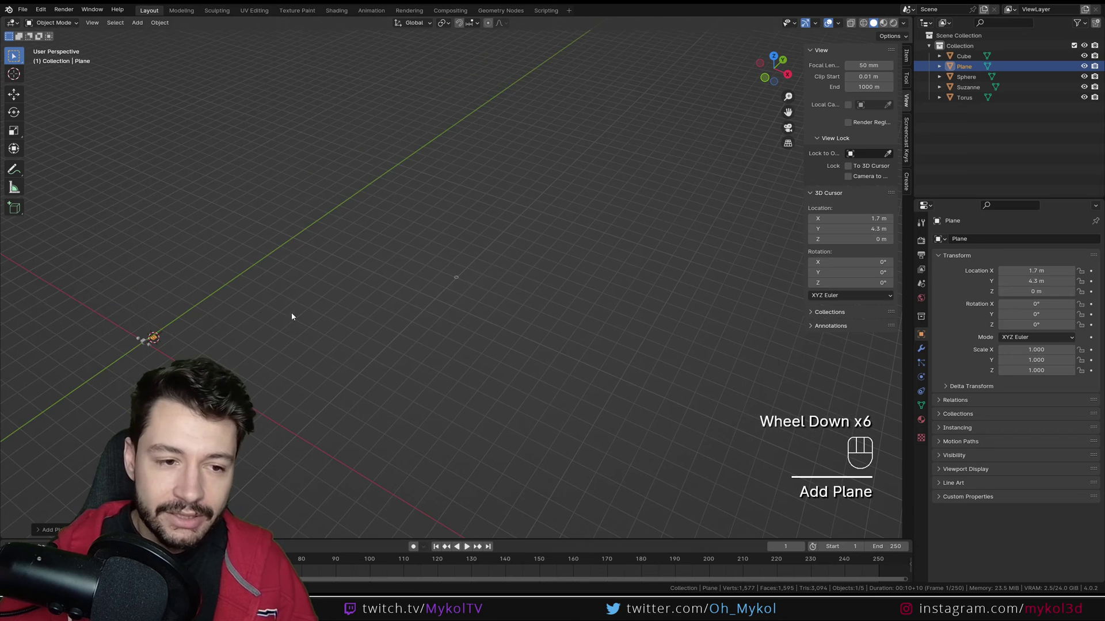
pyautogui.press('g')
pyautogui.scroll(2, 456, 277)
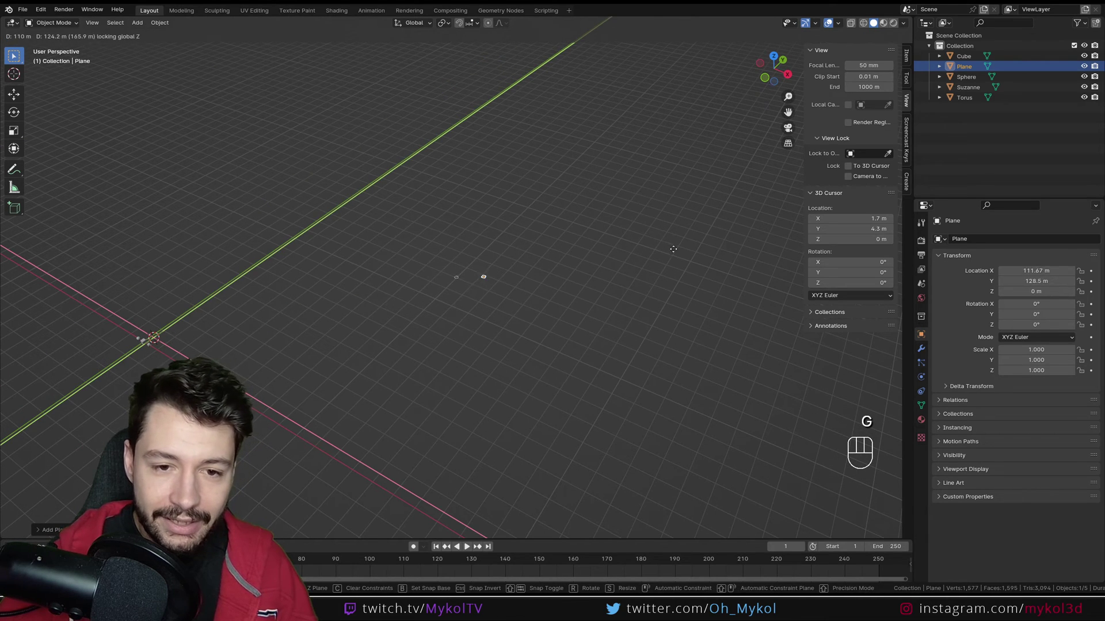
pyautogui.click(451, 286)
pyautogui.scroll(4, 452, 286)
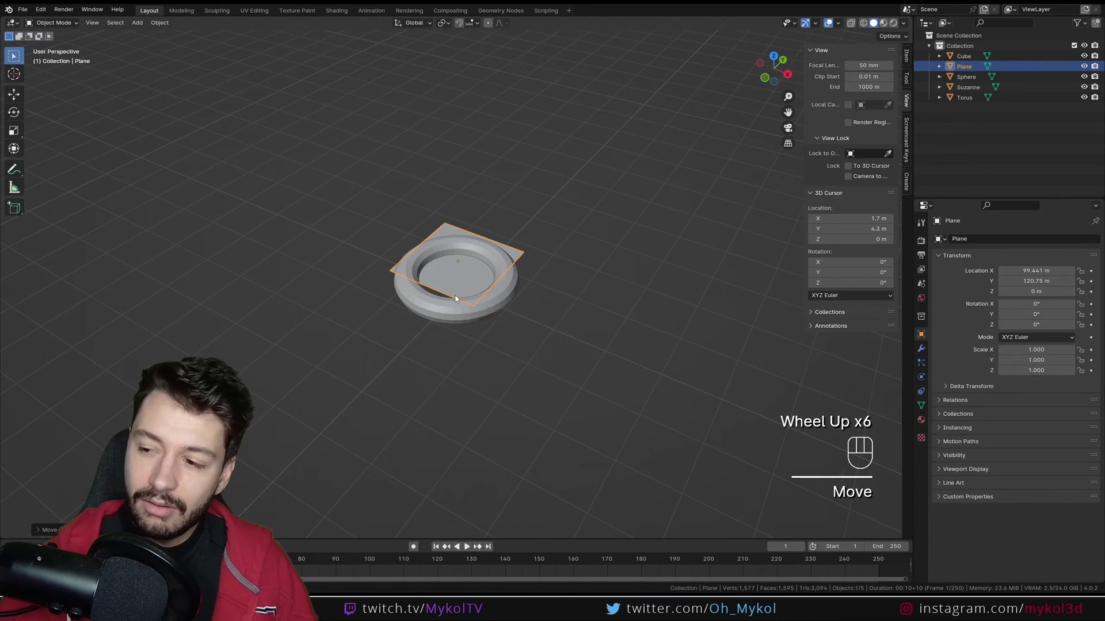
# - Delete the plane and the torus
pyautogui.press('Delete')
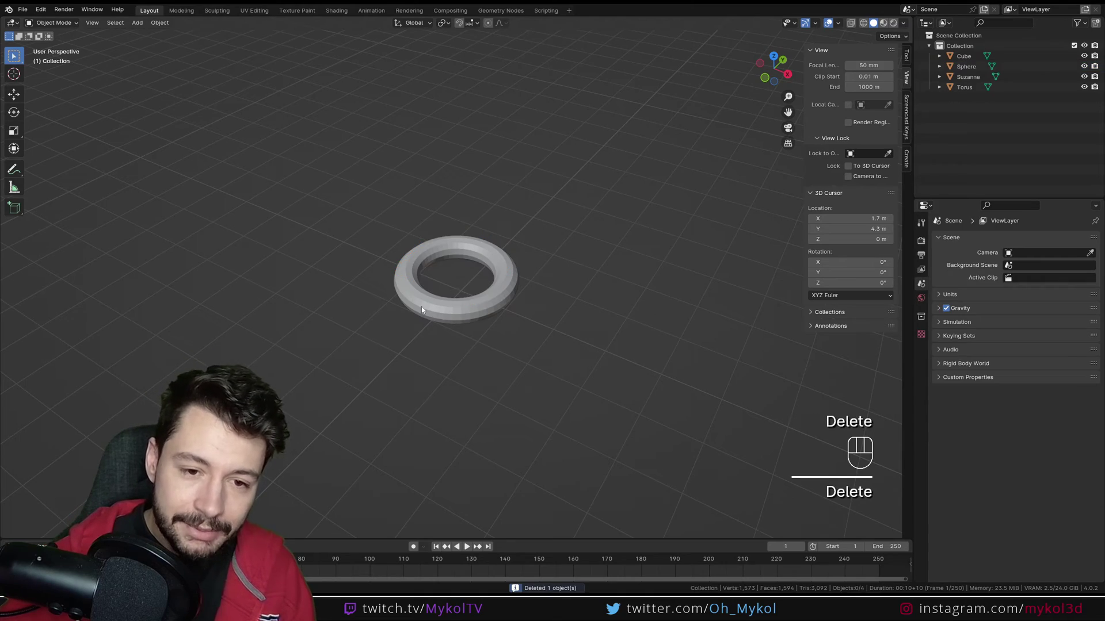
pyautogui.click(424, 305)
pyautogui.press('Delete')
# - Select the cube and place the 3D cursor freely behind it, at about X 2.1 m, Y 7 m, Z 3.1 m
pyautogui.scroll(-4, 364, 315)
pyautogui.keyDown('shift'); pyautogui.scroll(-1, 364, 315); pyautogui.keyUp('shift')
pyautogui.scroll(2, 441, 333)
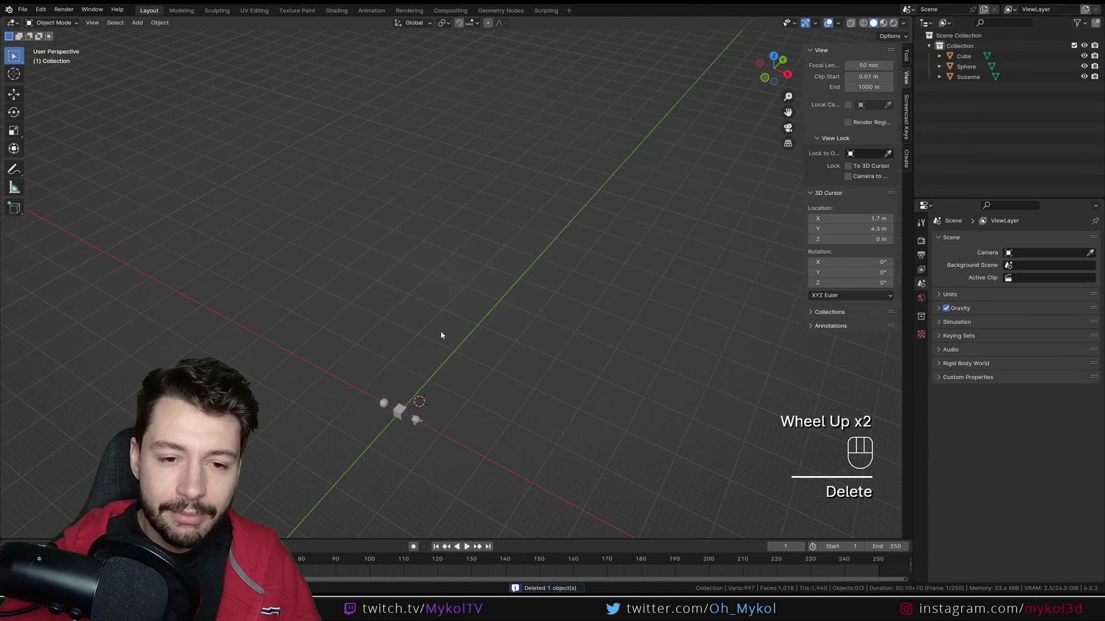
pyautogui.keyDown('shift'); pyautogui.moveTo(442, 333); pyautogui.dragTo(506, 271, button='middle'); pyautogui.keyUp('shift')
pyautogui.click(414, 310)
pyautogui.keyDown('shift'); pyautogui.moveTo(493, 230); pyautogui.dragTo(291, 197, button='right'); pyautogui.keyUp('shift')
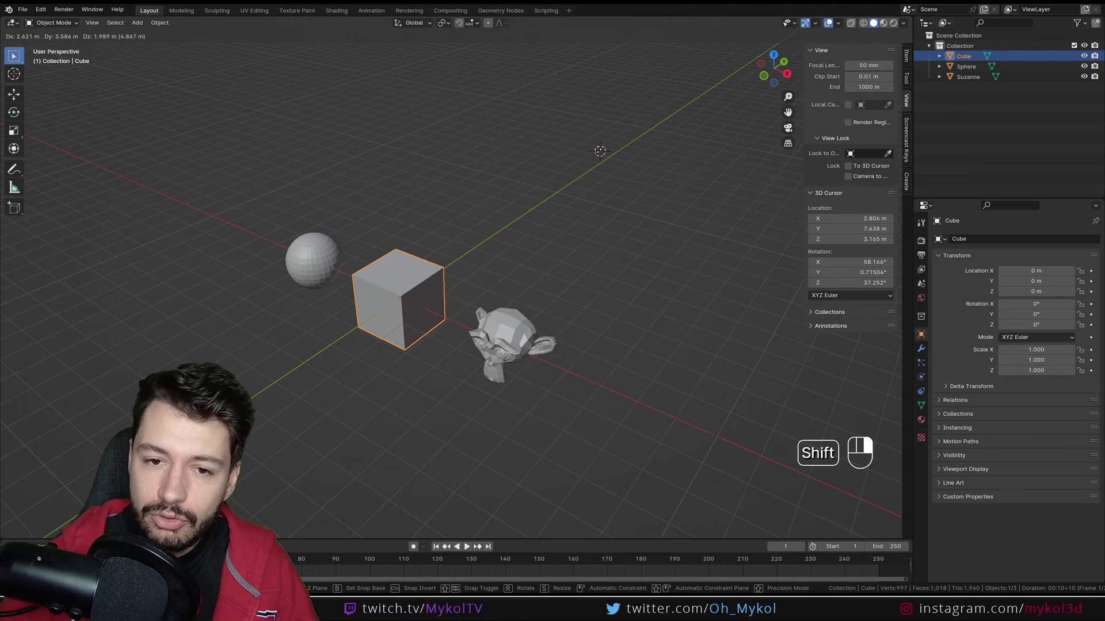
pyautogui.keyDown('shift'); pyautogui.moveTo(599, 151); pyautogui.dragTo(595, 134, button='right'); pyautogui.keyUp('shift')
# - Place the 3D cursor far from the objects in the positive Y direction, using the top view
pyautogui.scroll(-2, 589, 210)
pyautogui.moveTo(589, 210); pyautogui.dragTo(612, 244, button='middle')
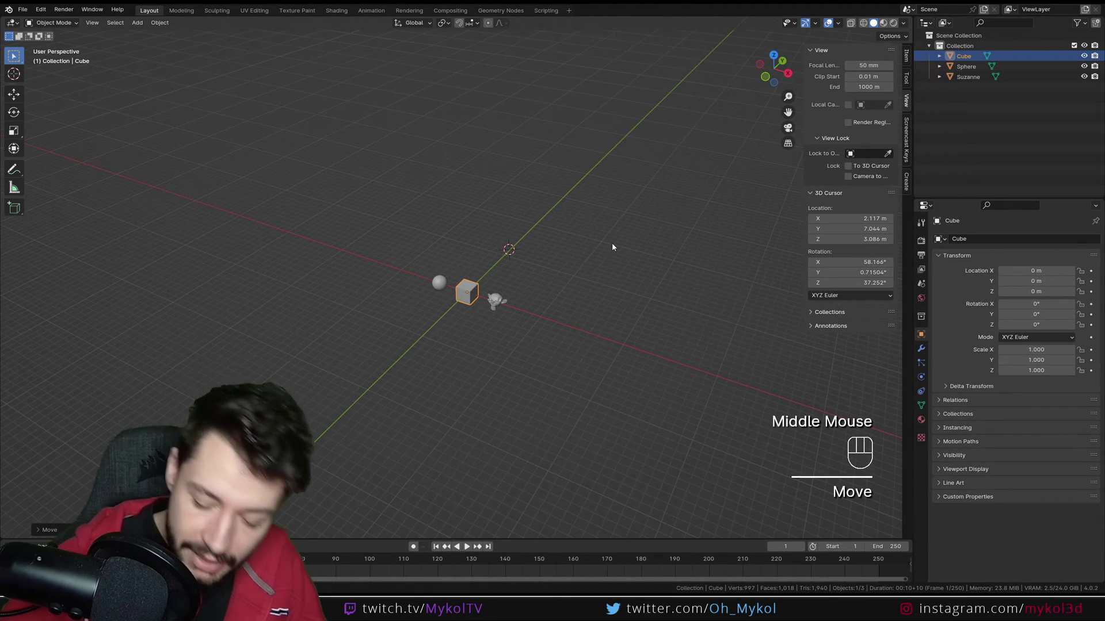
pyautogui.press('KP_7')
pyautogui.keyDown('shift'); pyautogui.moveTo(562, 375); pyautogui.dragTo(514, 124, button='right'); pyautogui.keyUp('shift')
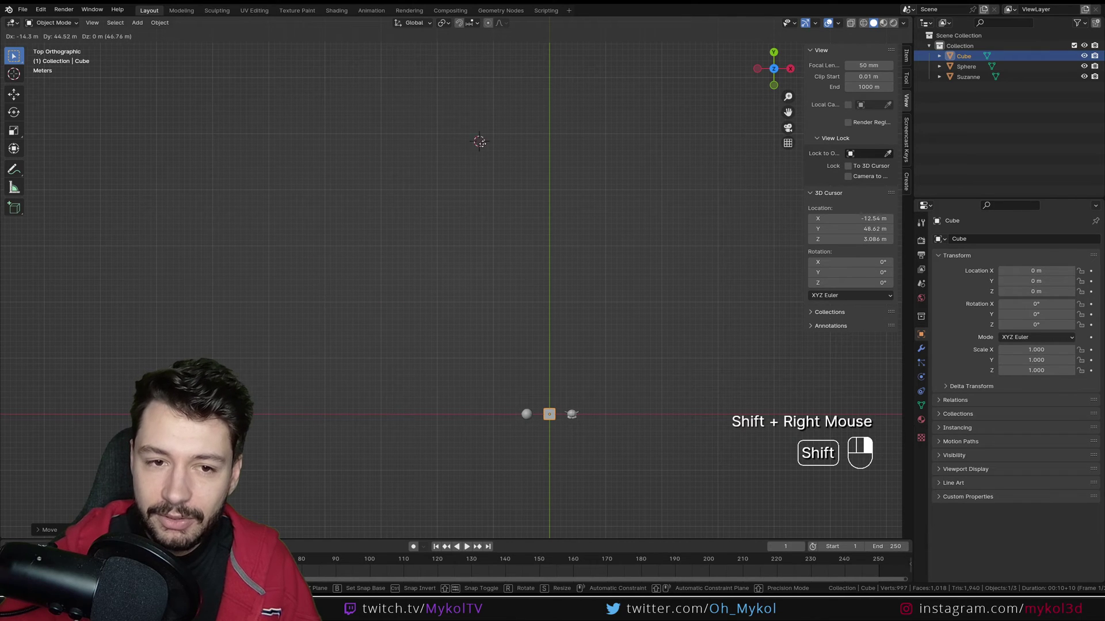
pyautogui.keyDown('shift'); pyautogui.moveTo(641, 136); pyautogui.dragTo(535, 139, button='right'); pyautogui.keyUp('shift')
# - Reposition the 3D cursor freely in the perspective view, ending at about X -15 m, Y 23.5 m, Z -14.3 m
pyautogui.moveTo(538, 161); pyautogui.dragTo(515, 199, button='middle')
pyautogui.keyDown('shift'); pyautogui.moveTo(515, 198); pyautogui.dragTo(614, 242, button='right'); pyautogui.keyUp('shift')
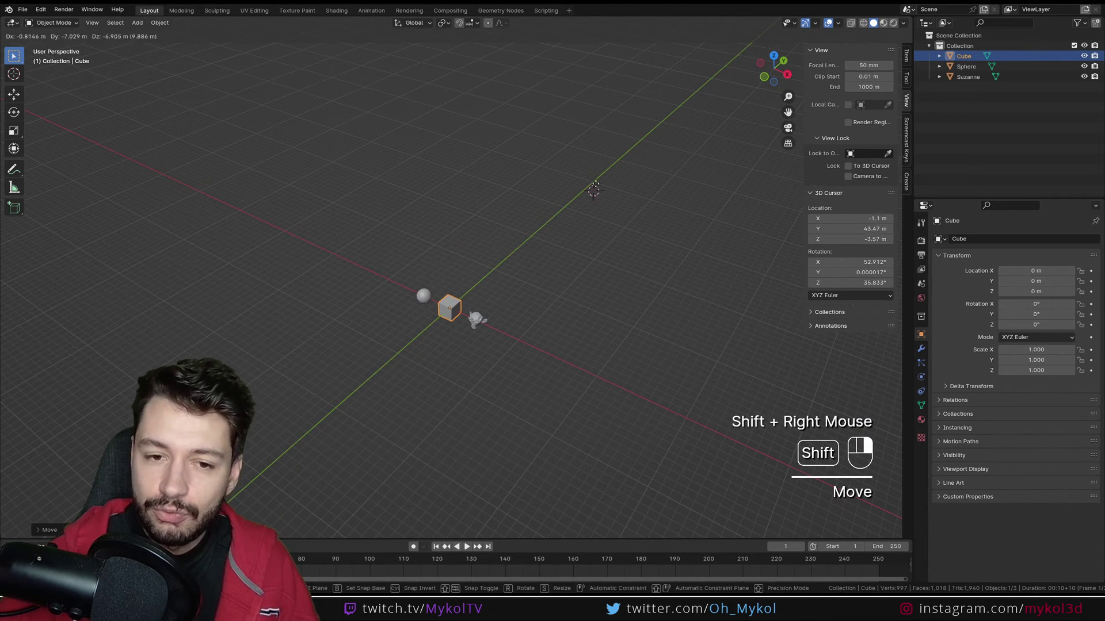
pyautogui.keyDown('shift'); pyautogui.moveTo(594, 190); pyautogui.dragTo(515, 218, button='right'); pyautogui.keyUp('shift')
pyautogui.keyDown('shift'); pyautogui.moveTo(535, 279); pyautogui.dragTo(315, 359, button='right'); pyautogui.keyUp('shift')
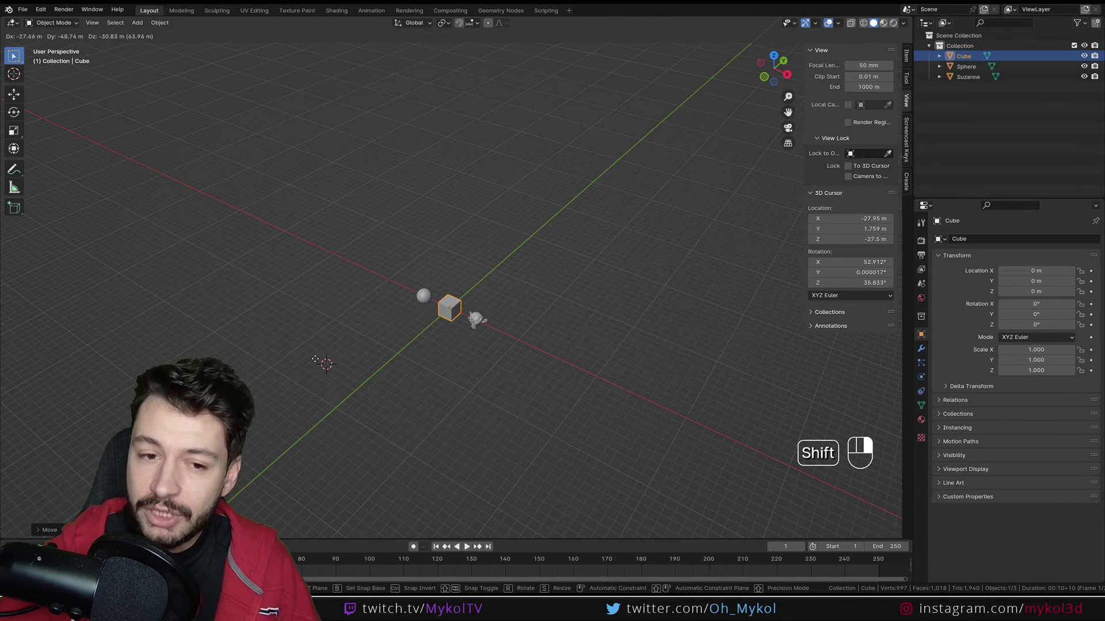
pyautogui.keyDown('shift'); pyautogui.moveTo(509, 333); pyautogui.dragTo(464, 270, button='right'); pyautogui.keyUp('shift')
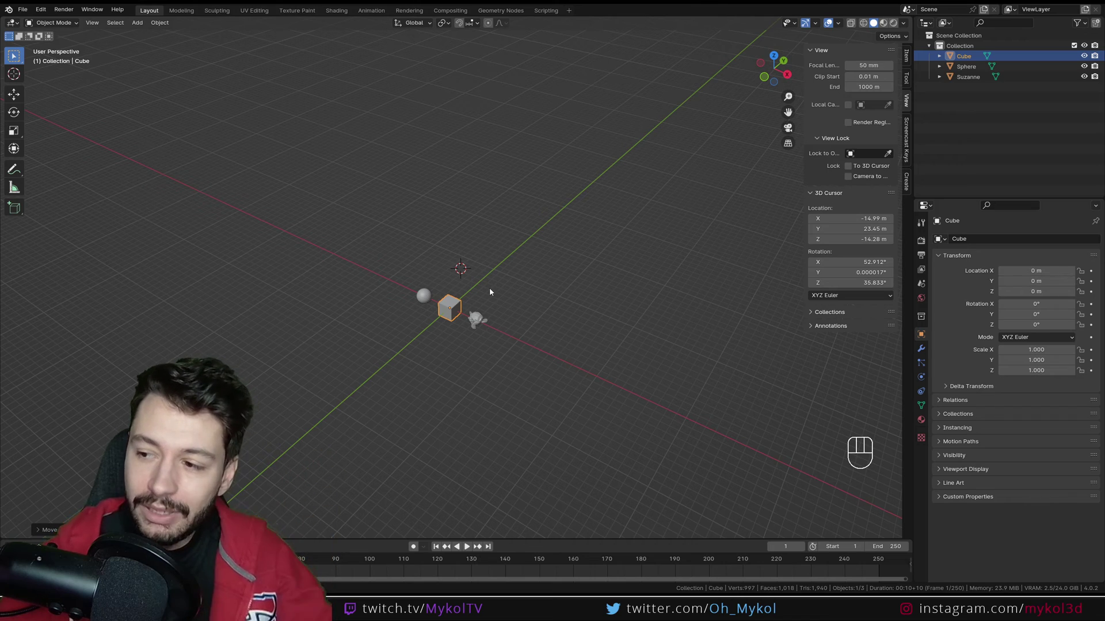
# - Bring the 3D cursor onto the cube by placing it from several view angles, at about X 0.36 m, Y 0.77 m, Z 0.36 m
pyautogui.moveTo(489, 344); pyautogui.dragTo(447, 338, button='middle')
pyautogui.keyDown('shift'); pyautogui.moveTo(447, 338); pyautogui.dragTo(351, 232, button='right'); pyautogui.keyUp('shift')
pyautogui.moveTo(355, 259); pyautogui.dragTo(475, 303, button='middle')
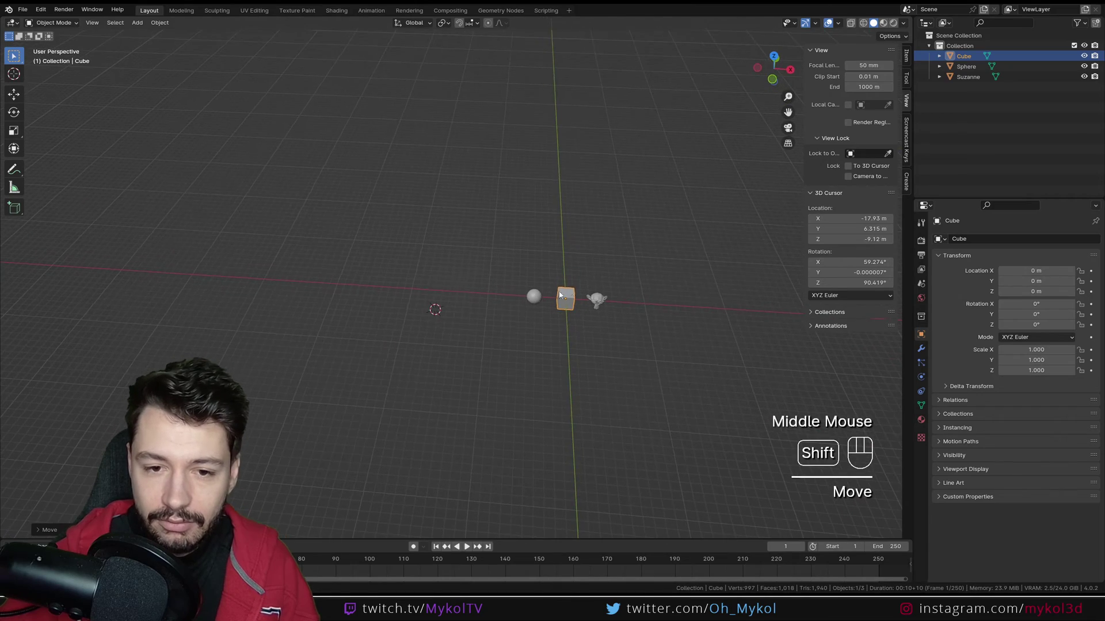
pyautogui.keyDown('shift'); pyautogui.moveTo(575, 288); pyautogui.dragTo(560, 282, button='right'); pyautogui.keyUp('shift')
pyautogui.moveTo(562, 331); pyautogui.dragTo(422, 334, button='middle')
pyautogui.keyDown('shift'); pyautogui.moveTo(302, 241); pyautogui.dragTo(278, 221, button='right'); pyautogui.keyUp('shift')
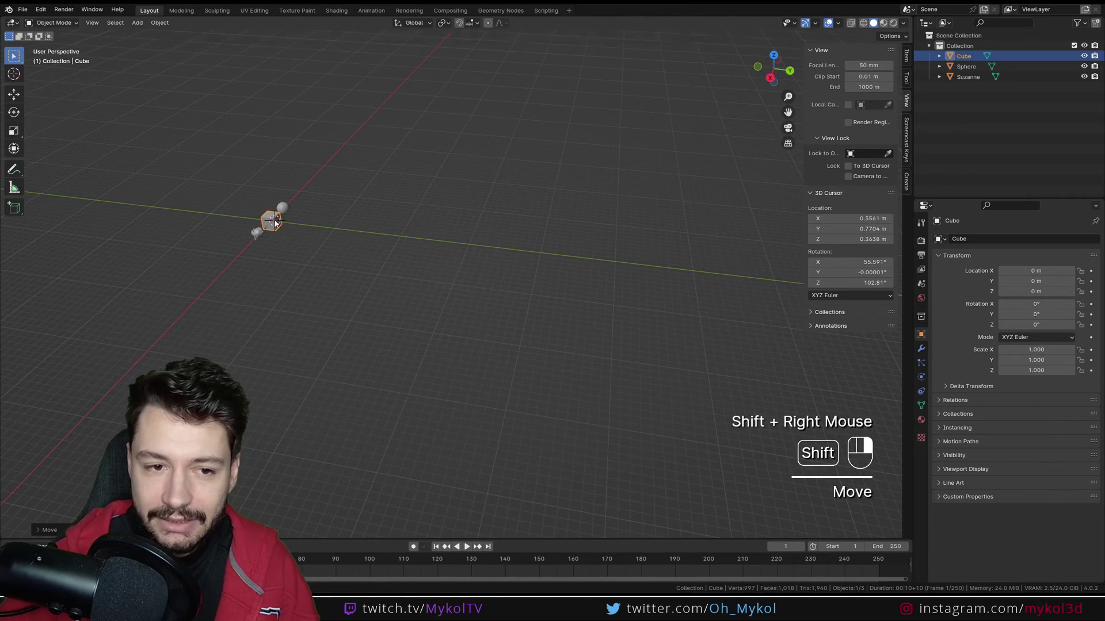
# - Place the 3D cursor near the Y axis from alternating view angles, at about X 0.87 m, Y 9.04 m, Z 0.21 m
pyautogui.moveTo(298, 260); pyautogui.dragTo(450, 270, button='middle')
pyautogui.keyDown('shift'); pyautogui.moveTo(630, 301); pyautogui.dragTo(613, 279, button='right'); pyautogui.keyUp('shift')
pyautogui.moveTo(611, 313); pyautogui.dragTo(474, 301, button='middle')
pyautogui.keyDown('shift'); pyautogui.moveTo(285, 224); pyautogui.dragTo(330, 209, button='right'); pyautogui.keyUp('shift')
pyautogui.moveTo(341, 268); pyautogui.dragTo(486, 291, button='middle')
pyautogui.keyDown('shift'); pyautogui.moveTo(624, 226); pyautogui.dragTo(608, 245, button='right'); pyautogui.keyUp('shift')
pyautogui.moveTo(608, 247); pyautogui.dragTo(323, 249, button='middle')
pyautogui.keyDown('shift'); pyautogui.moveTo(323, 249); pyautogui.dragTo(358, 231, button='right'); pyautogui.keyUp('shift')
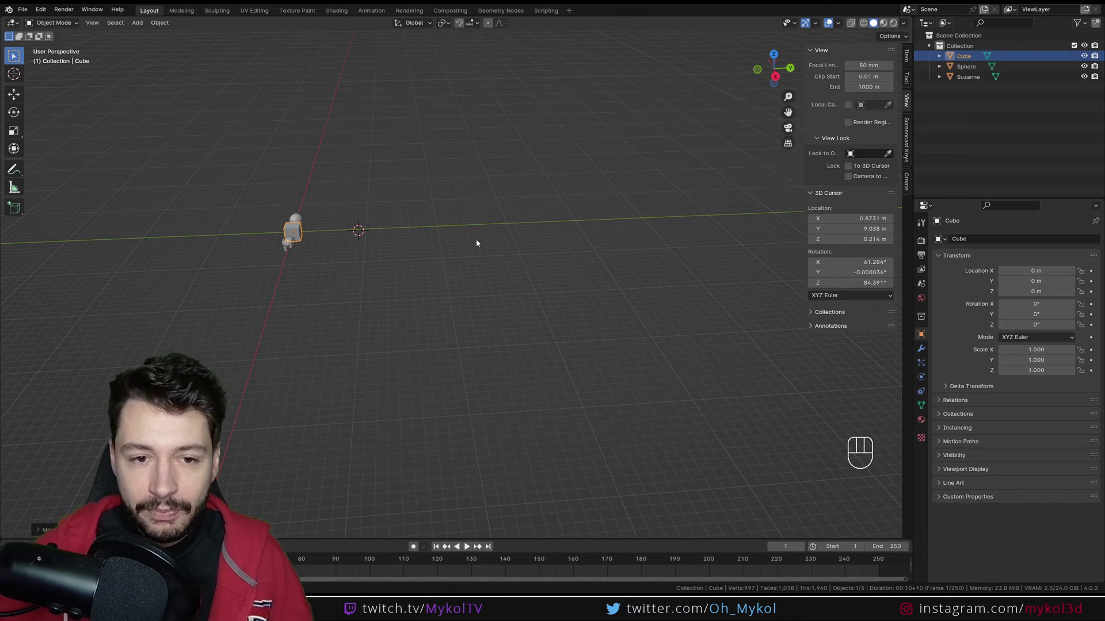
# - Reposition the 3D cursor beside the cube with both Select Box and Cursor tools, ending at about X 0.41 m, Y 6.56 m, Z 0.6 m
pyautogui.click(14, 74)
pyautogui.moveTo(374, 230); pyautogui.dragTo(325, 240)
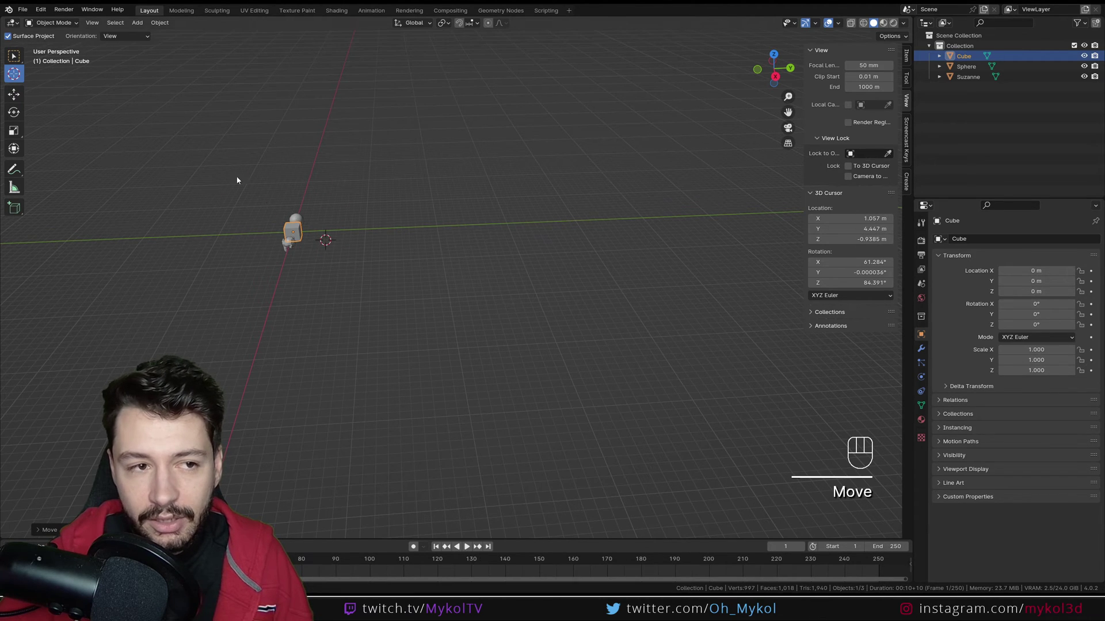
pyautogui.click(15, 56)
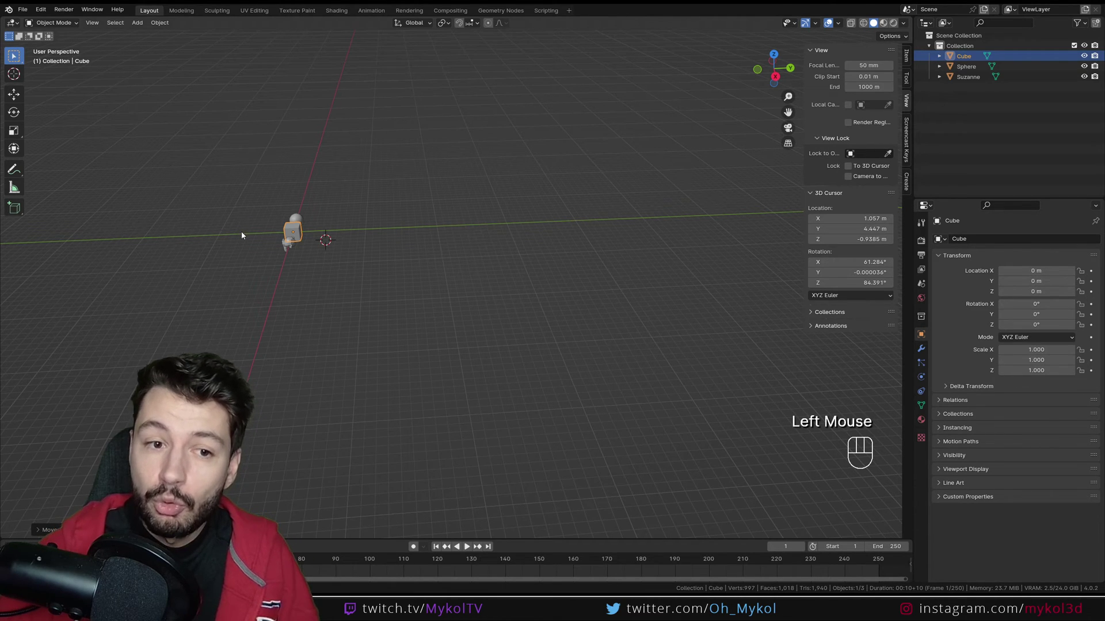
pyautogui.keyDown('shift'); pyautogui.moveTo(322, 275); pyautogui.dragTo(318, 228, button='right'); pyautogui.keyUp('shift')
pyautogui.click(13, 73)
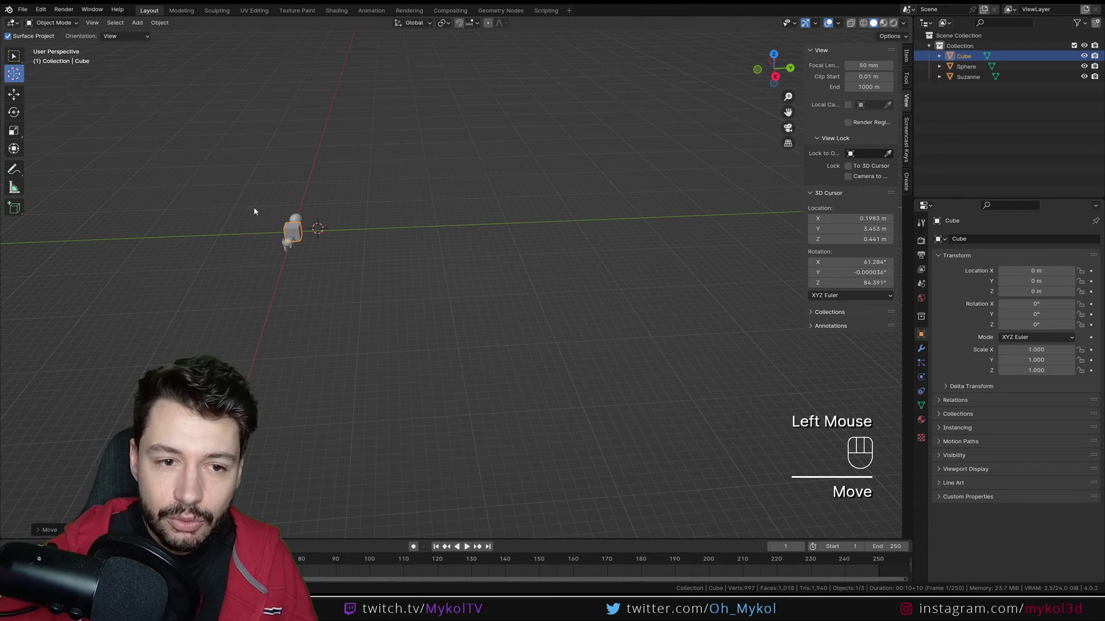
pyautogui.moveTo(338, 234)
pyautogui.mouseDown()
pyautogui.moveTo(299, 223)
pyautogui.moveTo(353, 226)
pyautogui.moveTo(340, 228)
pyautogui.mouseUp()
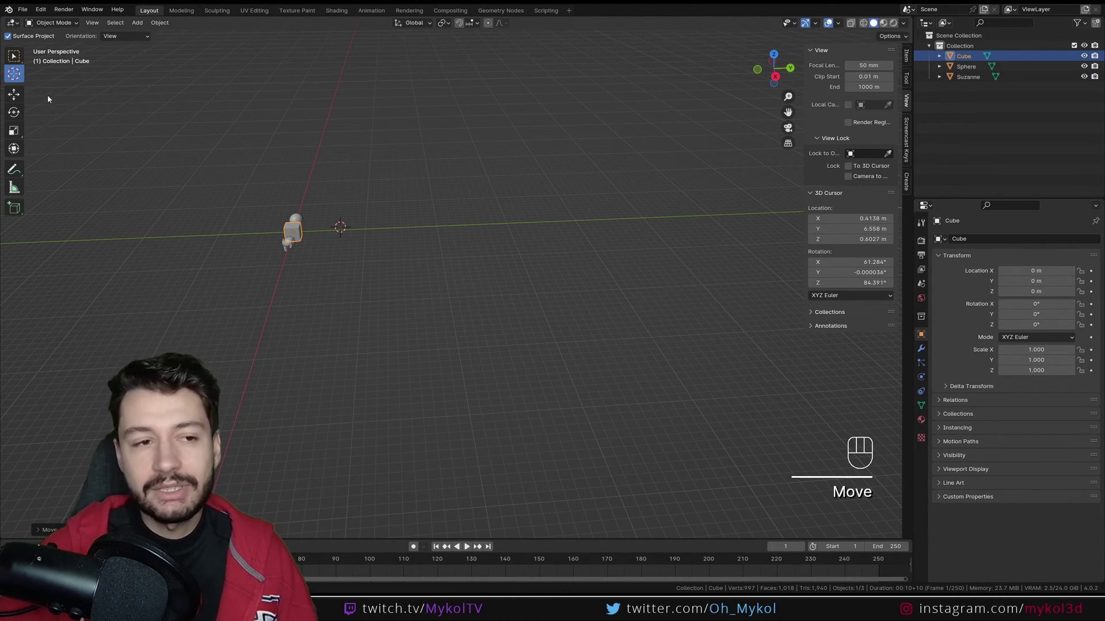
# - Activate the Select Box tool and place the 3D cursor beside the cube at about X -0.08 m, Y 5.58 m, Z 0.2 m
pyautogui.click(13, 56)
pyautogui.click(13, 74)
pyautogui.click(14, 55)
pyautogui.click(14, 74)
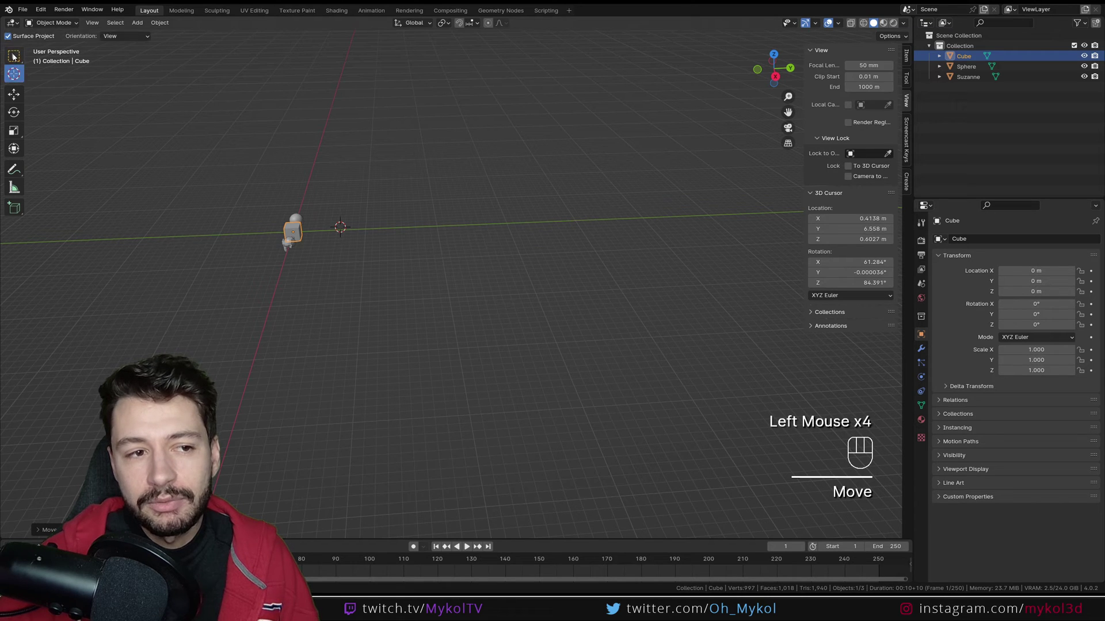
pyautogui.click(13, 55)
pyautogui.moveTo(305, 236); pyautogui.dragTo(367, 264, button='middle')
pyautogui.scroll(2, 419, 272)
pyautogui.scroll(1, 267, 250)
pyautogui.moveTo(507, 257)
pyautogui.keyDown('shift'); pyautogui.mouseDown(button='right')
pyautogui.moveTo(523, 254)
pyautogui.moveTo(388, 291)
pyautogui.moveTo(515, 242)
pyautogui.mouseUp(button='right'); pyautogui.keyUp('shift')
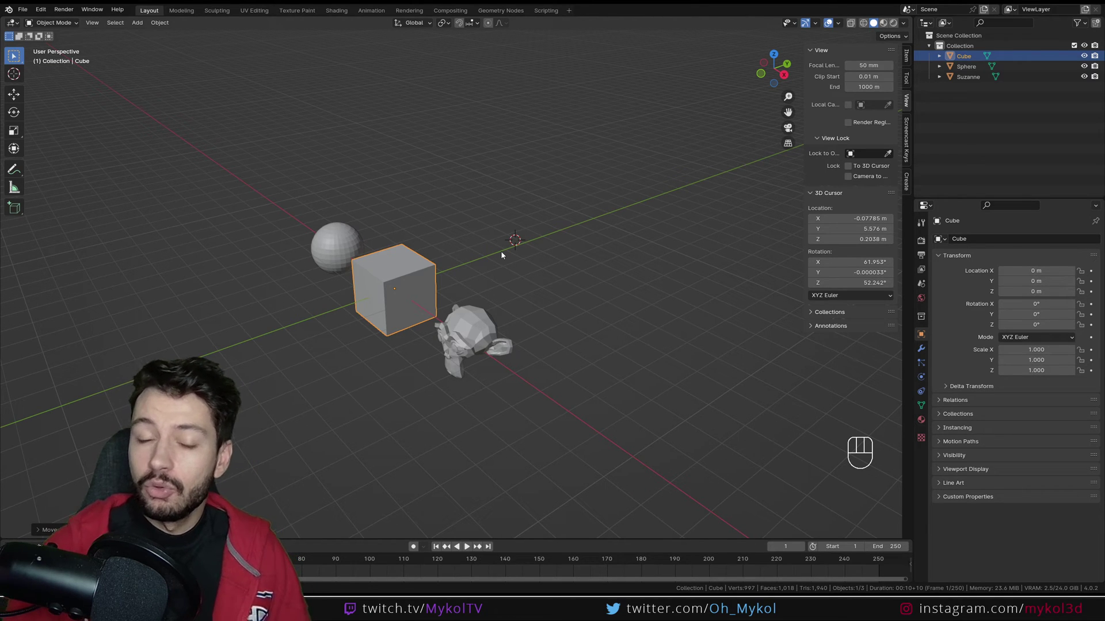
# - Move the cube far from the origin with snapping, to X 49 m, Y 120 m, Z 0 m
pyautogui.scroll(-3, 501, 254)
pyautogui.keyDown('shift'); pyautogui.moveTo(548, 306); pyautogui.dragTo(520, 293, button='middle'); pyautogui.keyUp('shift')
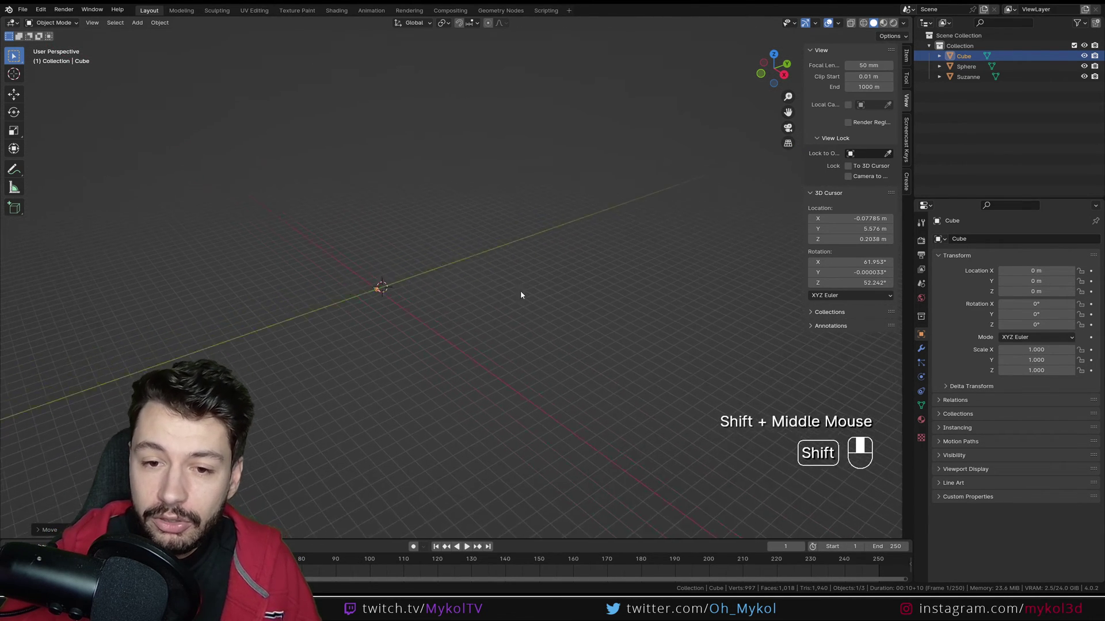
pyautogui.scroll(2, 369, 309)
pyautogui.scroll(2, 370, 311)
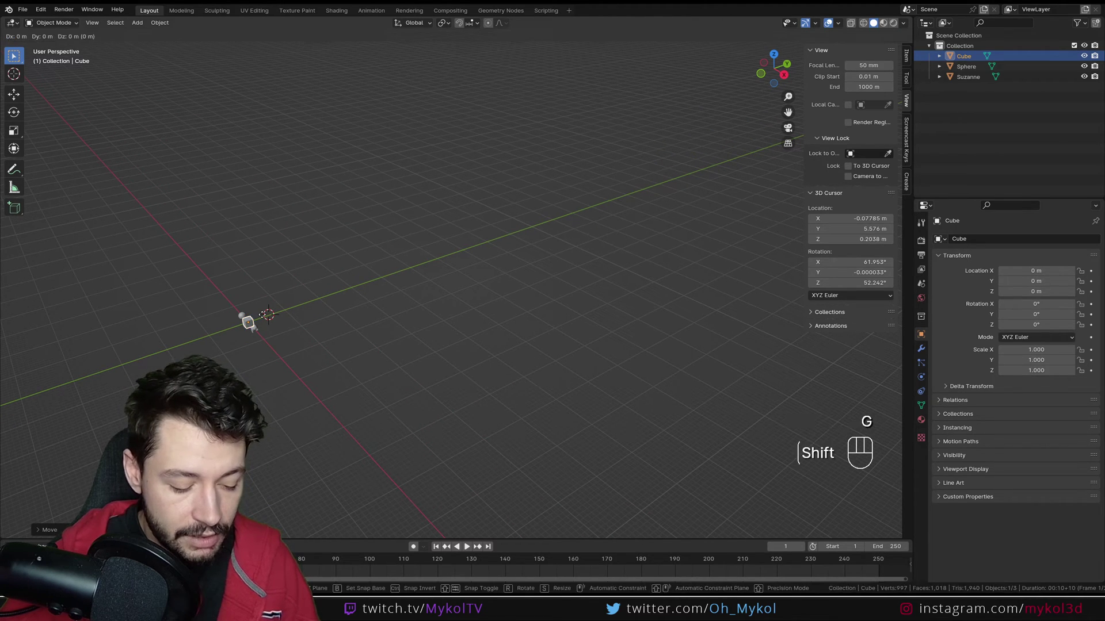
pyautogui.press('g')
pyautogui.keyDown('ctrl'); pyautogui.click(748, 248); pyautogui.keyUp('ctrl')
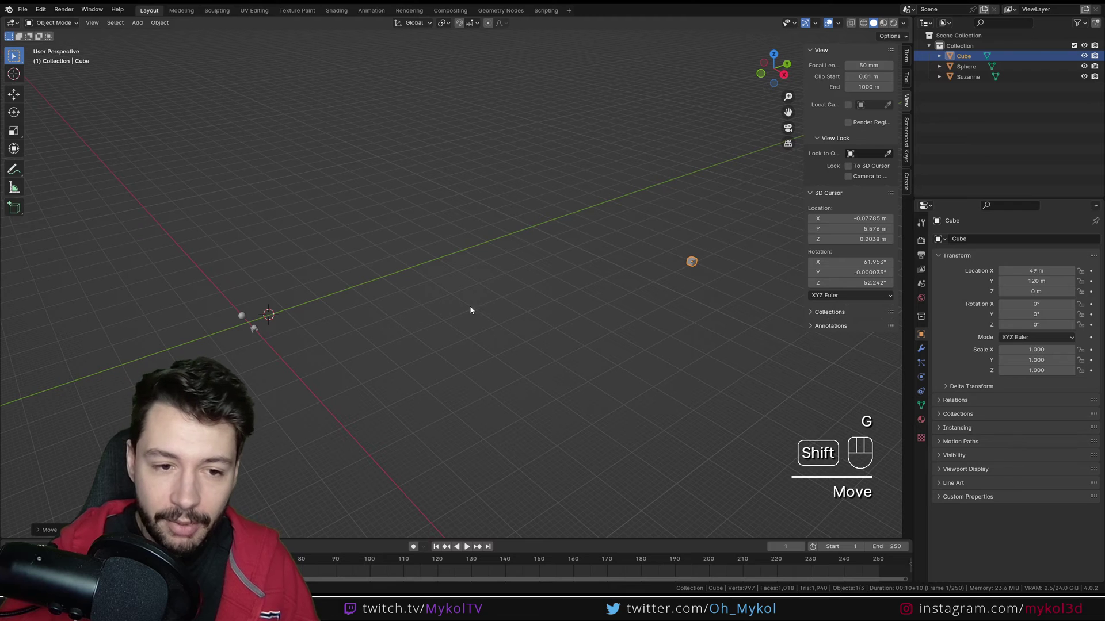
pyautogui.moveTo(470, 311)
pyautogui.keyDown('shift'); pyautogui.mouseDown(button='middle')
pyautogui.moveTo(299, 301)
pyautogui.moveTo(465, 301)
pyautogui.mouseUp(button='middle'); pyautogui.keyUp('shift')
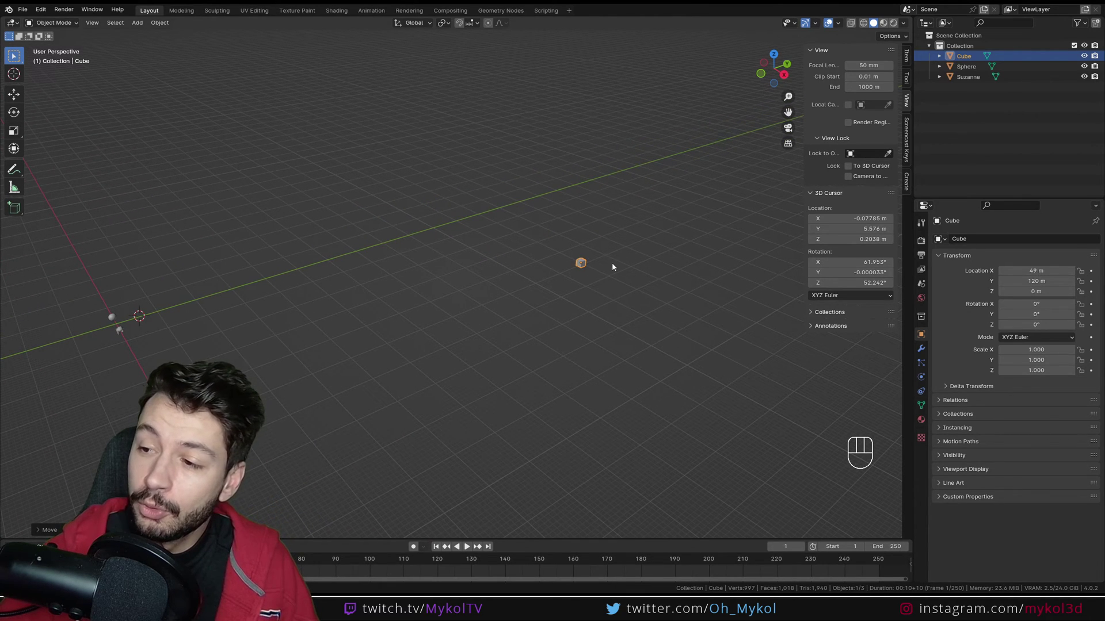
# - Snap the 3D cursor to the nearest grid division, at X 0 m, Y 6 m, Z 0 m
pyautogui.scroll(2, 703, 291)
pyautogui.scroll(-1, 620, 261)
pyautogui.keyDown('shift'); pyautogui.moveTo(469, 267); pyautogui.dragTo(534, 226, button='middle'); pyautogui.keyUp('shift')
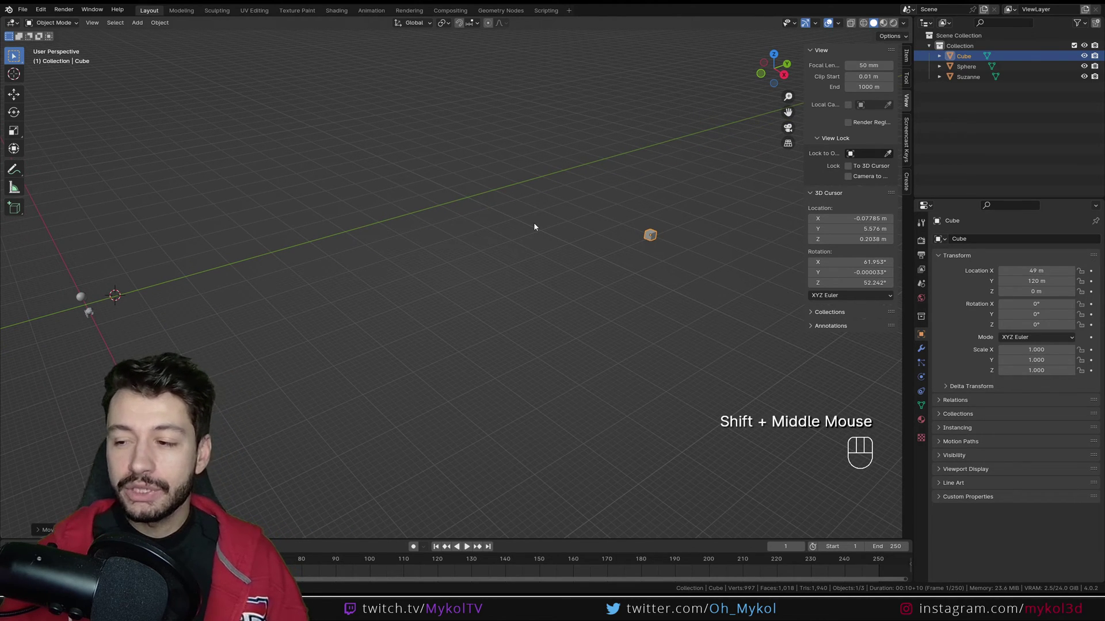
pyautogui.hotkey('shift', 's')
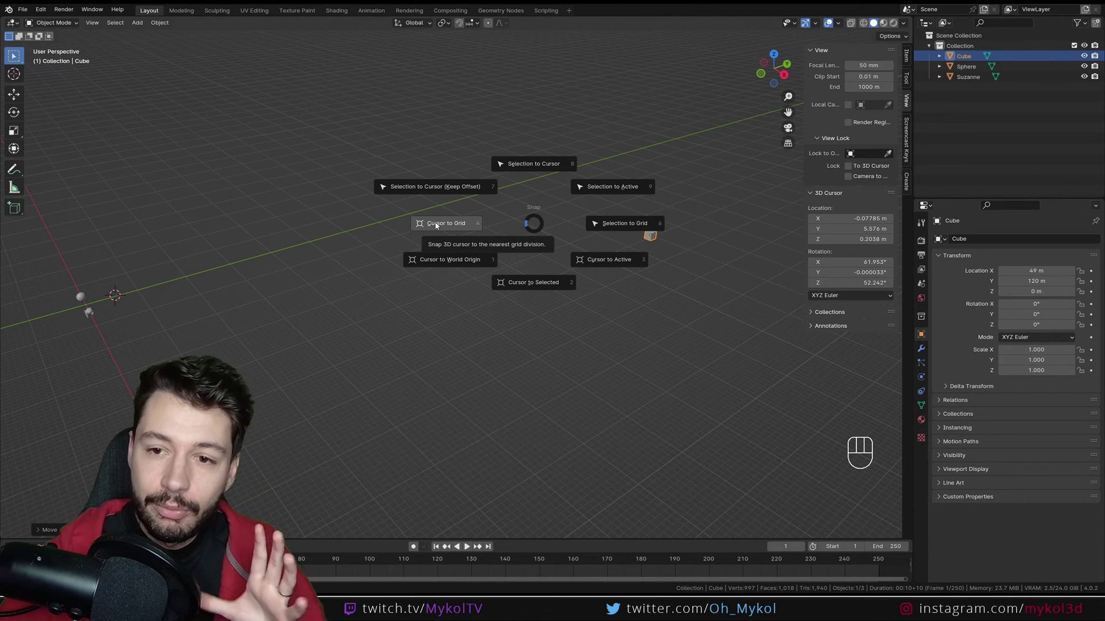
pyautogui.click(239, 331)
pyautogui.keyDown('shift'); pyautogui.moveTo(240, 331); pyautogui.dragTo(368, 309, button='middle'); pyautogui.keyUp('shift')
pyautogui.scroll(3, 402, 310)
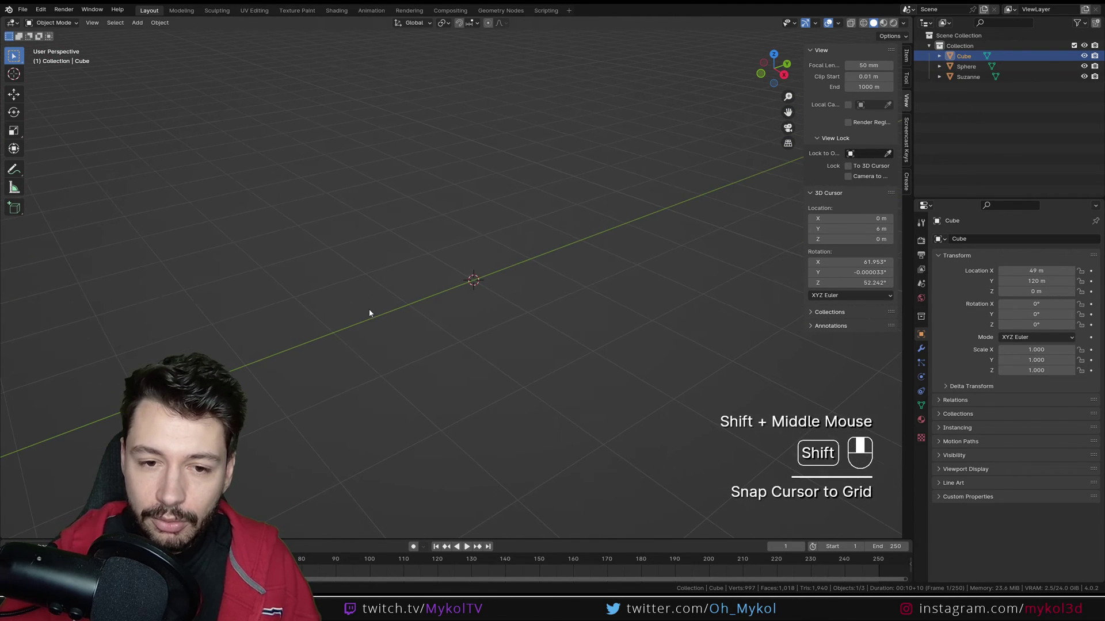
# - Nudge the 3D cursor slightly off its grid point and snap it back to the grid
pyautogui.keyDown('shift'); pyautogui.moveTo(473, 287); pyautogui.dragTo(471, 281, button='right'); pyautogui.keyUp('shift')
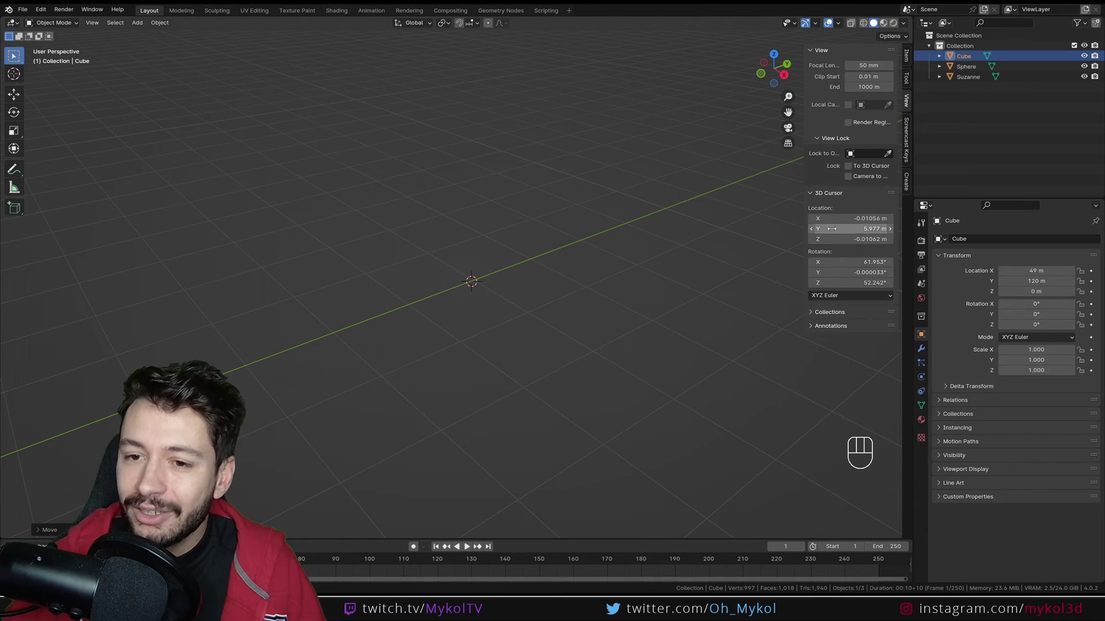
pyautogui.hotkey('shift', 's')
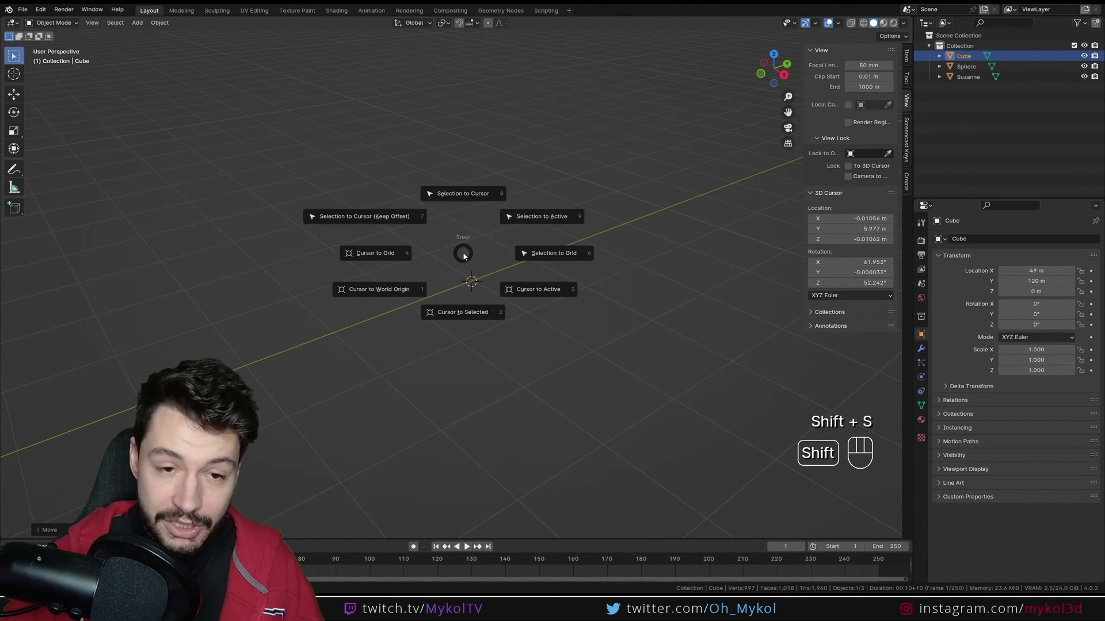
pyautogui.click(371, 253)
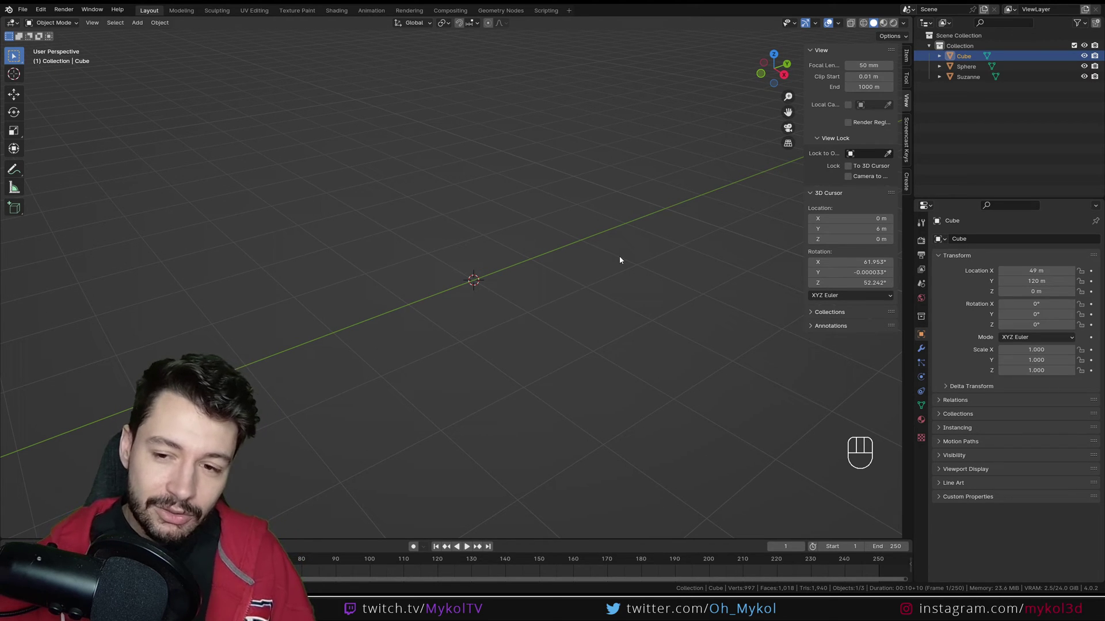
# - Select the distant cube and snap the 3D cursor to it
pyautogui.scroll(-3, 575, 274)
pyautogui.keyDown('shift'); pyautogui.moveTo(557, 279); pyautogui.dragTo(444, 291, button='middle'); pyautogui.keyUp('shift')
pyautogui.scroll(2, 508, 270)
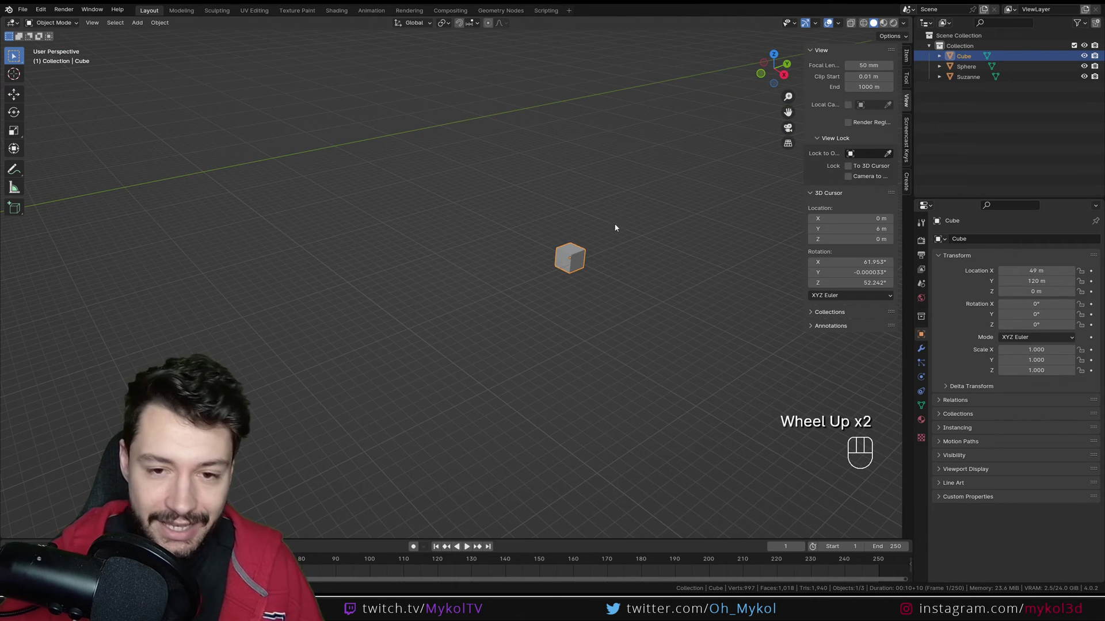
pyautogui.click(572, 253)
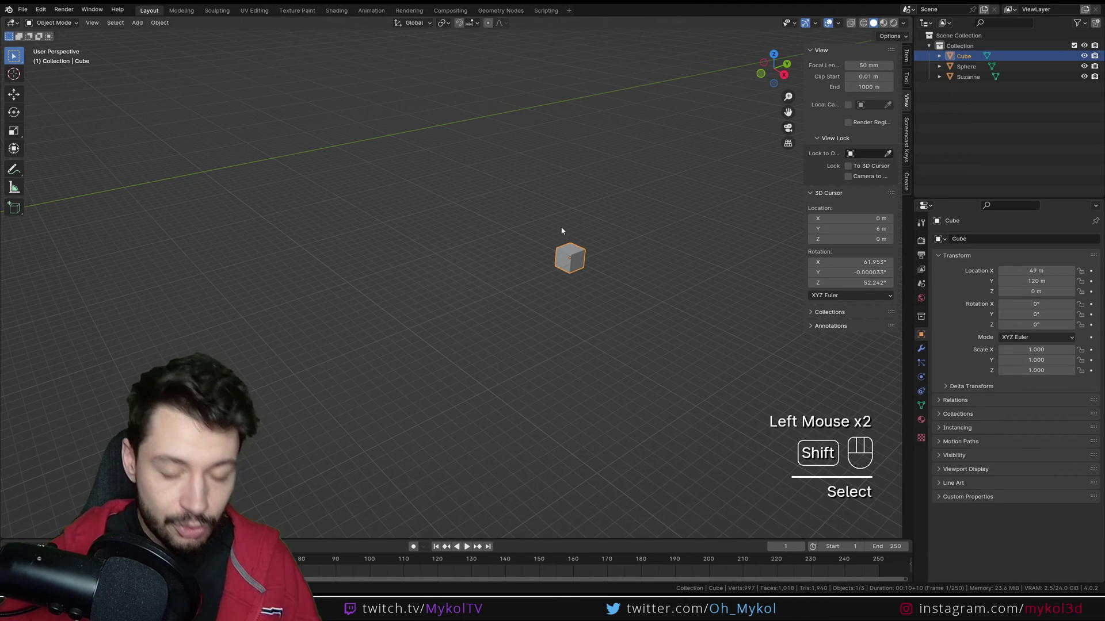
pyautogui.hotkey('shift', 's')
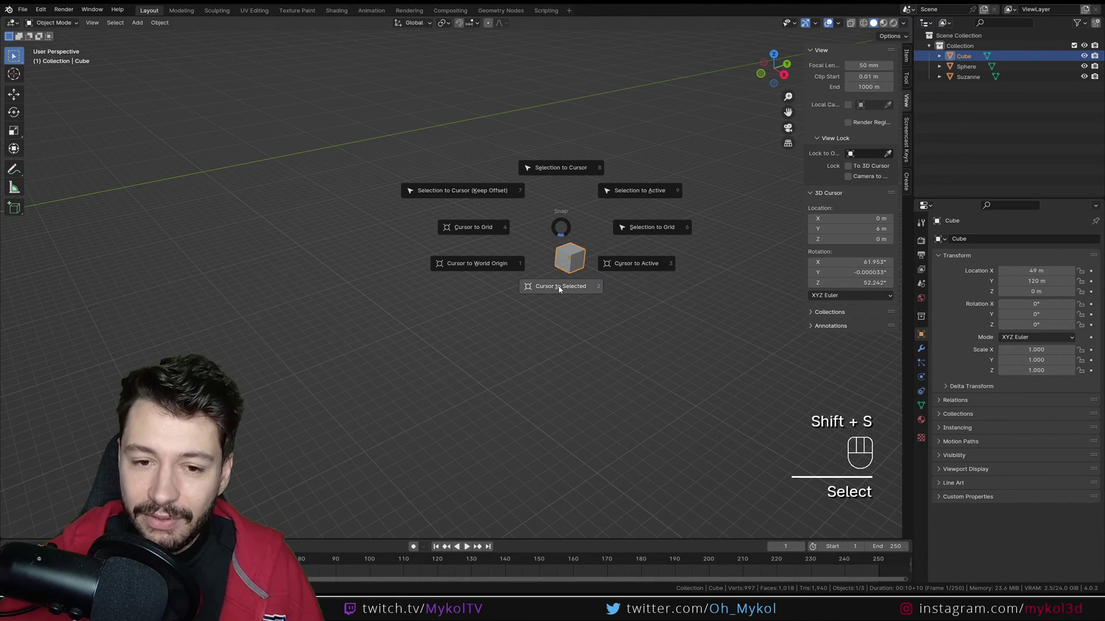
pyautogui.click(571, 287)
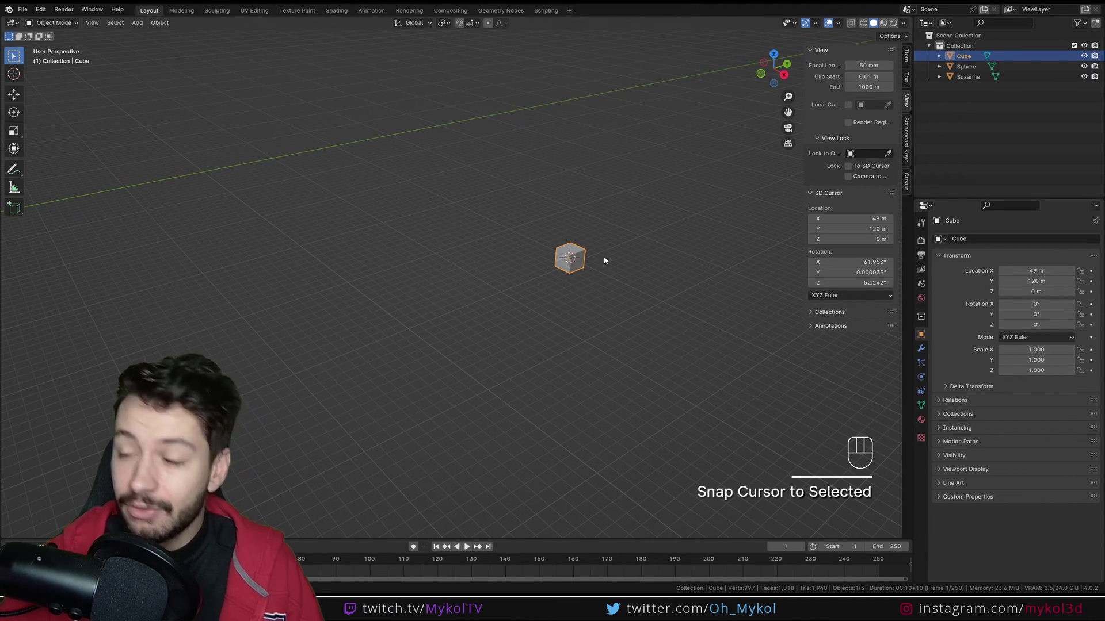
# - Add a torus at the 3D cursor and scale it uniformly to about 3.69 so it surrounds the cube
pyautogui.scroll(2, 599, 252)
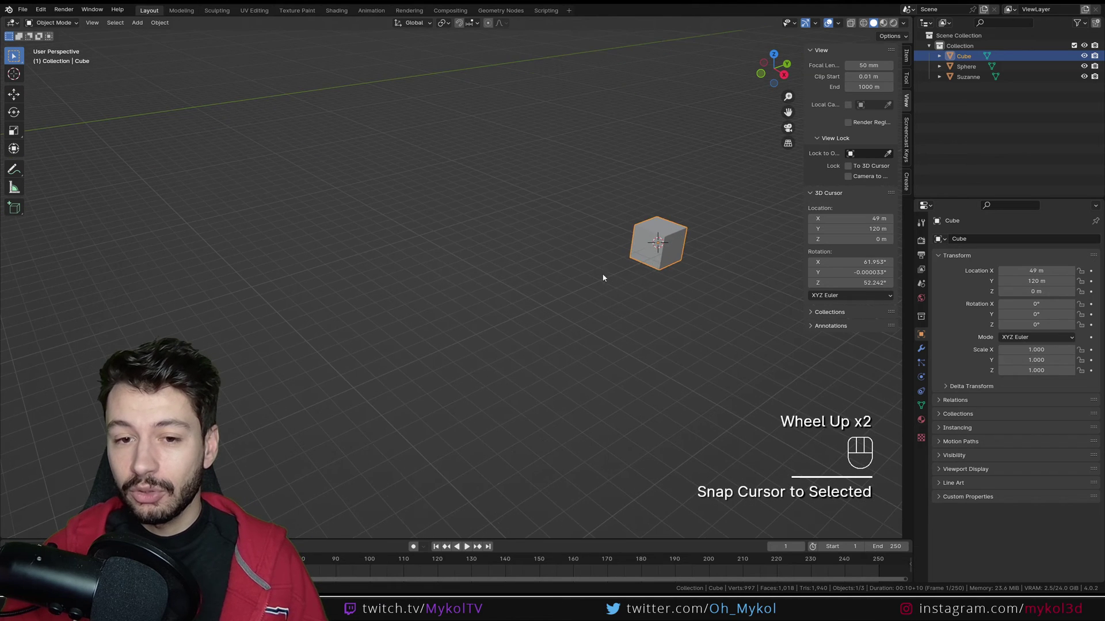
pyautogui.keyDown('shift'); pyautogui.moveTo(605, 277); pyautogui.dragTo(400, 288, button='middle'); pyautogui.keyUp('shift')
pyautogui.scroll(2, 400, 289)
pyautogui.keyDown('shift'); pyautogui.moveTo(448, 233); pyautogui.dragTo(479, 273, button='middle'); pyautogui.keyUp('shift')
pyautogui.hotkey('shift', 'a')
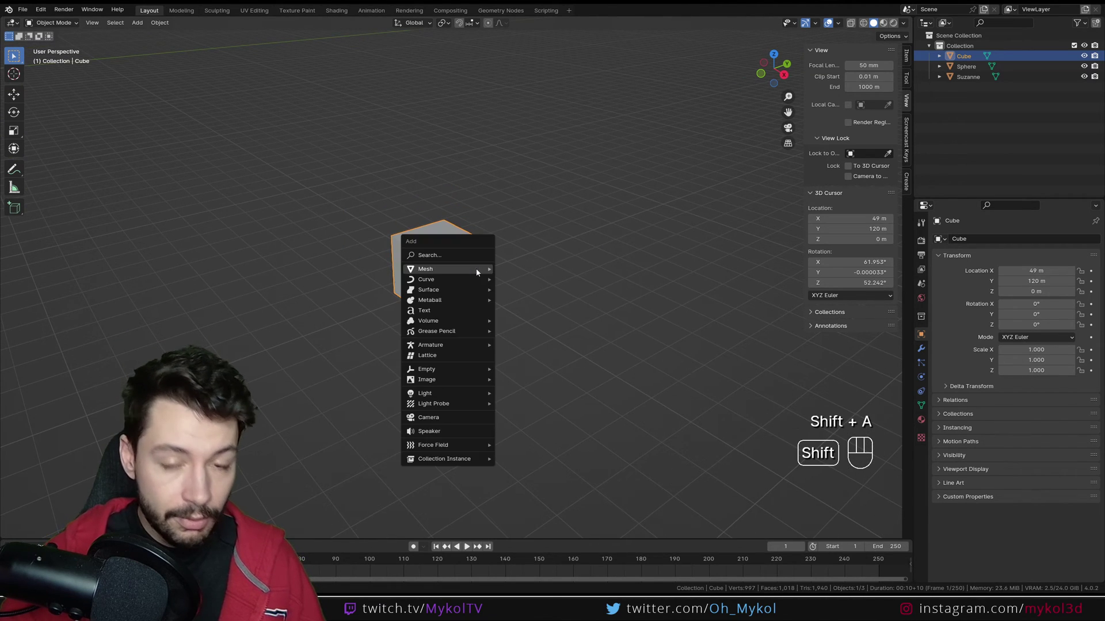
pyautogui.moveTo(477, 268)
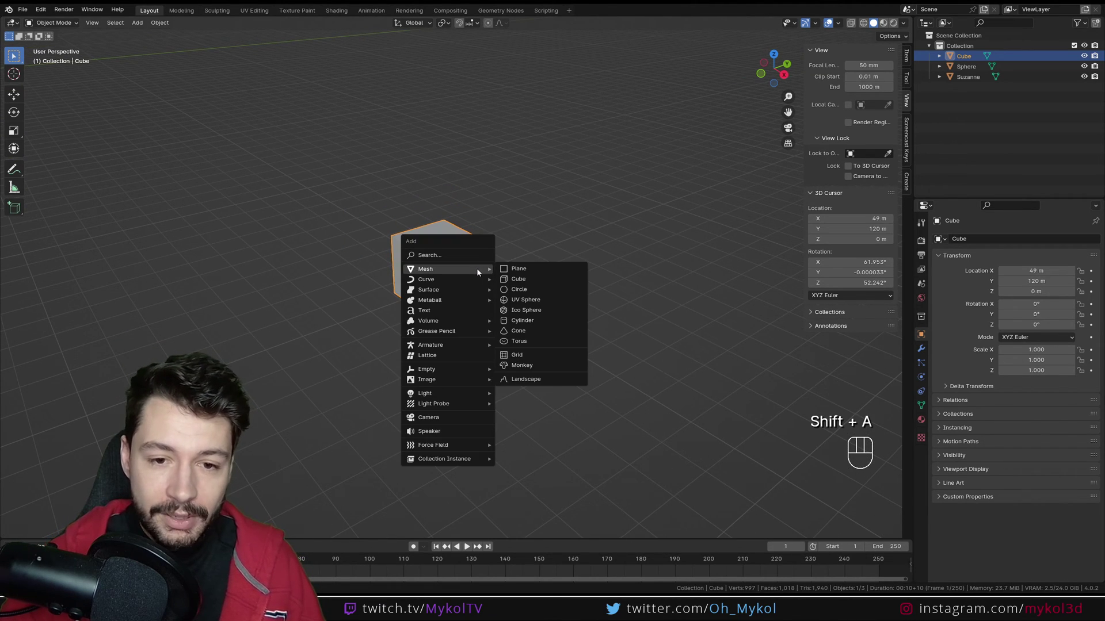
pyautogui.click(543, 341)
pyautogui.moveTo(476, 313); pyautogui.dragTo(528, 316, button='middle')
pyautogui.press('s')
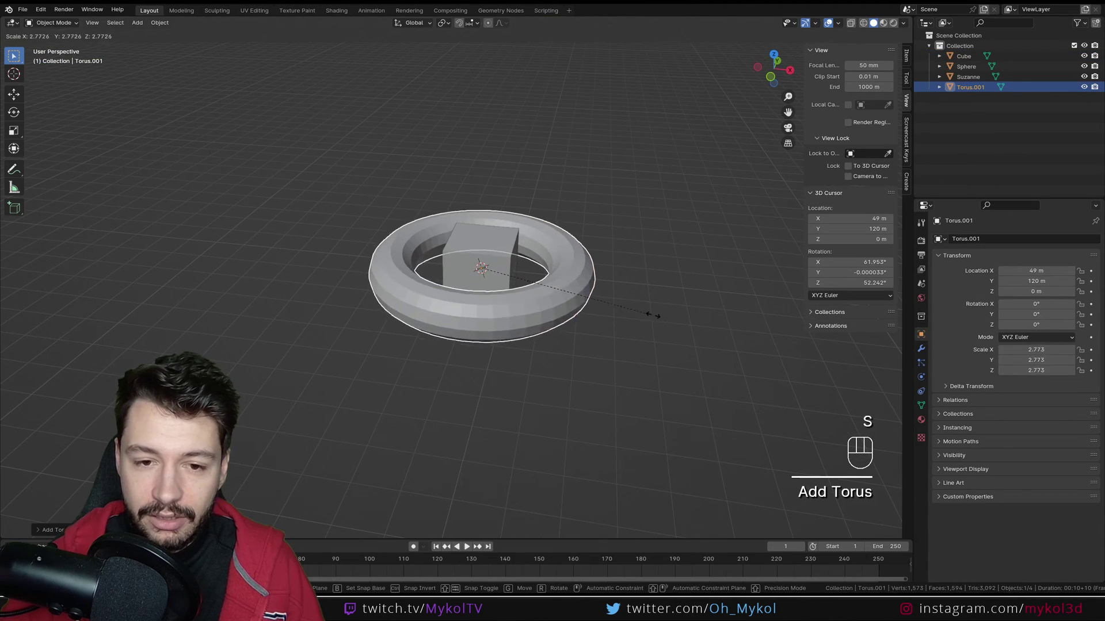
pyautogui.click(666, 338)
pyautogui.moveTo(666, 338); pyautogui.dragTo(525, 288, button='middle')
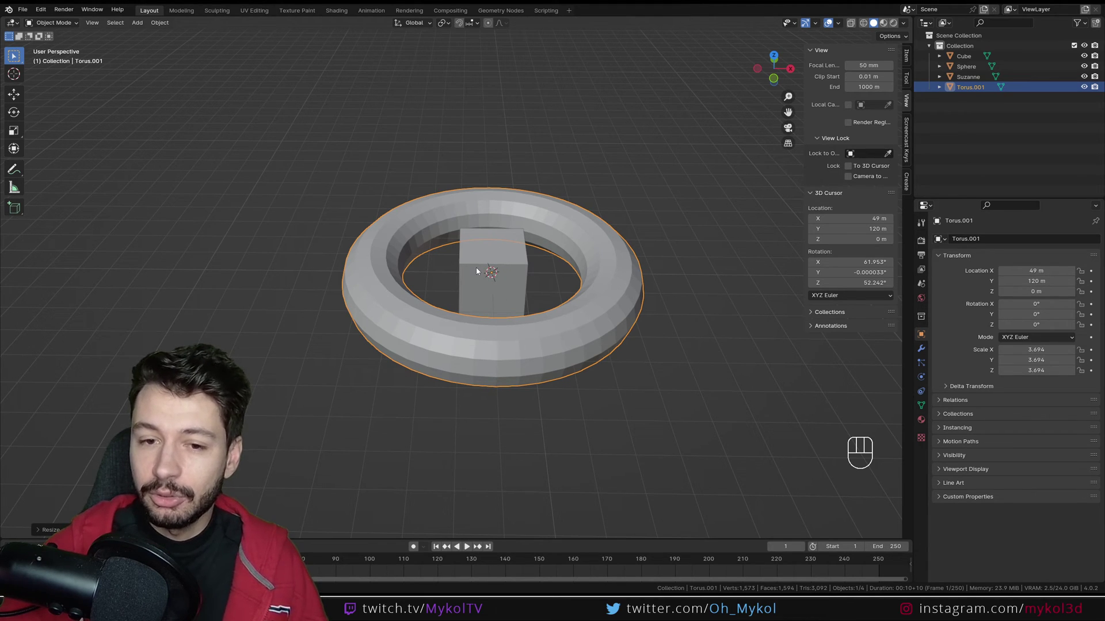
# - Set the 3D cursor's X, Y and Z rotation to 0° and deselect the torus
pyautogui.click(866, 262)
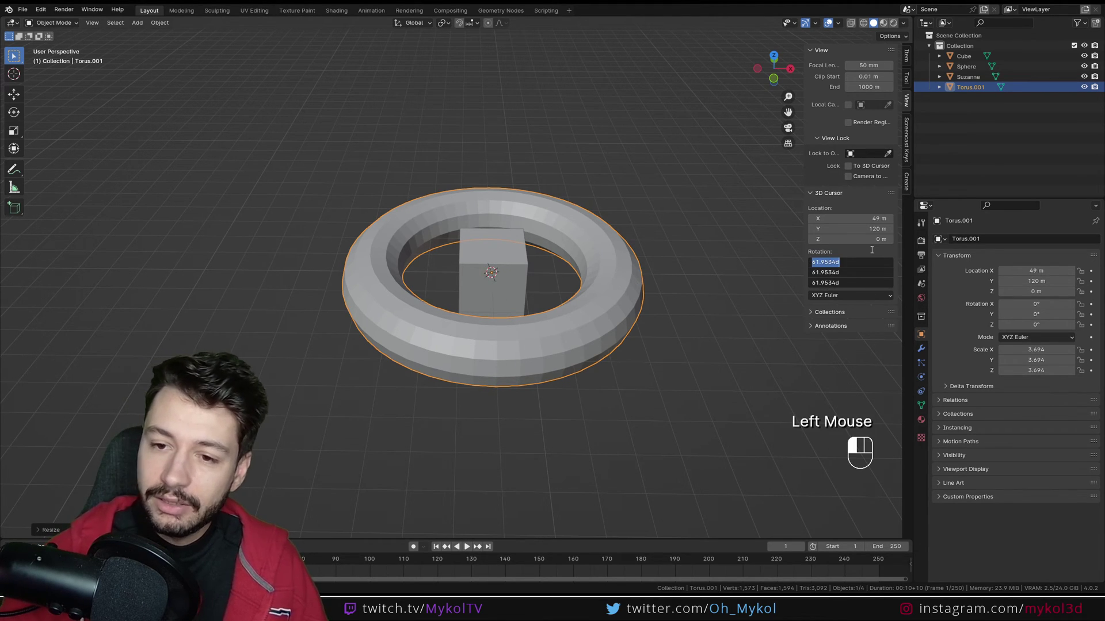
pyautogui.write('0')
pyautogui.press('Return')
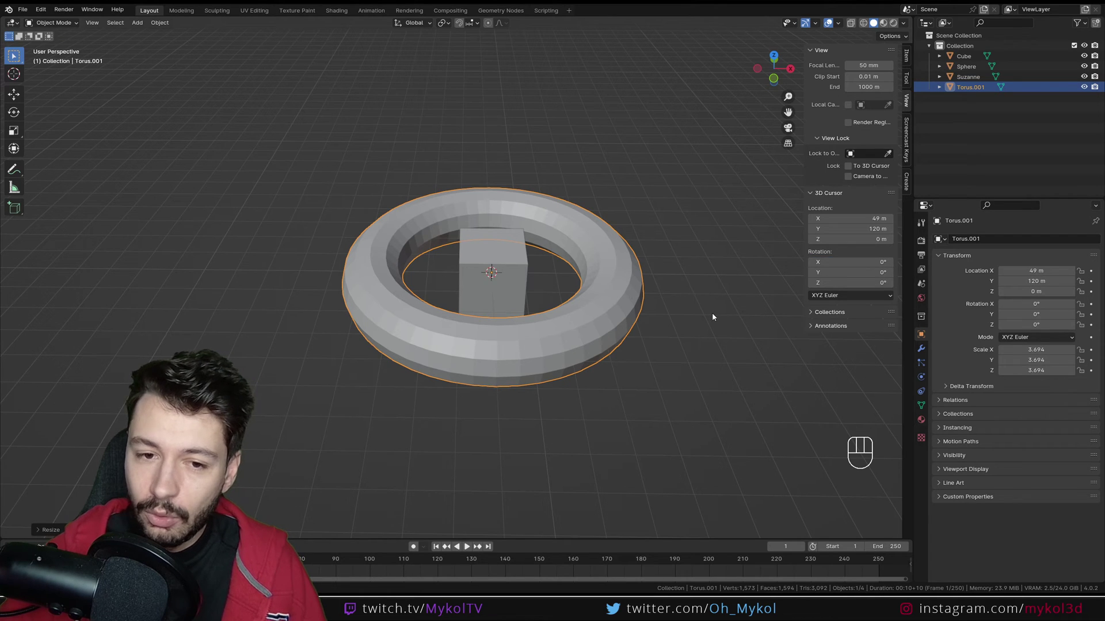
pyautogui.moveTo(712, 317); pyautogui.dragTo(623, 325, button='middle')
pyautogui.click(613, 323)
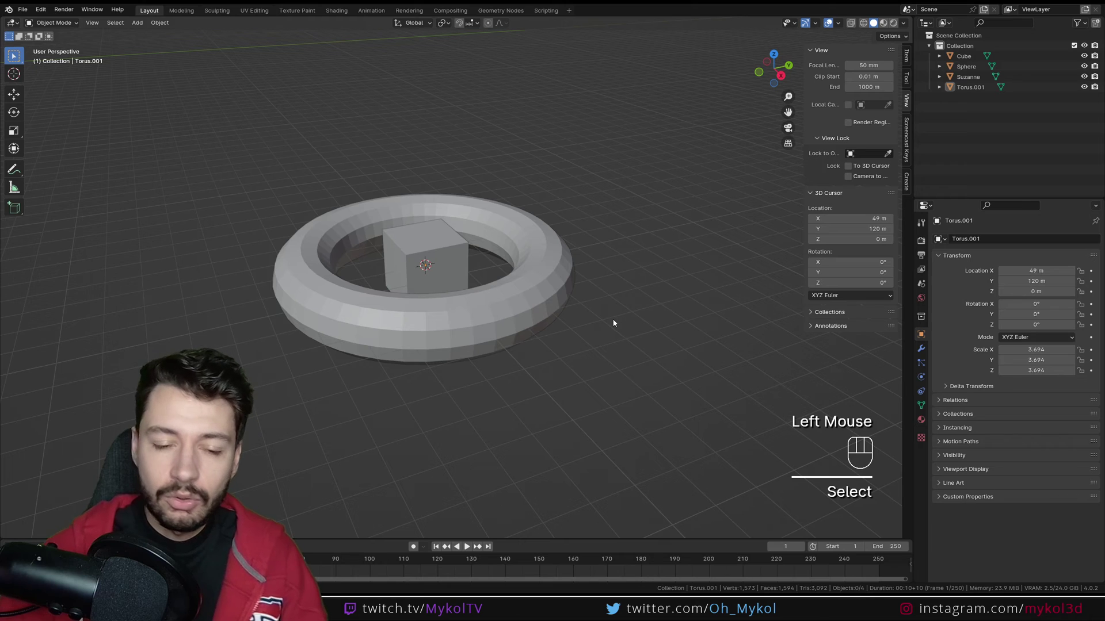
# - Box-select the cube and torus together, and clear the selection
pyautogui.scroll(-2, 439, 318)
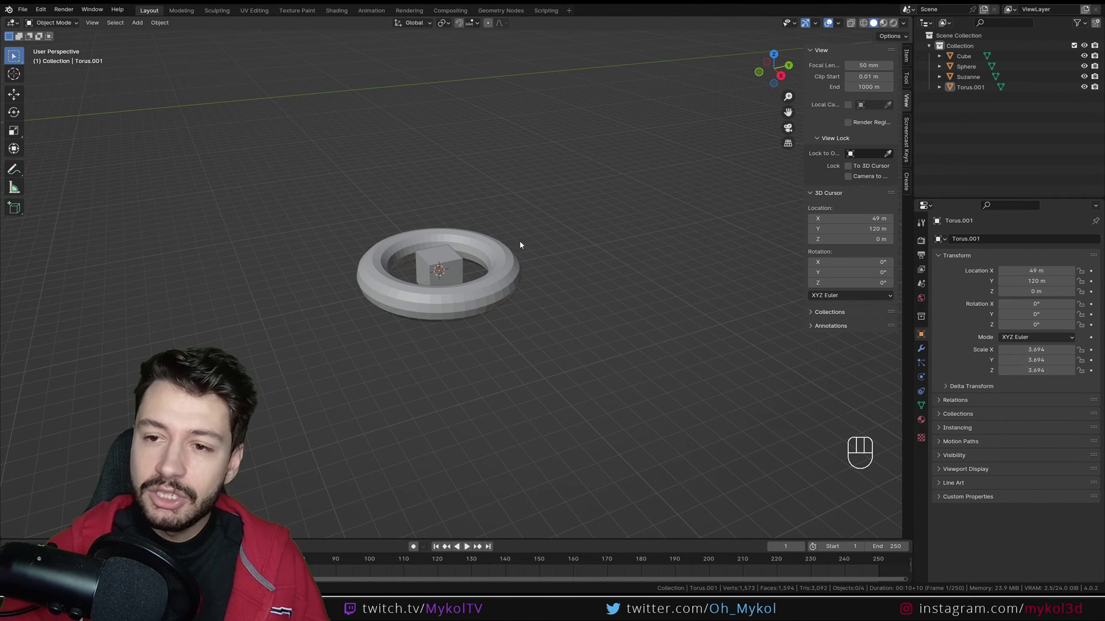
pyautogui.moveTo(337, 204); pyautogui.dragTo(547, 338)
pyautogui.scroll(-2, 429, 303)
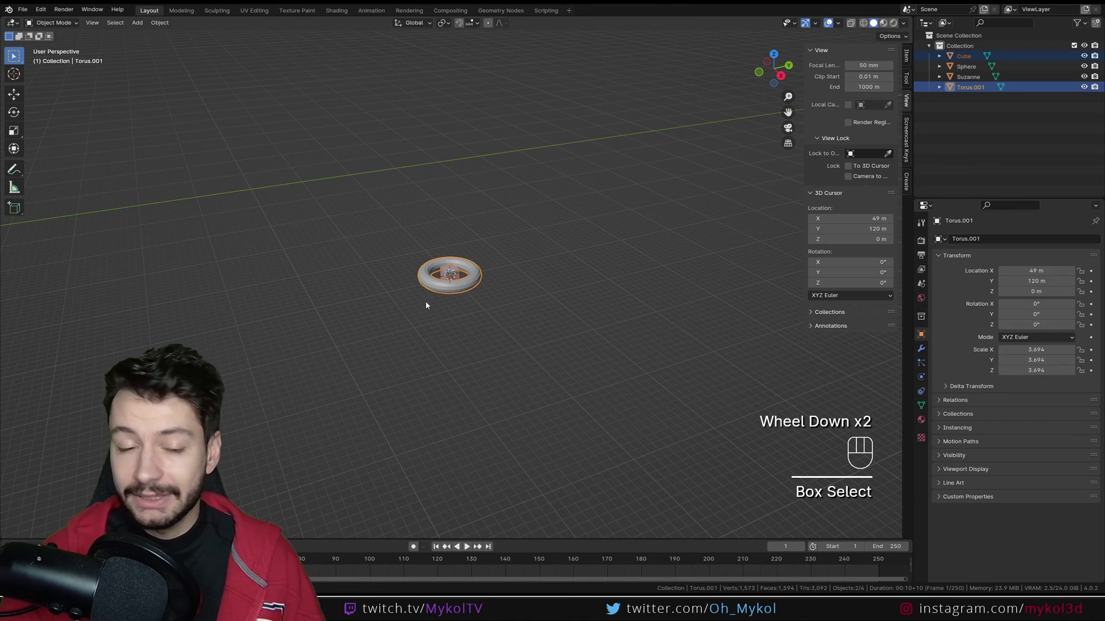
pyautogui.click(482, 271)
pyautogui.scroll(2, 461, 291)
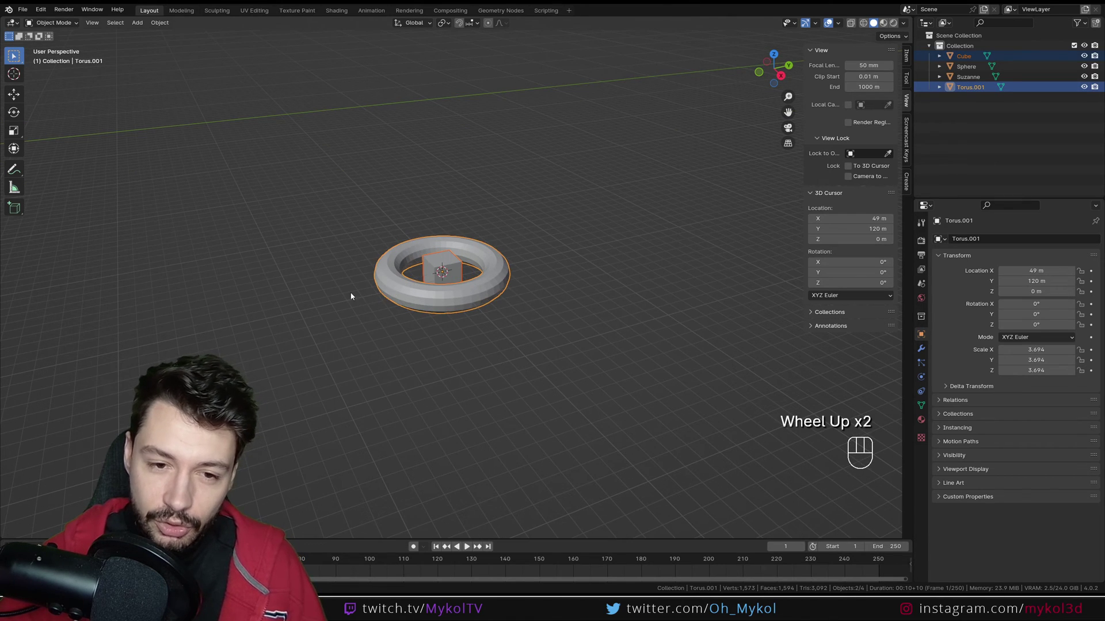
pyautogui.click(313, 299)
# - Select the sphere near the world origin
pyautogui.keyDown('shift'); pyautogui.moveTo(288, 299); pyautogui.dragTo(498, 299, button='middle'); pyautogui.keyUp('shift')
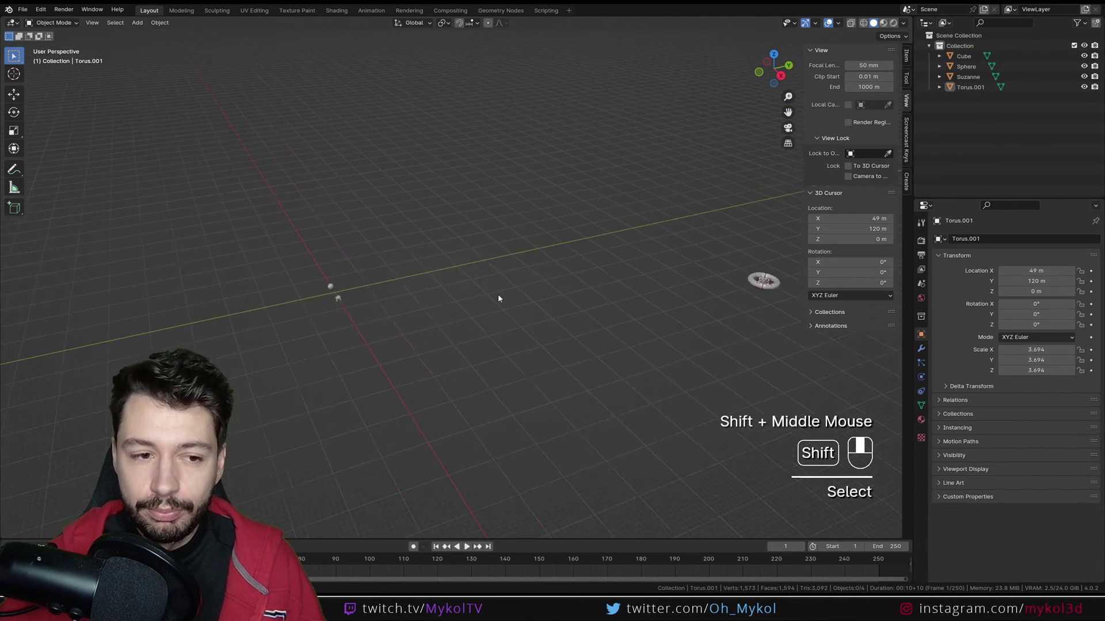
pyautogui.scroll(2, 266, 308)
pyautogui.keyDown('shift'); pyautogui.moveTo(266, 309); pyautogui.dragTo(395, 316, button='middle'); pyautogui.keyUp('shift')
pyautogui.scroll(2, 395, 300)
pyautogui.click(396, 300)
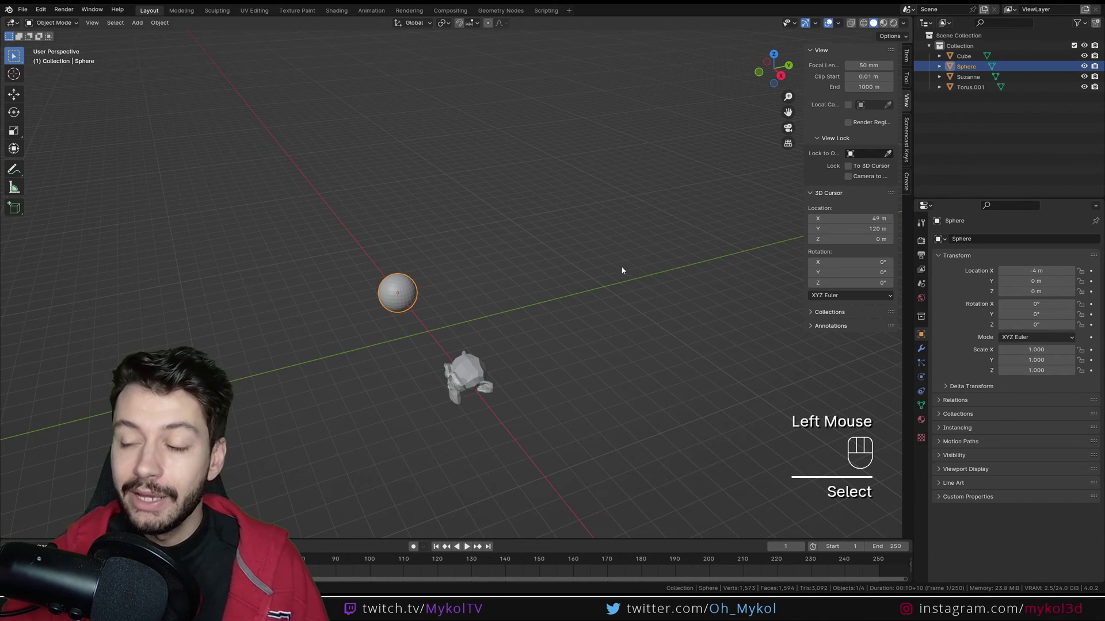
# - Snap the 3D cursor to the world origin and examine its position between the sphere and the monkey head
pyautogui.scroll(-3, 460, 297)
pyautogui.keyDown('shift'); pyautogui.moveTo(658, 289); pyautogui.dragTo(286, 301, button='middle'); pyautogui.keyUp('shift')
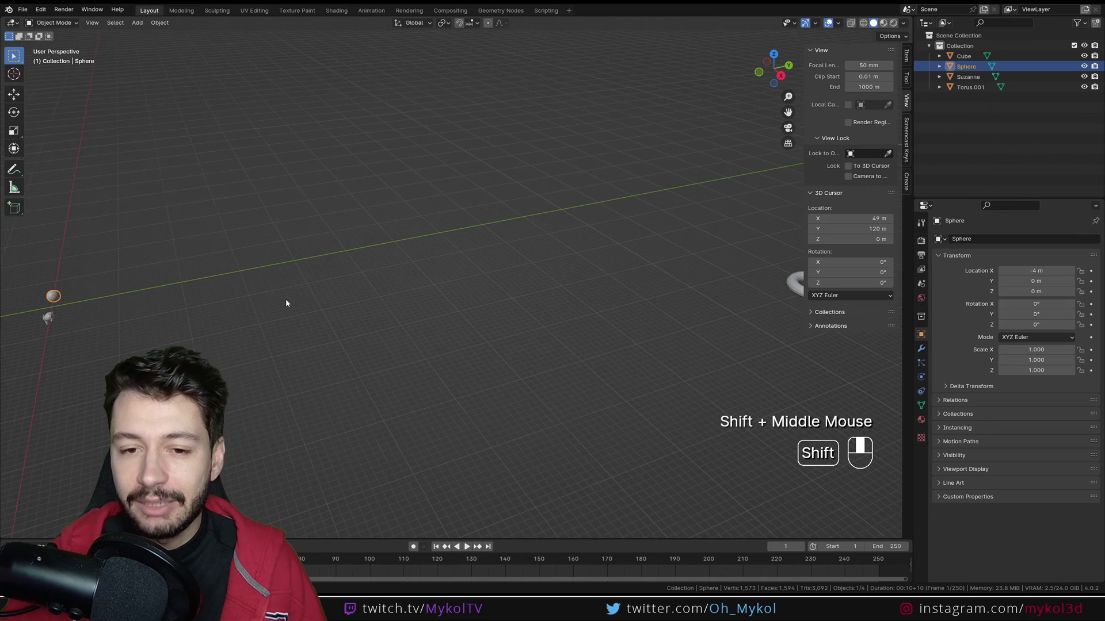
pyautogui.keyDown('shift'); pyautogui.moveTo(369, 296); pyautogui.dragTo(456, 305, button='middle'); pyautogui.keyUp('shift')
pyautogui.hotkey('shift', 's')
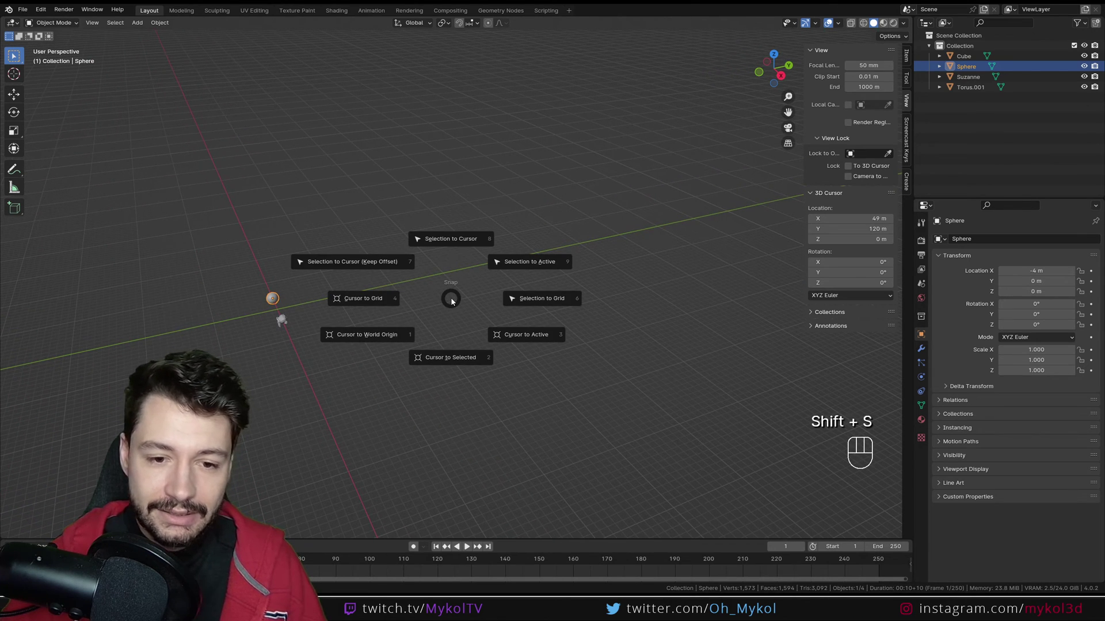
pyautogui.click(390, 340)
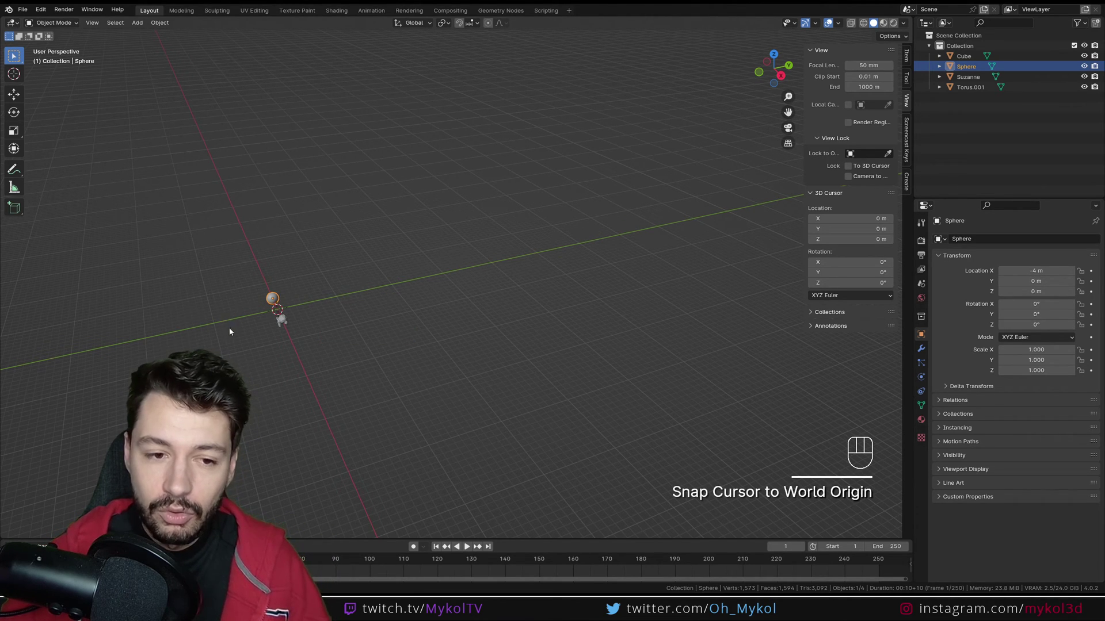
pyautogui.keyDown('shift'); pyautogui.moveTo(229, 326); pyautogui.dragTo(582, 300, button='middle'); pyautogui.keyUp('shift')
pyautogui.scroll(2, 582, 300)
pyautogui.keyDown('shift'); pyautogui.moveTo(652, 318); pyautogui.dragTo(518, 302, button='middle'); pyautogui.keyUp('shift')
pyautogui.scroll(2, 517, 302)
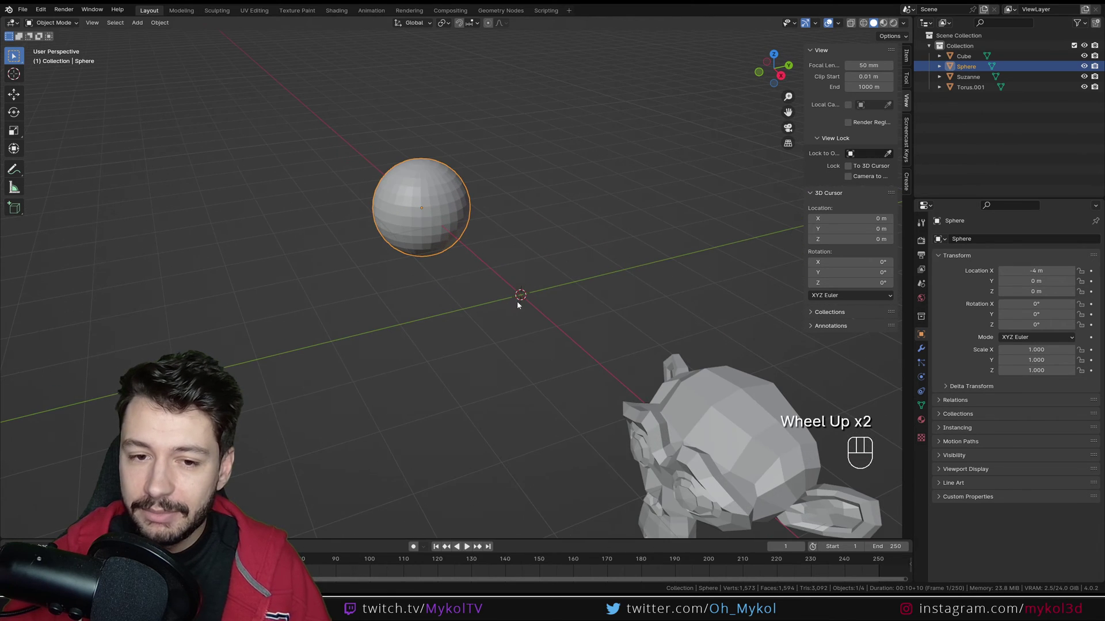
pyautogui.hotkey('shift', 's')
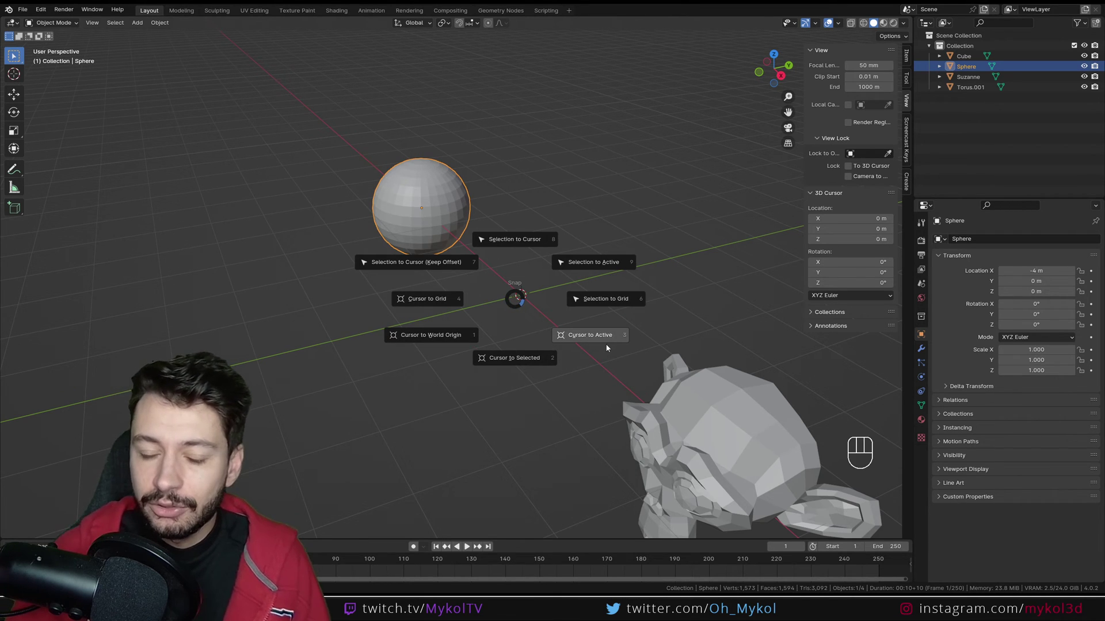
pyautogui.press('Escape')
pyautogui.scroll(-3, 595, 340)
pyautogui.scroll(3, 543, 316)
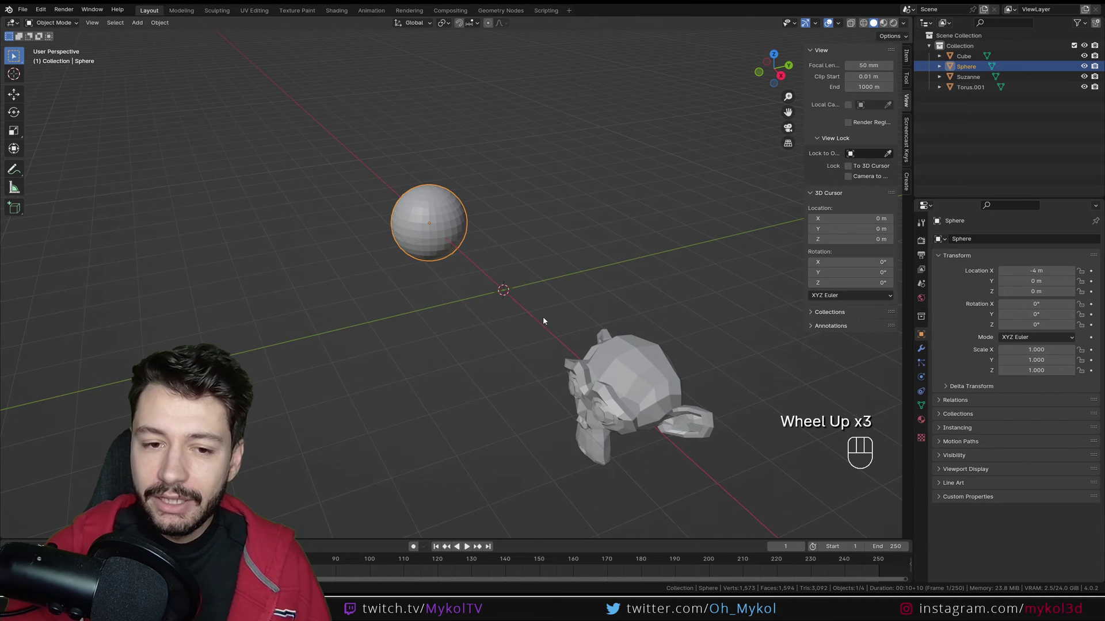
# - Add a plane at the world origin and move it along the Y axis to 5 m
pyautogui.moveTo(543, 316); pyautogui.dragTo(547, 311, button='middle')
pyautogui.hotkey('shift', 'a')
pyautogui.moveTo(547, 311)
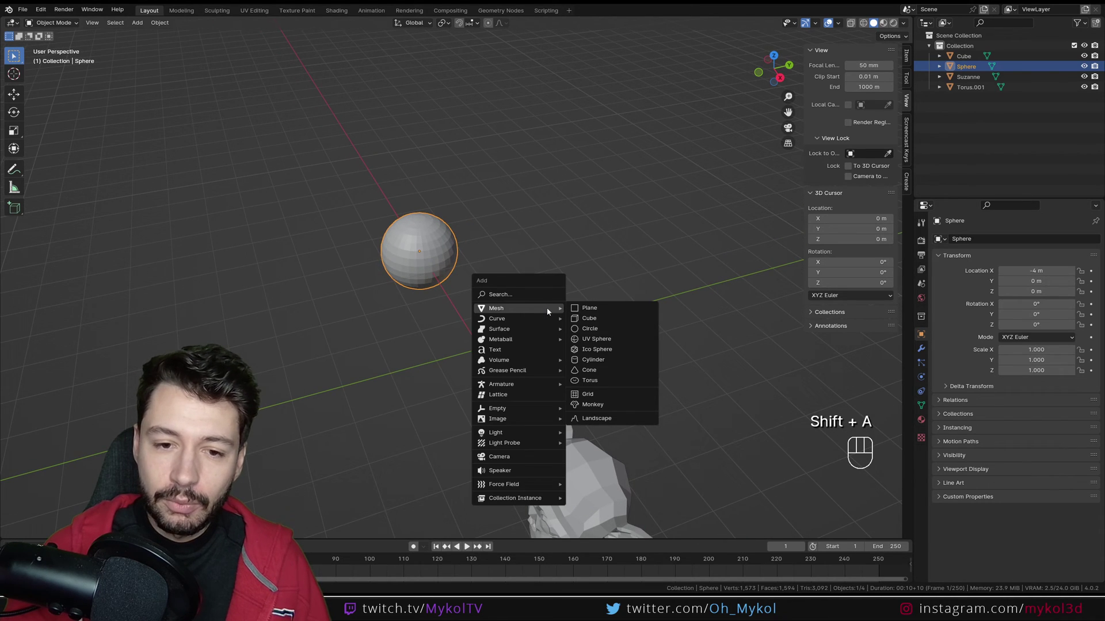
pyautogui.click(619, 312)
pyautogui.press('g')
pyautogui.click(714, 282)
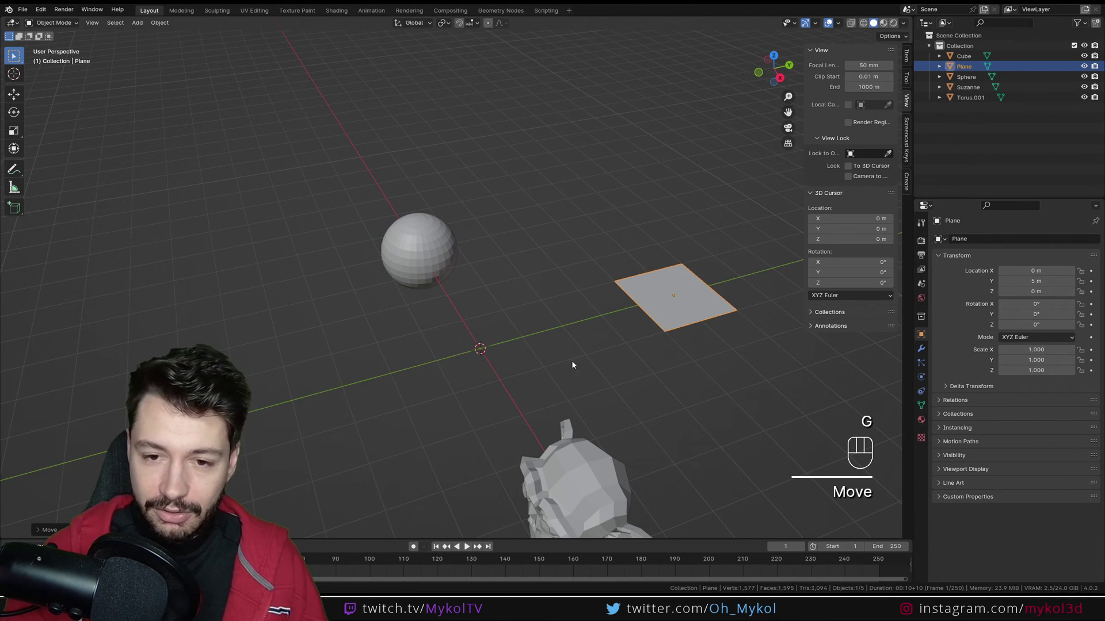
# - Select the sphere and the plane together and snap the 3D cursor to the middle of the selection
pyautogui.click(413, 244)
pyautogui.keyDown('shift'); pyautogui.click(670, 298); pyautogui.keyUp('shift')
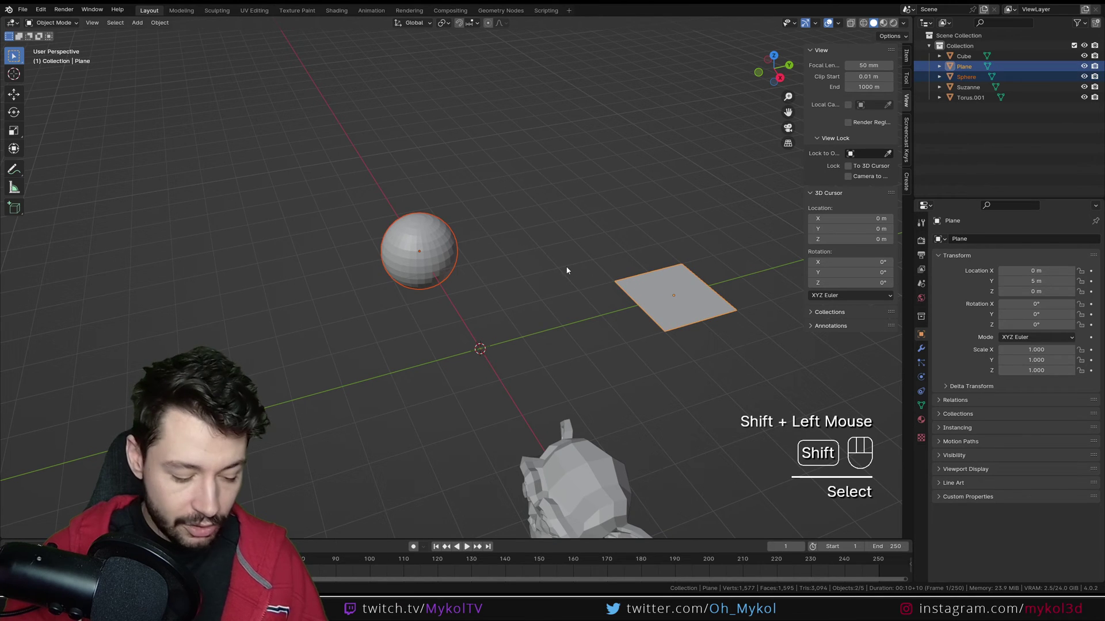
pyautogui.hotkey('shift', 's')
pyautogui.click(567, 328)
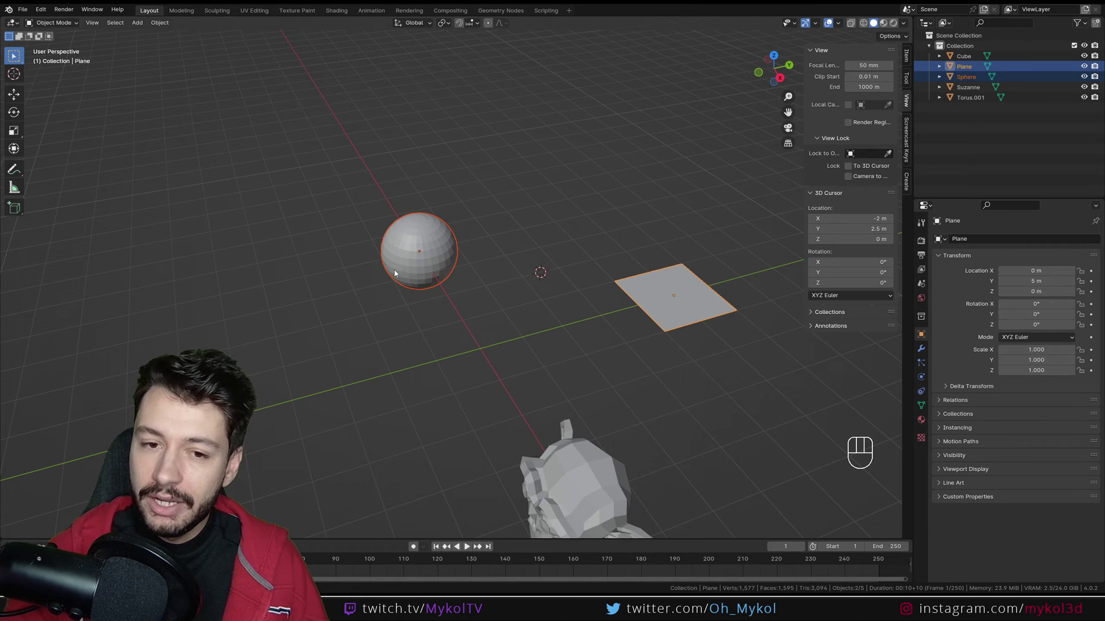
# - Add the monkey head to the selection, snap the 3D cursor to the middle of all three objects and inspect its position
pyautogui.keyDown('shift'); pyautogui.click(578, 455); pyautogui.keyUp('shift')
pyautogui.hotkey('shift', 's')
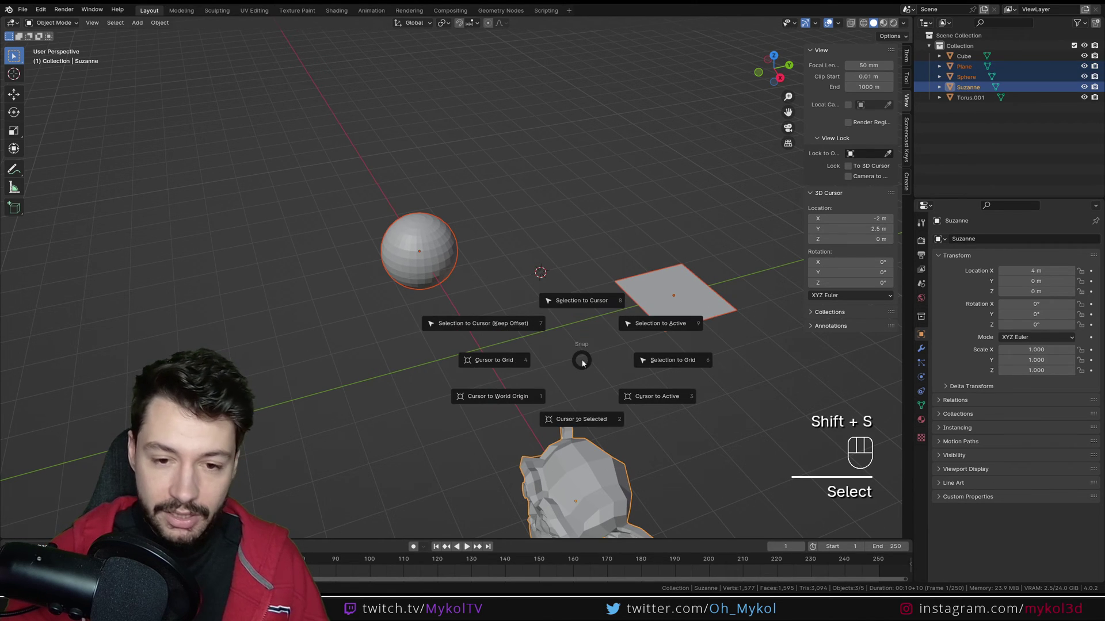
pyautogui.click(581, 419)
pyautogui.moveTo(586, 421); pyautogui.dragTo(543, 348, button='middle')
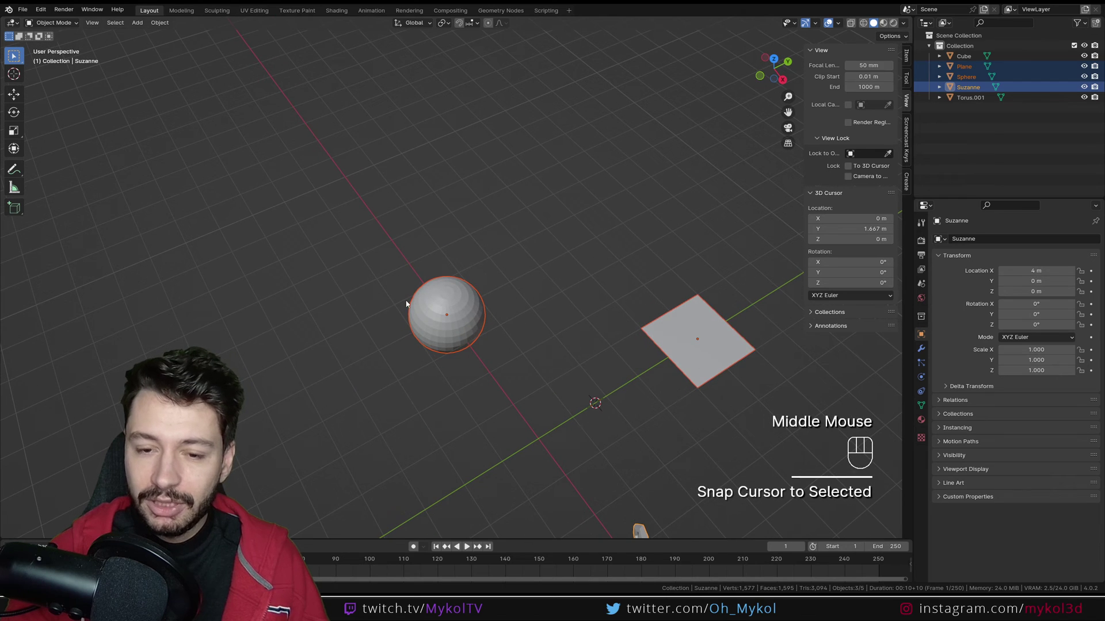
pyautogui.scroll(-2, 592, 409)
pyautogui.keyDown('shift'); pyautogui.moveTo(575, 417); pyautogui.dragTo(501, 317, button='middle'); pyautogui.keyUp('shift')
pyautogui.scroll(2, 467, 384)
pyautogui.moveTo(468, 385); pyautogui.dragTo(487, 366, button='middle')
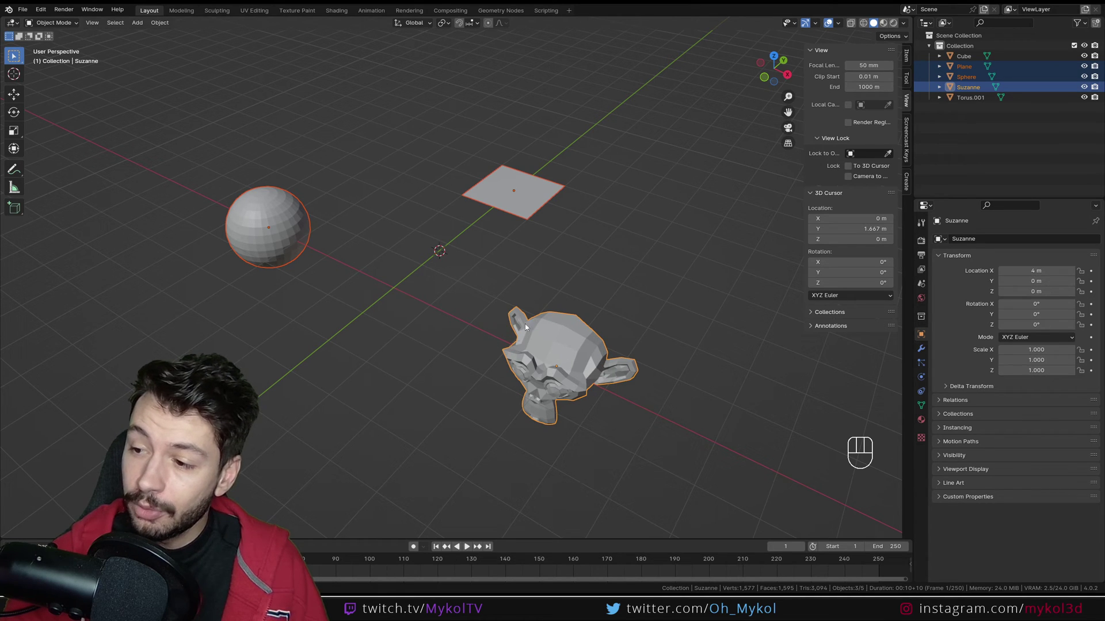
# - Make the plane, the sphere and the monkey head active in turn while all three stay selected
pyautogui.keyDown('shift'); pyautogui.click(525, 189); pyautogui.keyUp('shift')
pyautogui.keyDown('shift'); pyautogui.click(272, 214); pyautogui.keyUp('shift')
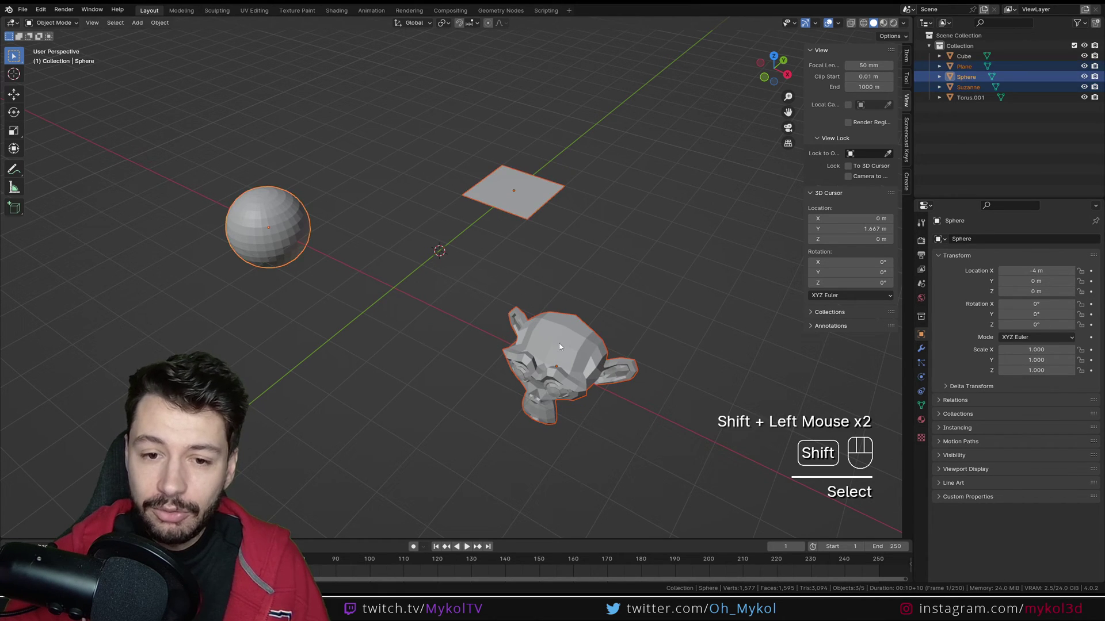
pyautogui.keyDown('shift'); pyautogui.click(559, 345); pyautogui.keyUp('shift')
pyautogui.keyDown('shift'); pyautogui.click(515, 207); pyautogui.keyUp('shift')
pyautogui.keyDown('shift'); pyautogui.click(289, 217); pyautogui.keyUp('shift')
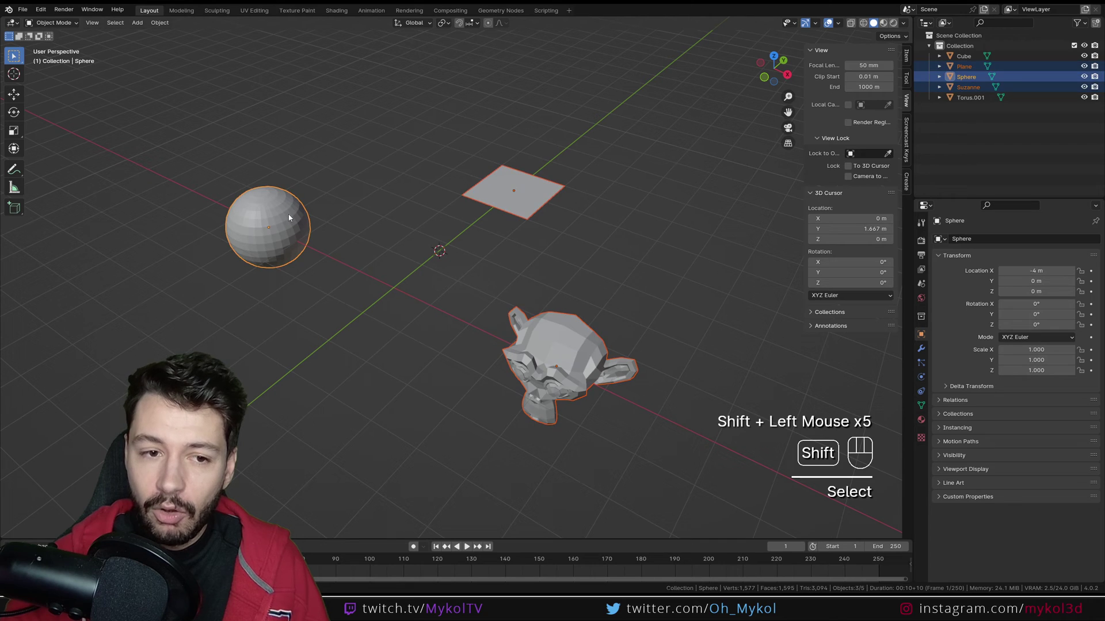
pyautogui.keyDown('shift'); pyautogui.click(535, 347); pyautogui.keyUp('shift')
# - Select the monkey head, plane and sphere one by one and with a box selection, and clear the selection
pyautogui.click(622, 271)
pyautogui.click(582, 348)
pyautogui.keyDown('shift'); pyautogui.click(523, 195); pyautogui.keyUp('shift')
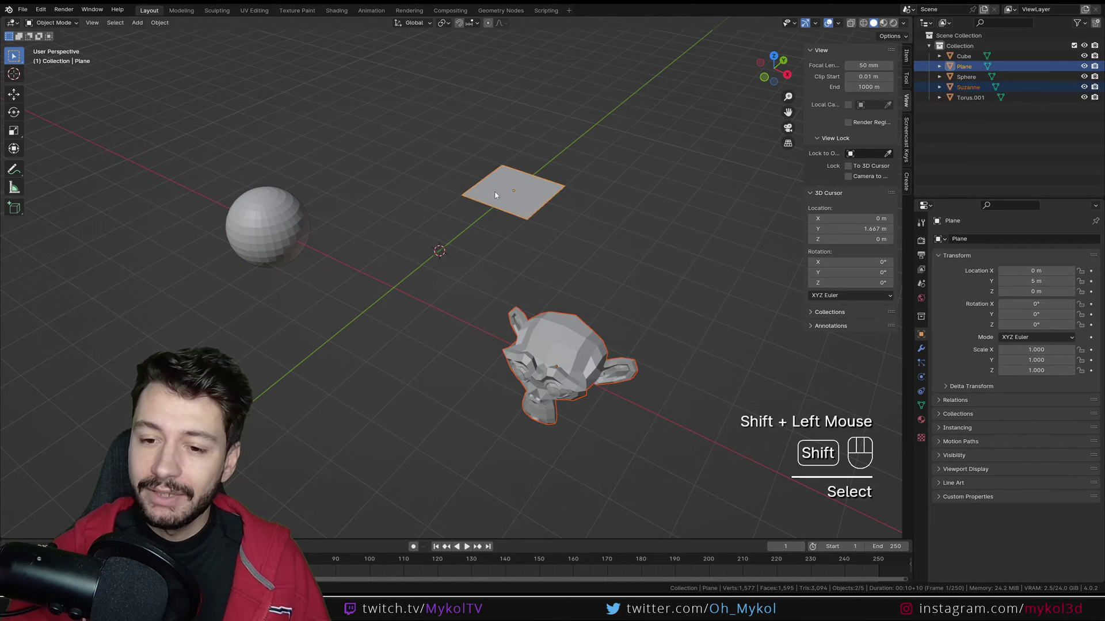
pyautogui.keyDown('shift'); pyautogui.click(232, 215); pyautogui.keyUp('shift')
pyautogui.keyDown('shift'); pyautogui.click(566, 357); pyautogui.keyUp('shift')
pyautogui.moveTo(695, 497); pyautogui.dragTo(256, 149)
pyautogui.click(339, 132)
# - Select the sphere, plane and monkey head together and cycle the active object through them, ending on the monkey head
pyautogui.keyDown('shift'); pyautogui.click(243, 218); pyautogui.keyUp('shift')
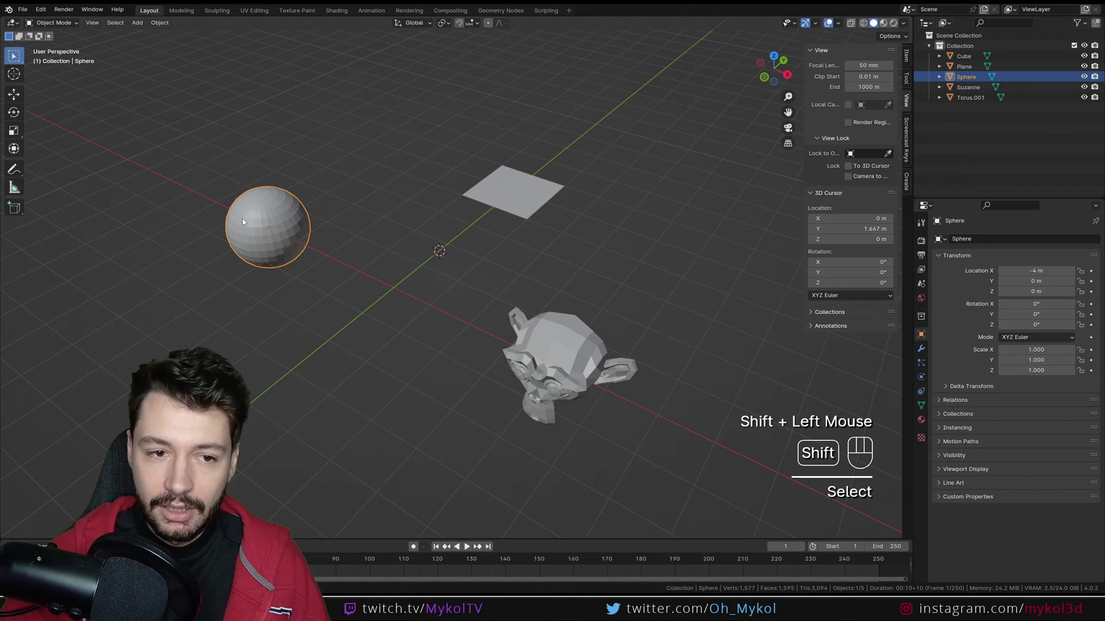
pyautogui.keyDown('shift'); pyautogui.click(518, 190); pyautogui.keyUp('shift')
pyautogui.keyDown('shift'); pyautogui.click(538, 374); pyautogui.keyUp('shift')
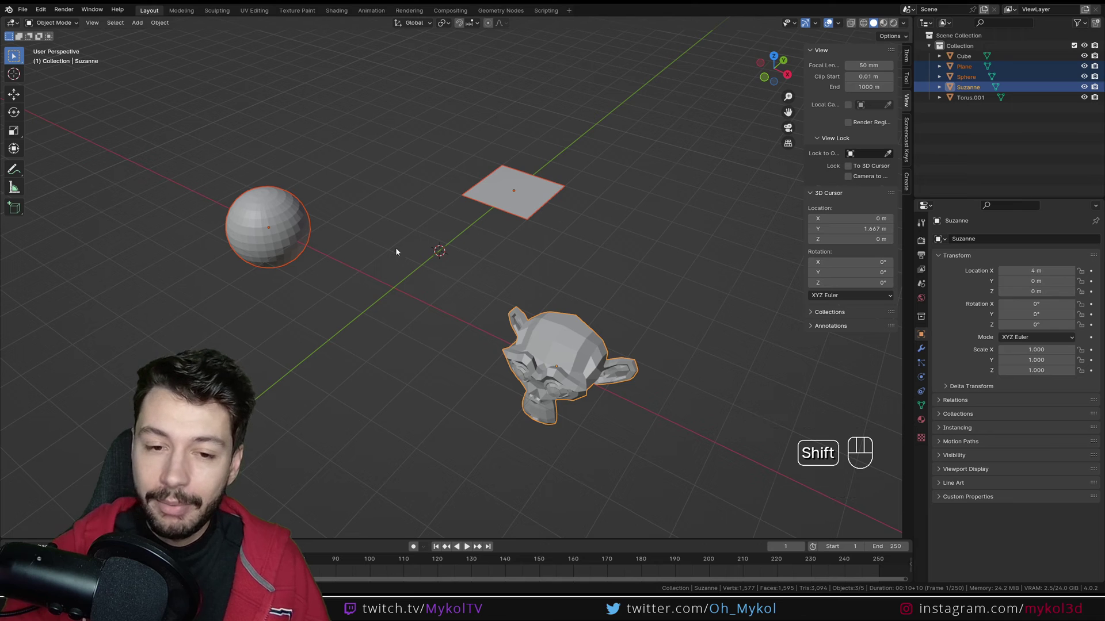
pyautogui.keyDown('shift'); pyautogui.click(264, 220); pyautogui.keyUp('shift')
pyautogui.keyDown('shift'); pyautogui.click(513, 195); pyautogui.keyUp('shift')
pyautogui.keyDown('shift'); pyautogui.click(535, 352); pyautogui.keyUp('shift')
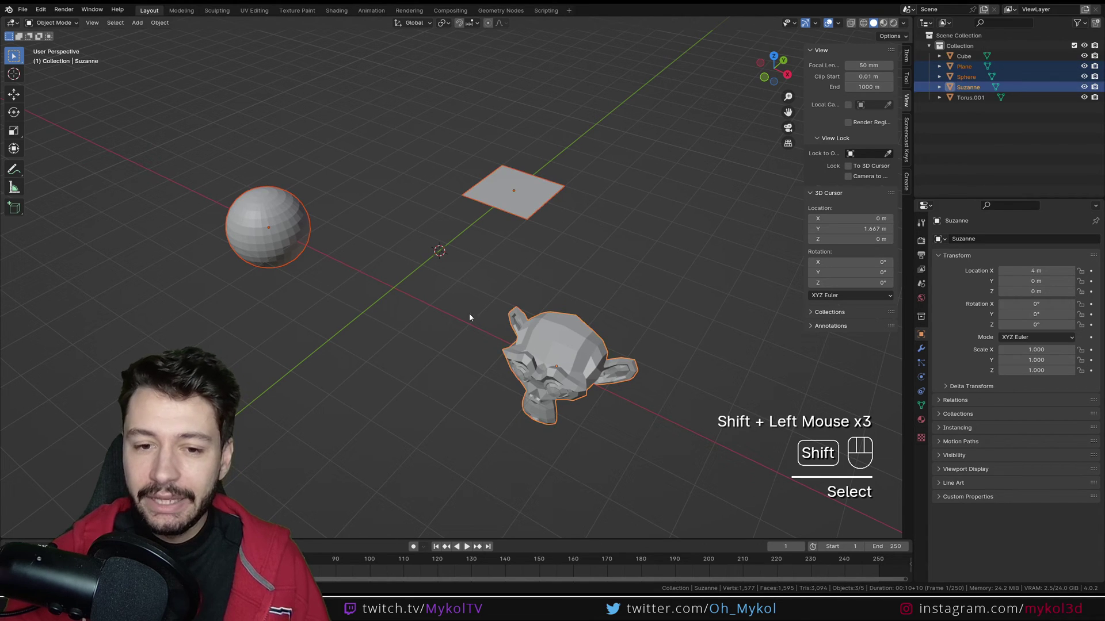
pyautogui.keyDown('shift'); pyautogui.click(269, 248); pyautogui.keyUp('shift')
pyautogui.keyDown('shift'); pyautogui.click(516, 201); pyautogui.keyUp('shift')
pyautogui.keyDown('shift'); pyautogui.click(551, 350); pyautogui.keyUp('shift')
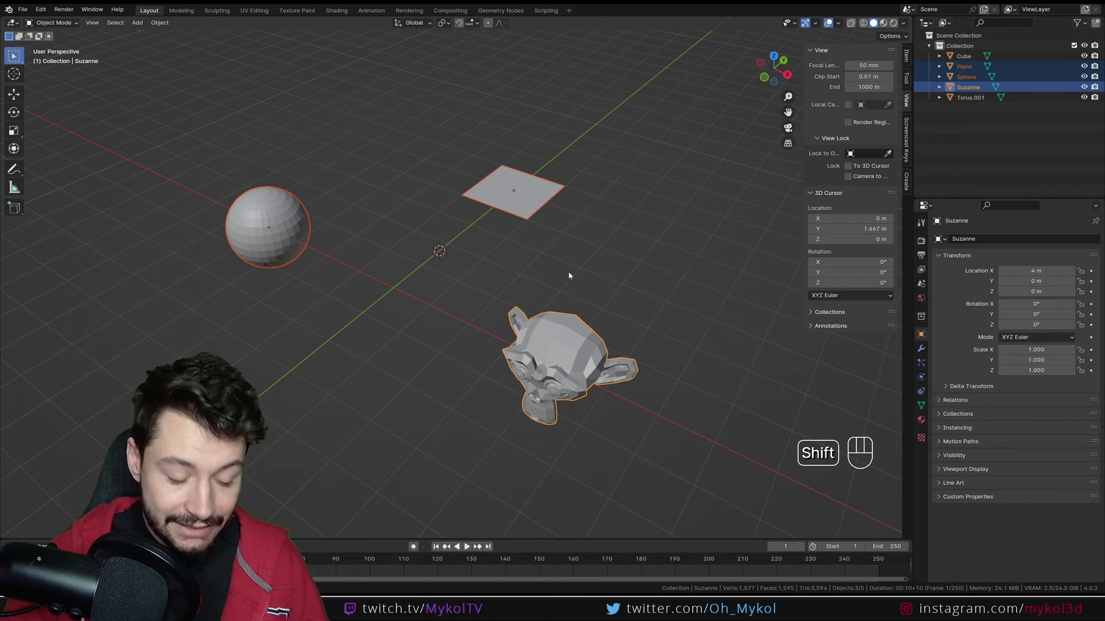
# - Snap the 3D cursor to the middle of the selection, and after that to the active monkey head
pyautogui.hotkey('shift', 's')
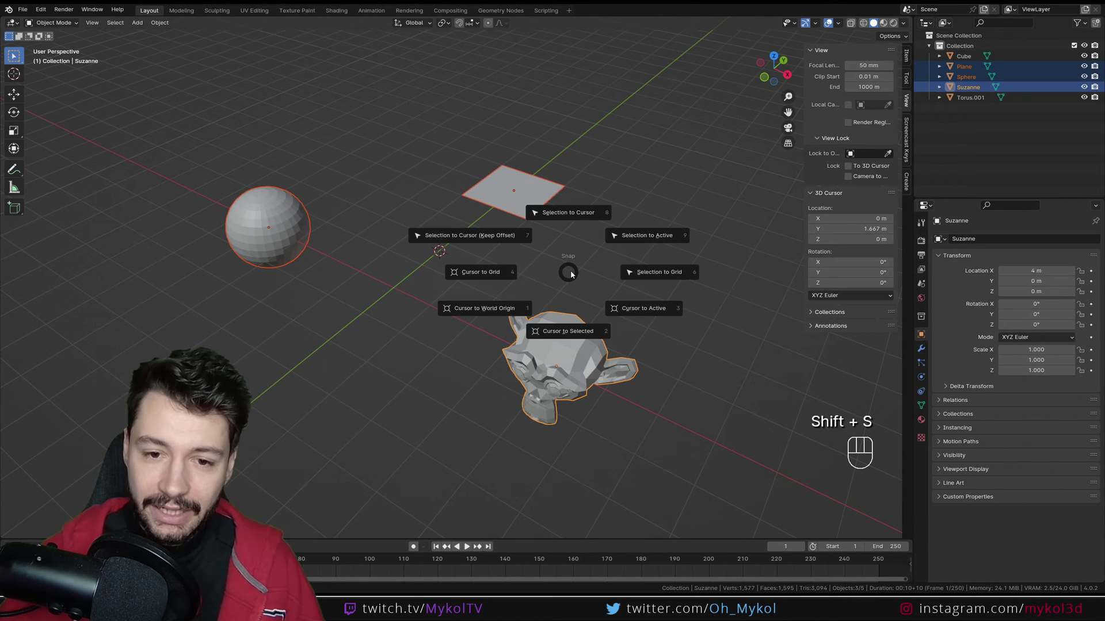
pyautogui.click(570, 332)
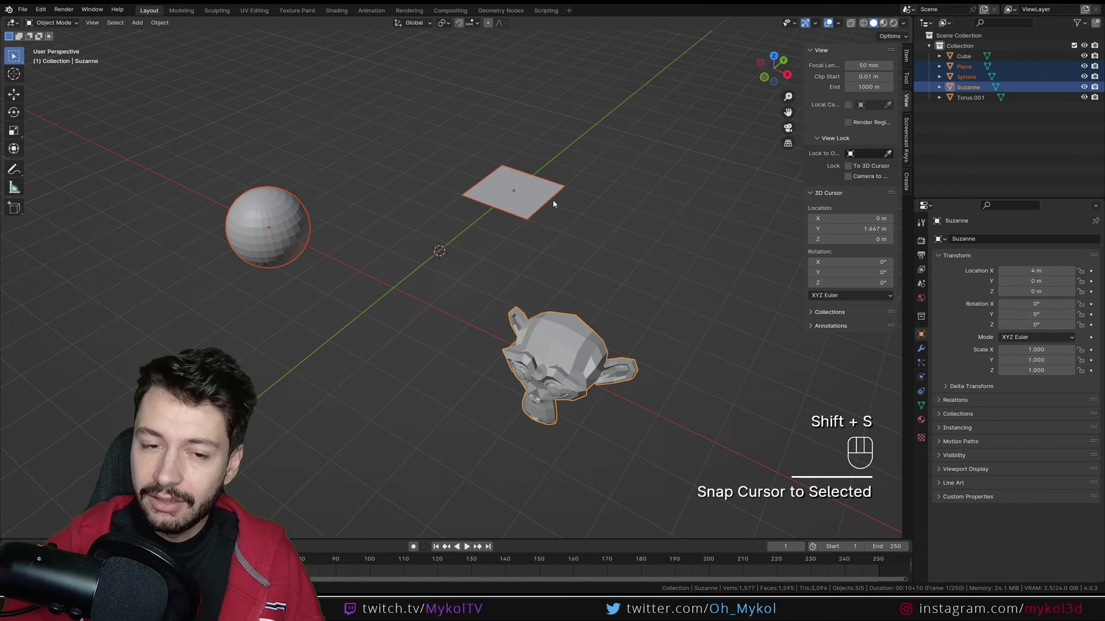
pyautogui.hotkey('shift', 's')
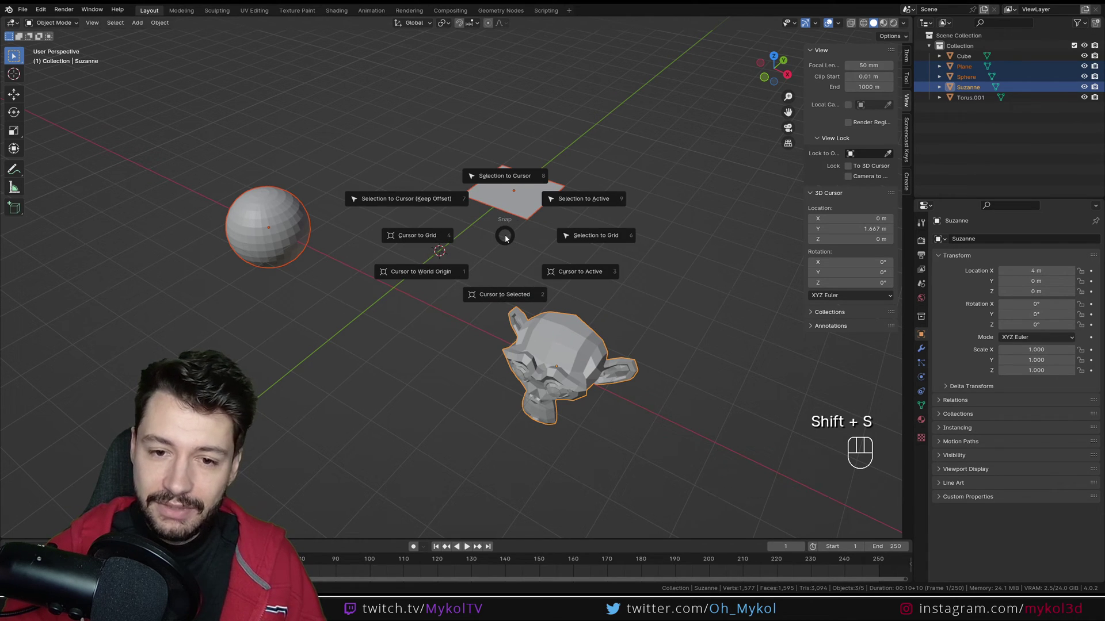
pyautogui.click(578, 273)
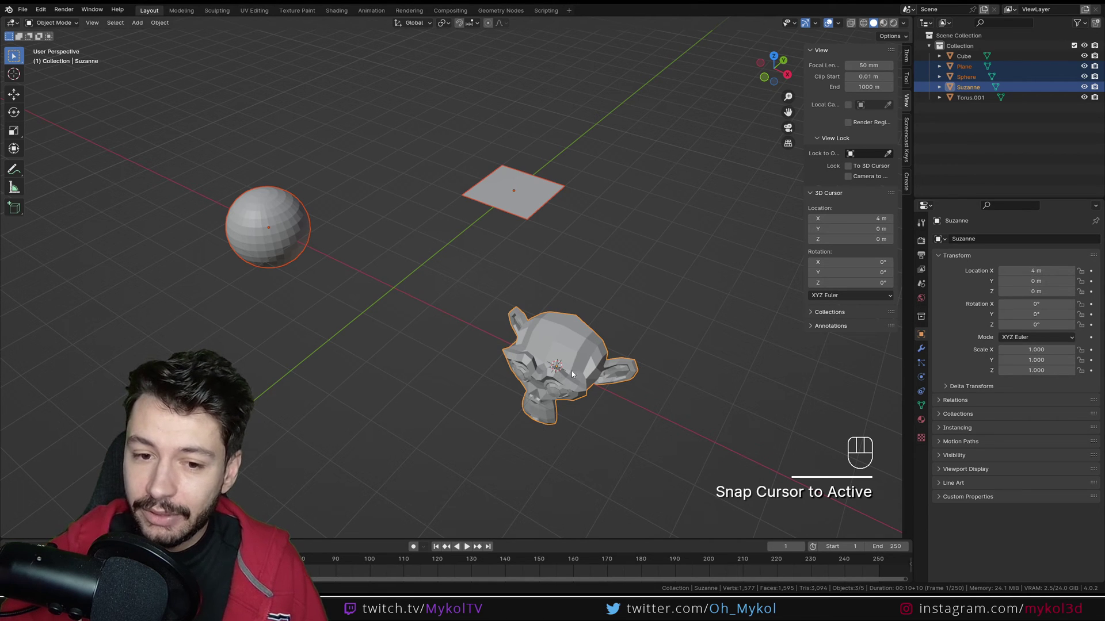
# - Select only the monkey head and move it along the X axis to 1 m
pyautogui.click(587, 370)
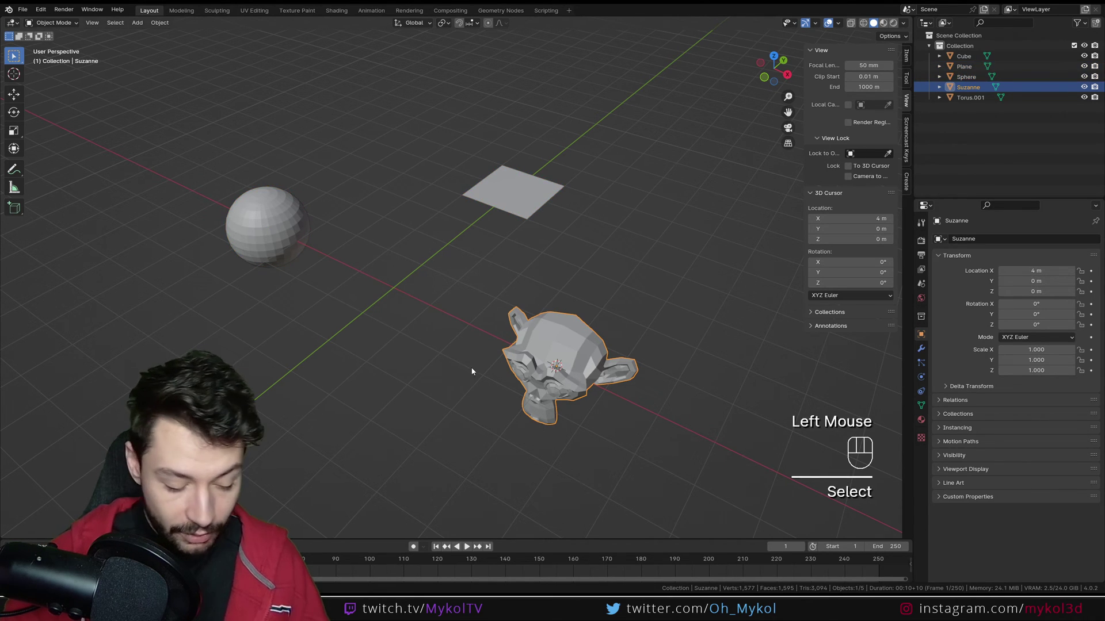
pyautogui.press('g')
pyautogui.keyDown('ctrl'); pyautogui.click(358, 332); pyautogui.keyUp('ctrl')
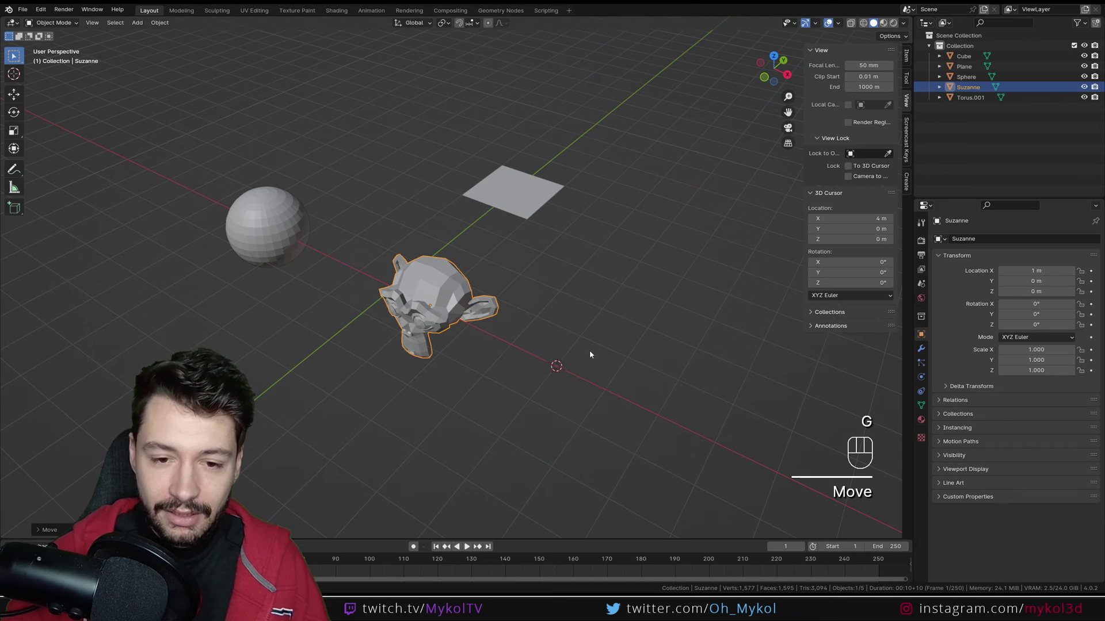
# - Snap the sphere to the 3D cursor and undo the move
pyautogui.click(292, 219)
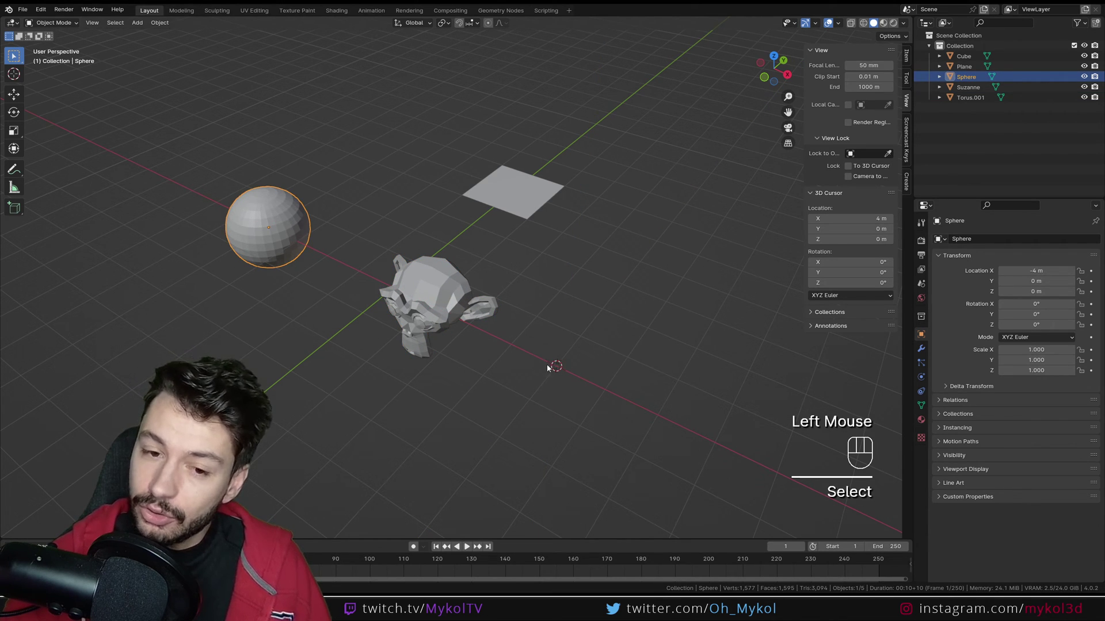
pyautogui.hotkey('shift', 's')
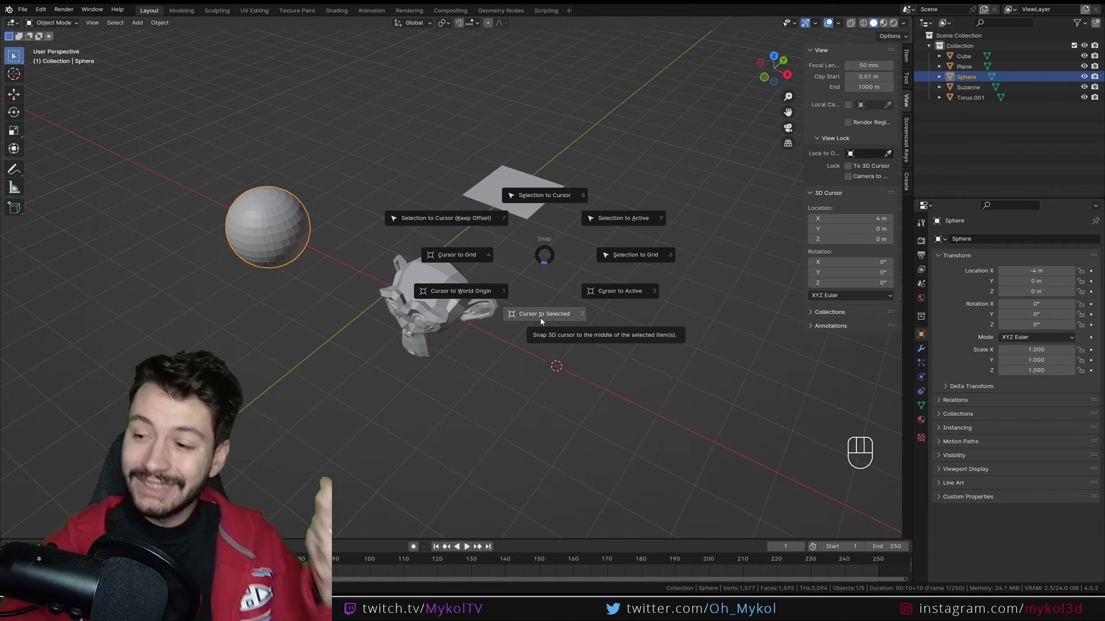
pyautogui.click(531, 199)
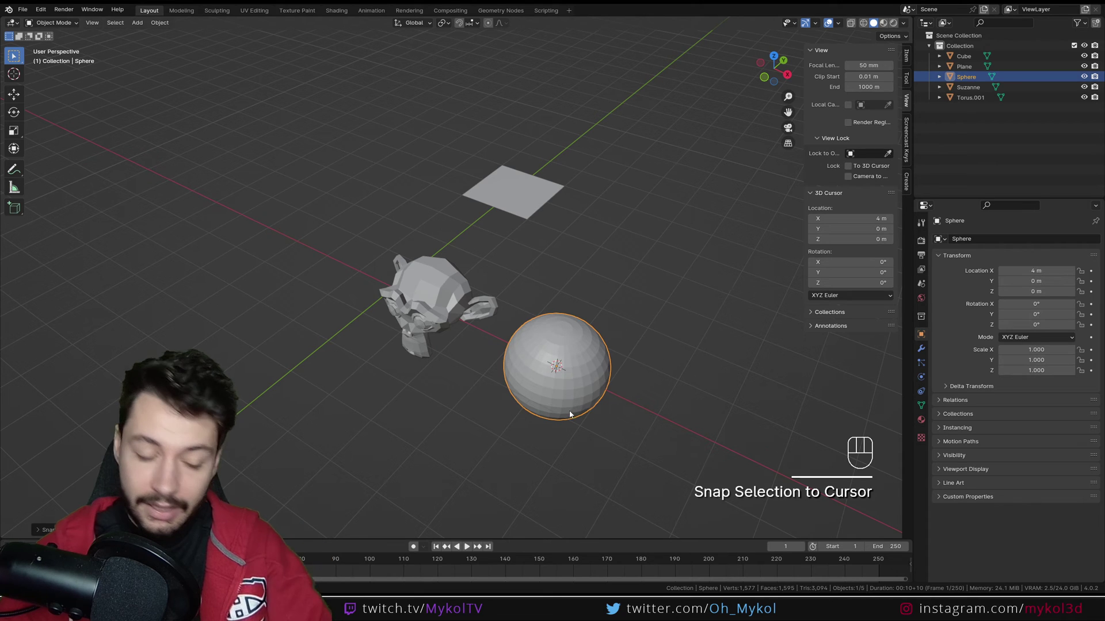
pyautogui.hotkey('ctrl', 'z')
# - Box-select the sphere, plane and monkey head, and snap them to the 3D cursor repeatedly, undoing each snap
pyautogui.moveTo(424, 374); pyautogui.dragTo(614, 387, button='middle')
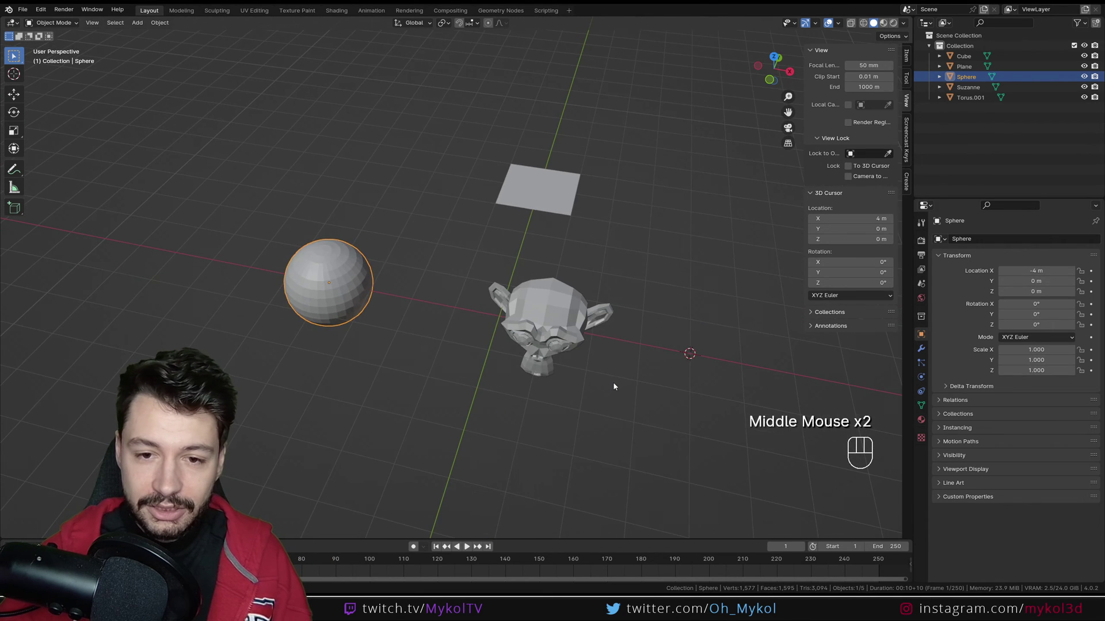
pyautogui.moveTo(614, 387); pyautogui.dragTo(333, 180)
pyautogui.hotkey('shift', 's')
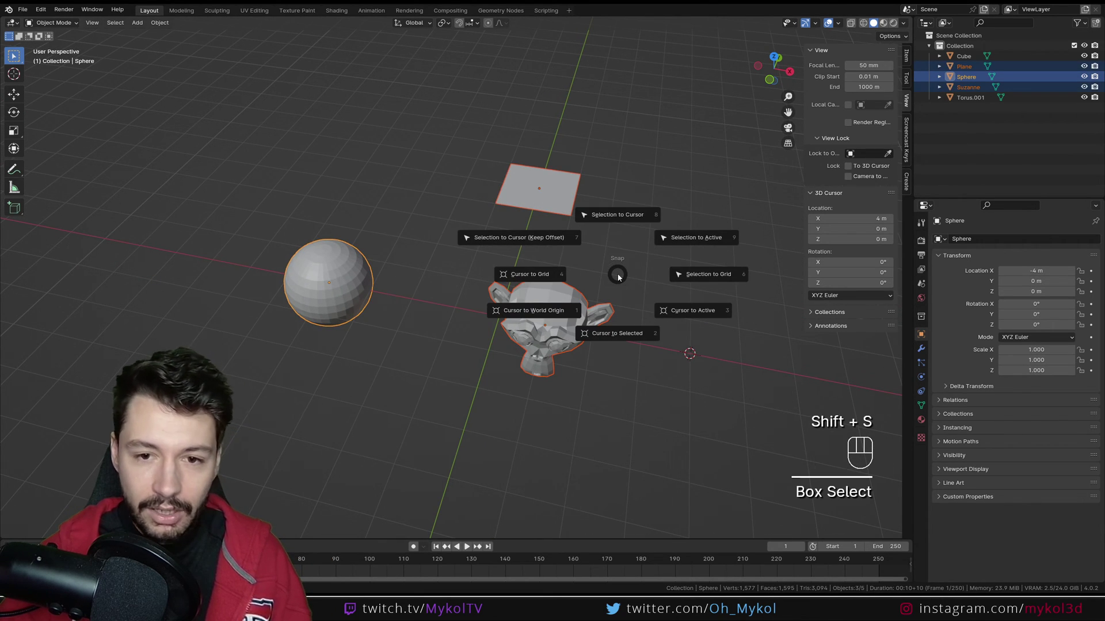
pyautogui.click(618, 219)
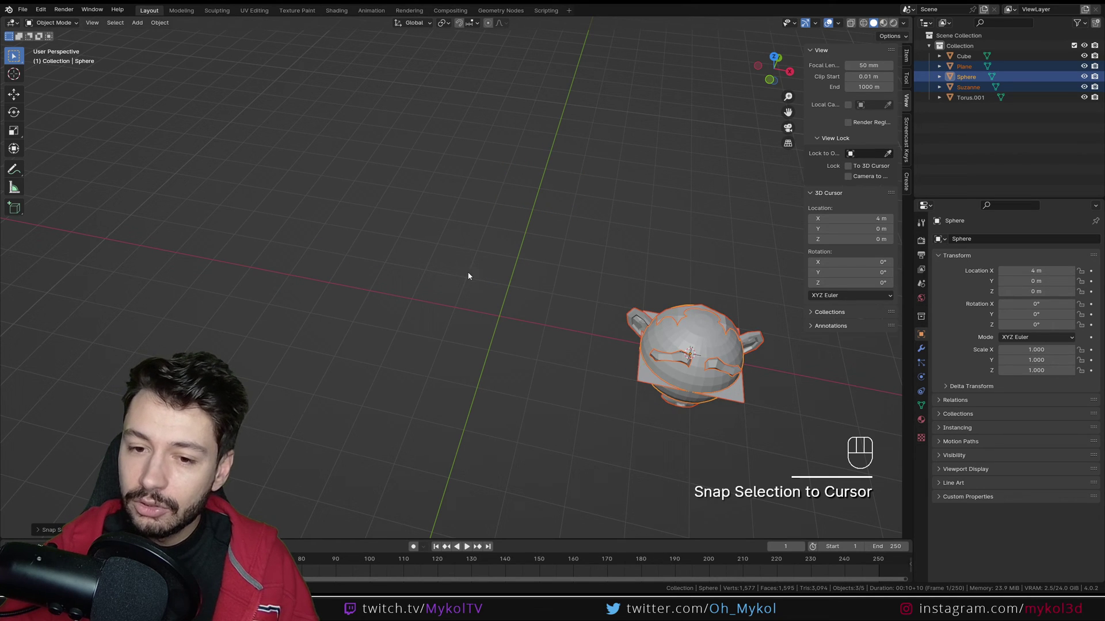
pyautogui.hotkey('ctrl', 'z')
pyautogui.hotkey('shift', 's')
pyautogui.hotkey('ctrl', 'z')
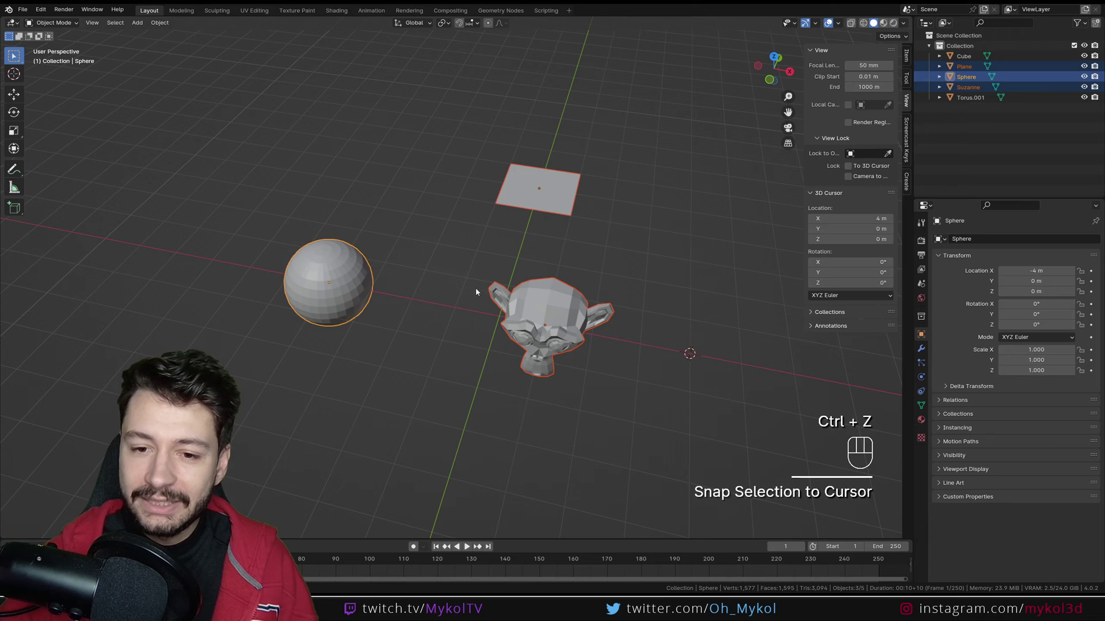
pyautogui.hotkey('shift', 's')
pyautogui.click(548, 263)
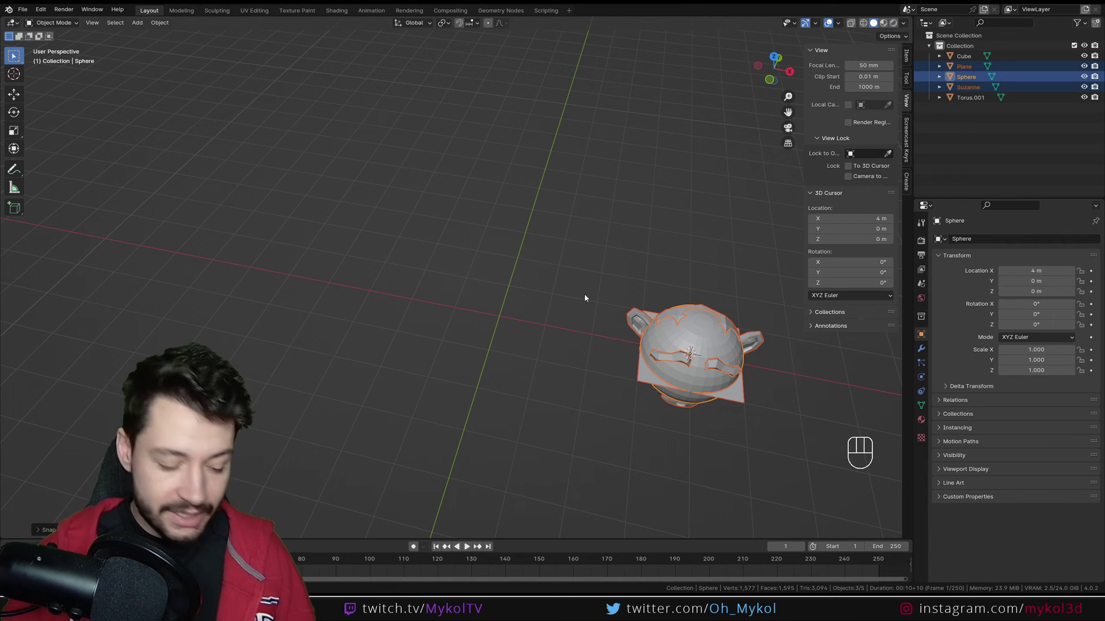
pyautogui.hotkey('ctrl', 'z')
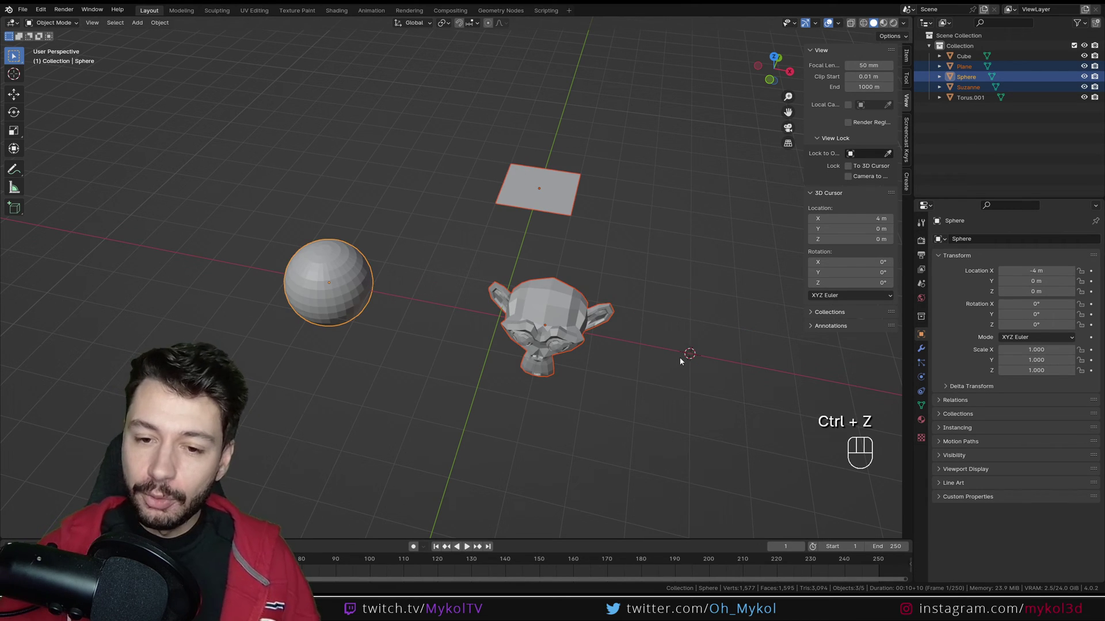
# - Box-select the three objects with the monkey head active, snap them to the 3D cursor and undo it
pyautogui.click(543, 304)
pyautogui.moveTo(632, 385); pyautogui.dragTo(291, 166)
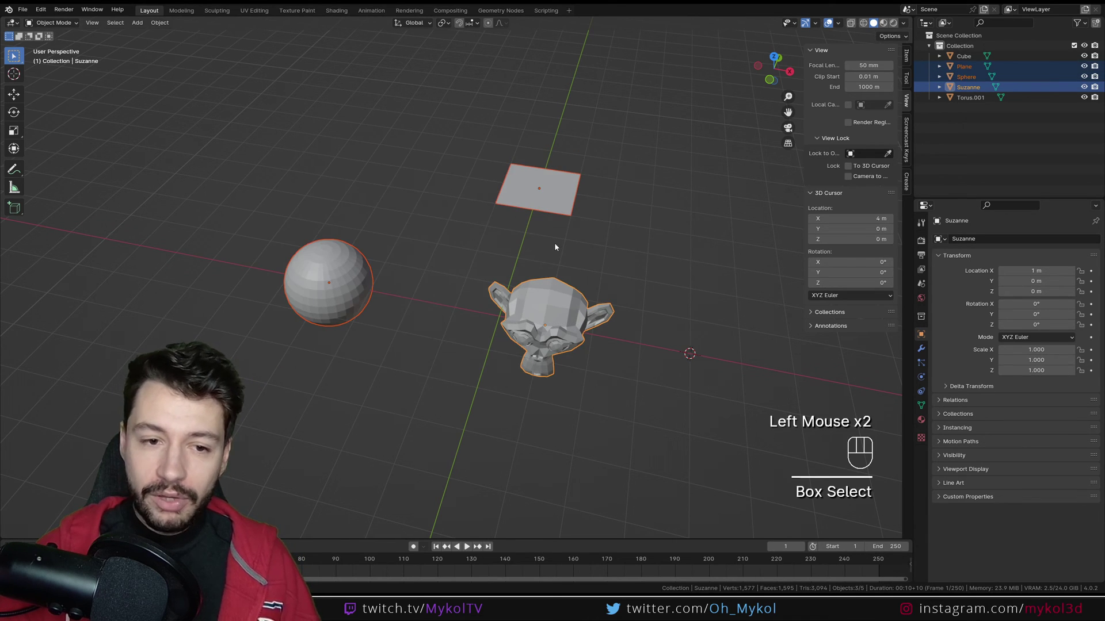
pyautogui.hotkey('shift', 's')
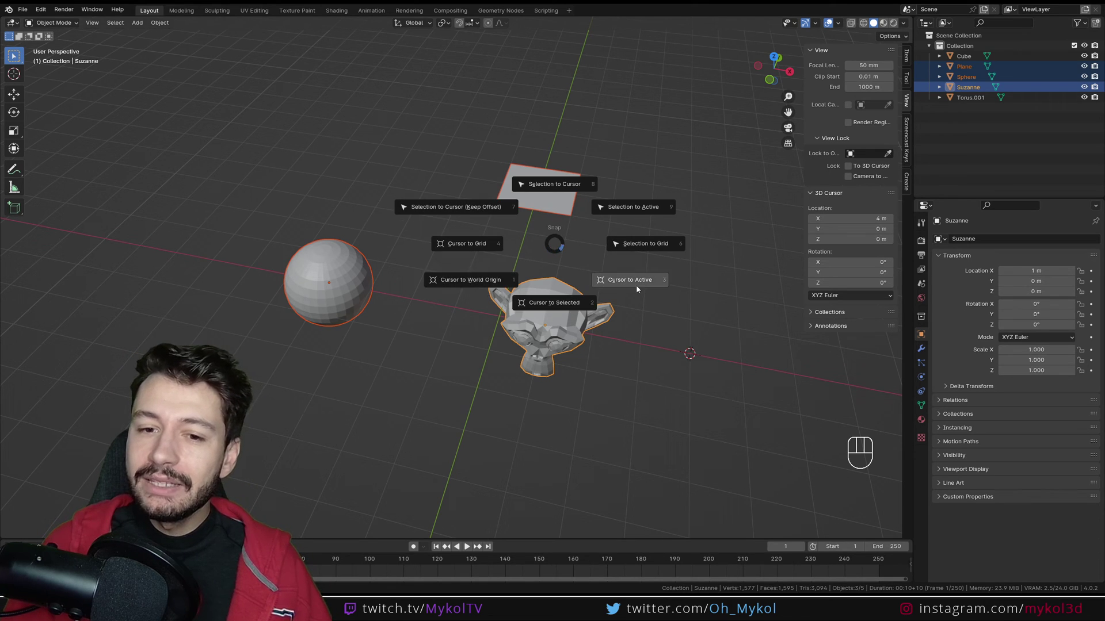
pyautogui.click(556, 190)
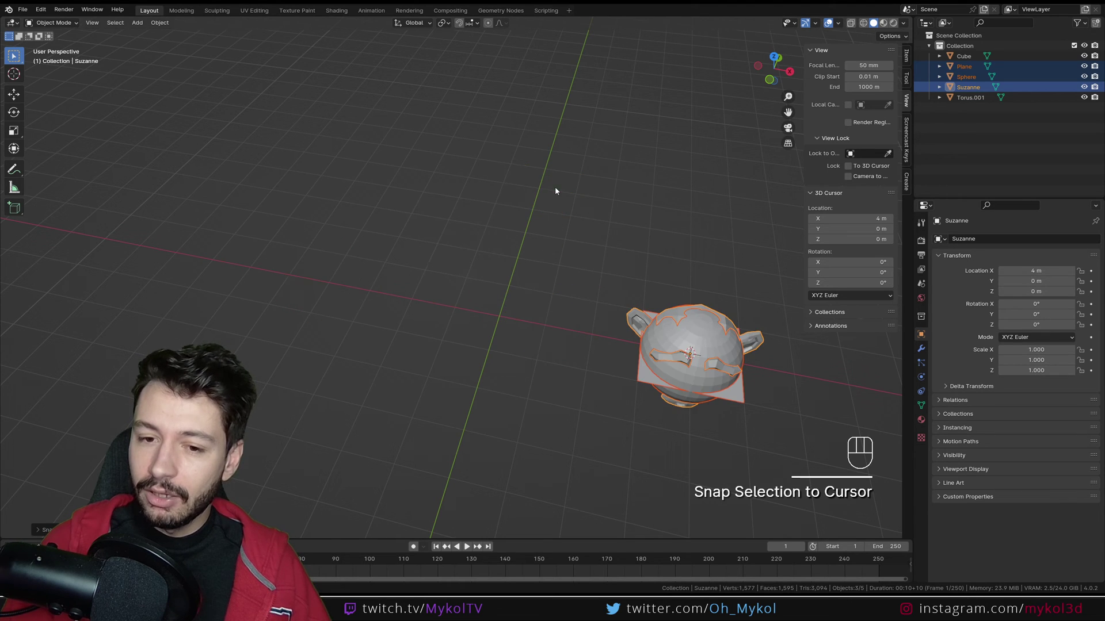
pyautogui.hotkey('ctrl', 'z')
# - Snap the three selected objects to the 3D cursor with Keep Offset and undo it
pyautogui.hotkey('shift', 's')
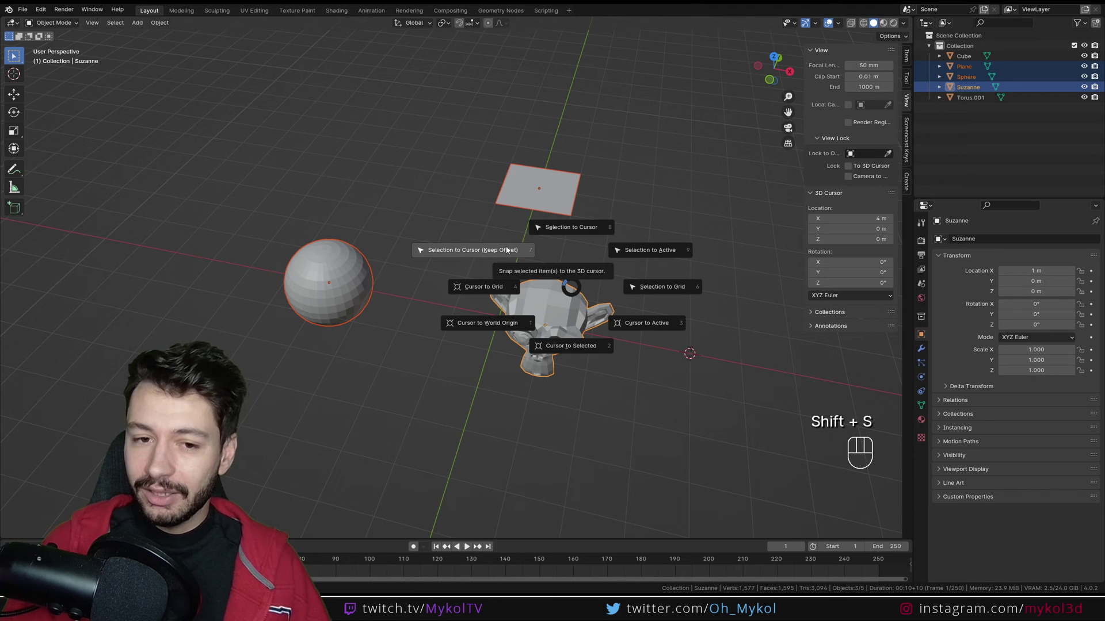
pyautogui.click(507, 249)
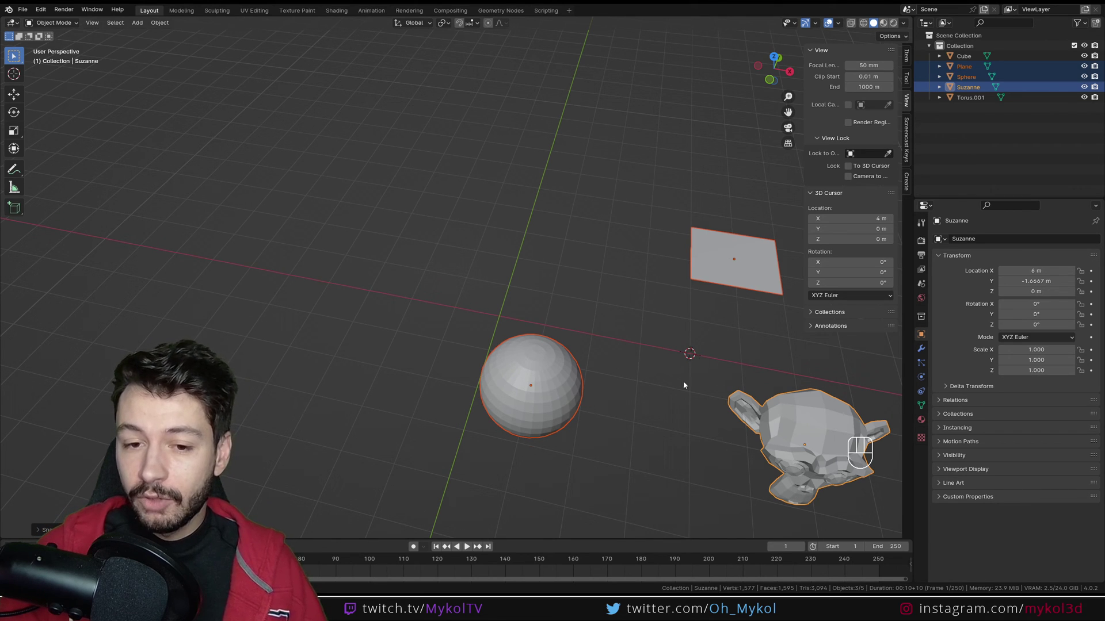
pyautogui.hotkey('ctrl', 'z')
# - Select only the monkey head
pyautogui.click(551, 334)
pyautogui.click(551, 334)
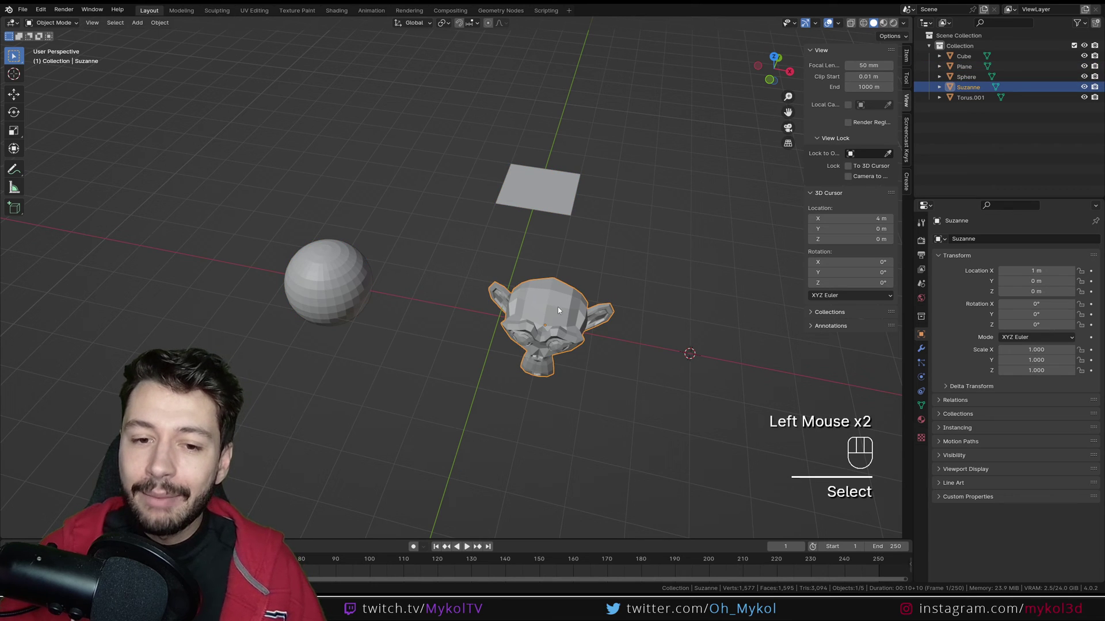
# - Snap the monkey head to the 3D cursor, first directly and again with Keep Offset, undoing each snap
pyautogui.moveTo(557, 306); pyautogui.dragTo(518, 345, button='middle')
pyautogui.hotkey('shift', 's')
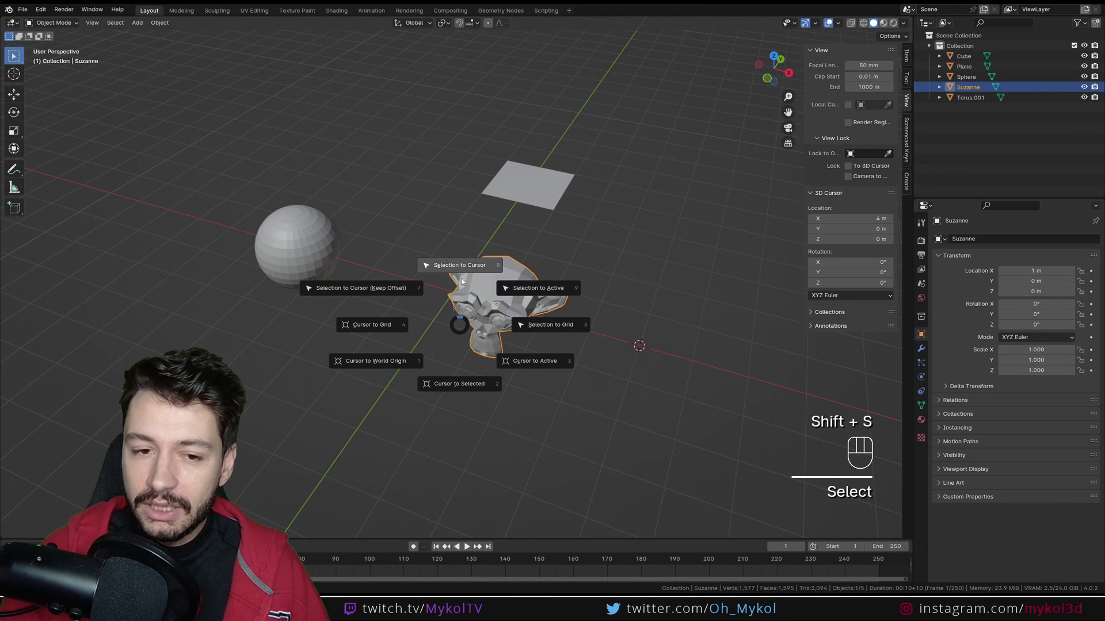
pyautogui.click(460, 266)
pyautogui.hotkey('ctrl', 'z')
pyautogui.hotkey('shift', 's')
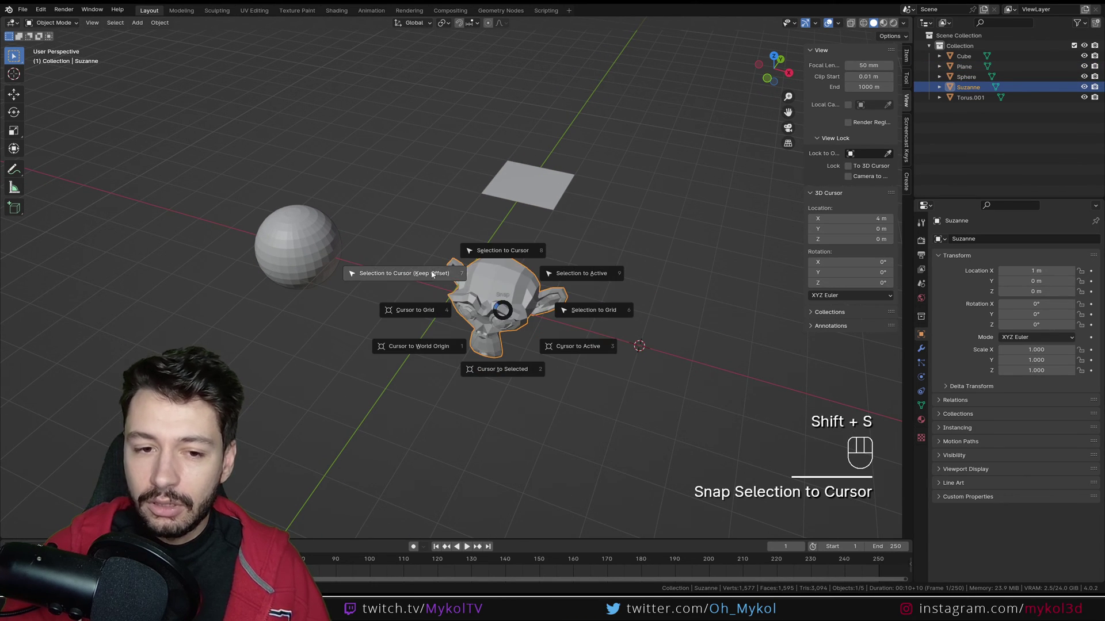
pyautogui.click(414, 273)
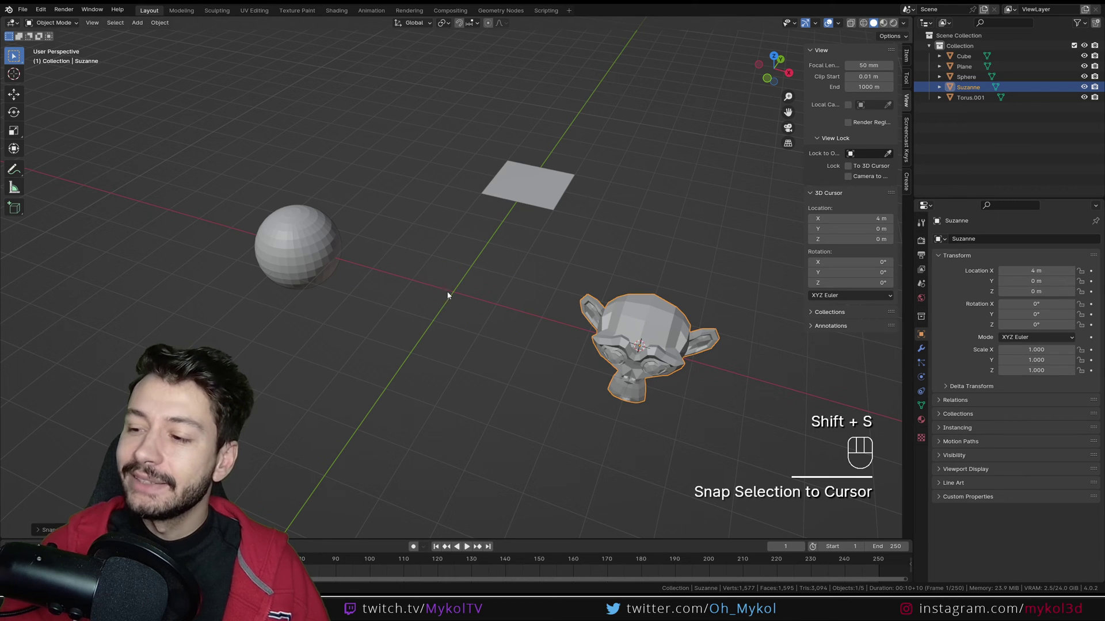
pyautogui.hotkey('ctrl', 'z')
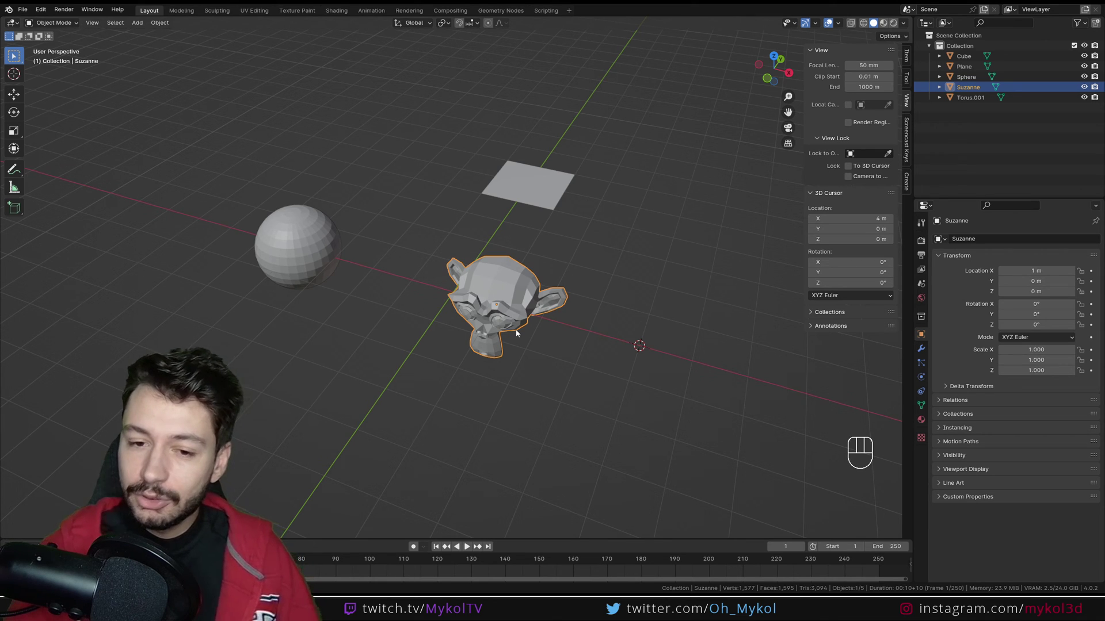
# - Add the plane and the sphere to the selection, with the sphere active, and snap the selection to active twice, undoing each snap
pyautogui.hotkey('shift', 's')
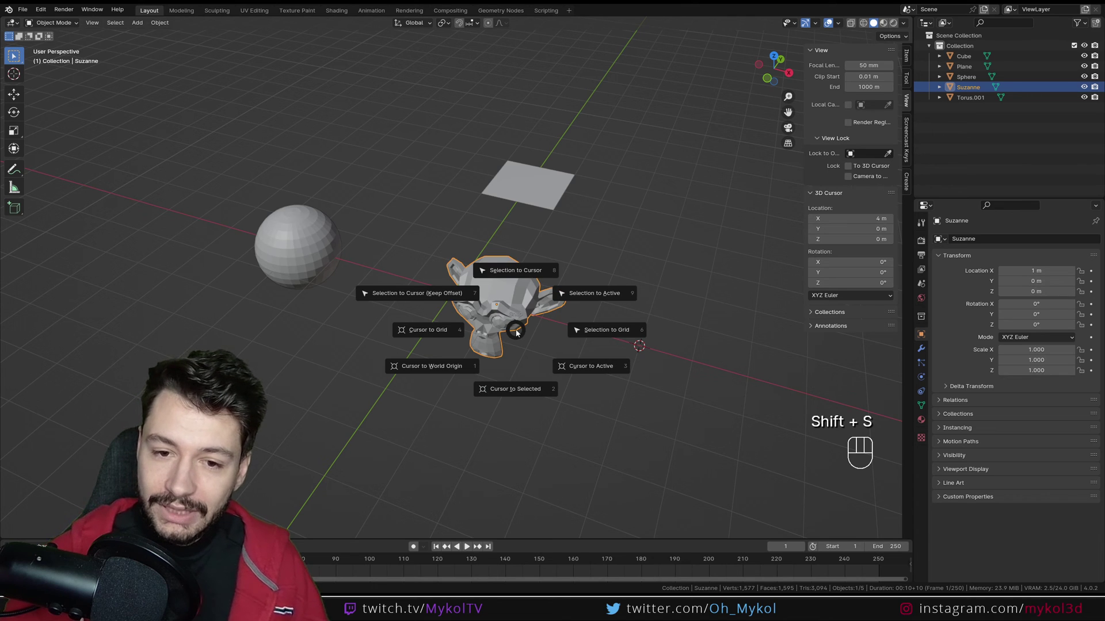
pyautogui.click(598, 259)
pyautogui.keyDown('shift'); pyautogui.click(532, 198); pyautogui.keyUp('shift')
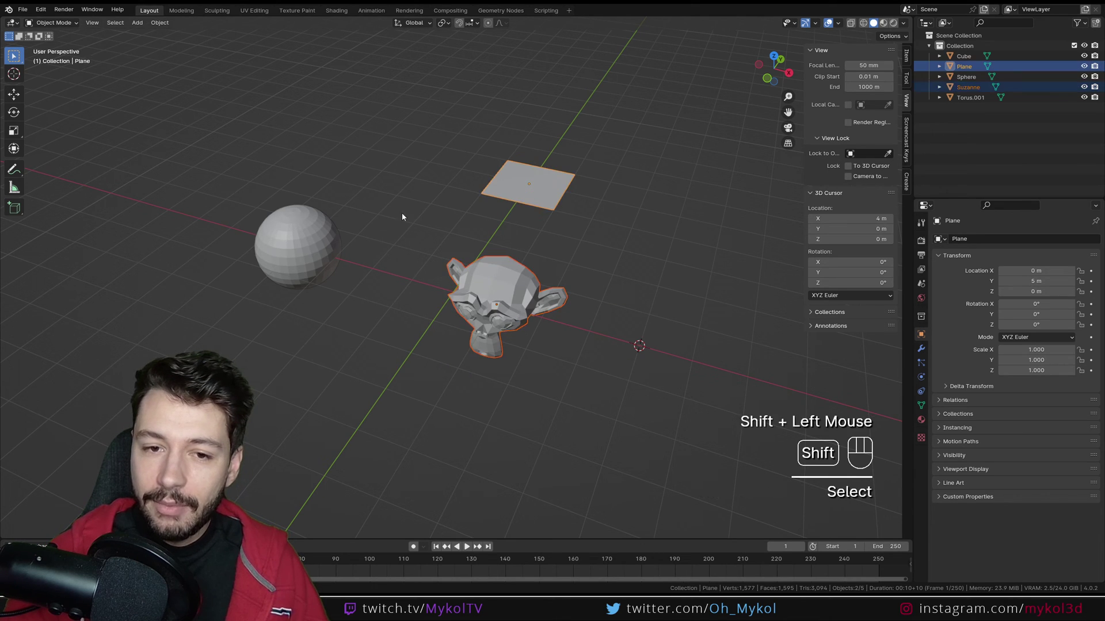
pyautogui.keyDown('shift'); pyautogui.click(290, 239); pyautogui.keyUp('shift')
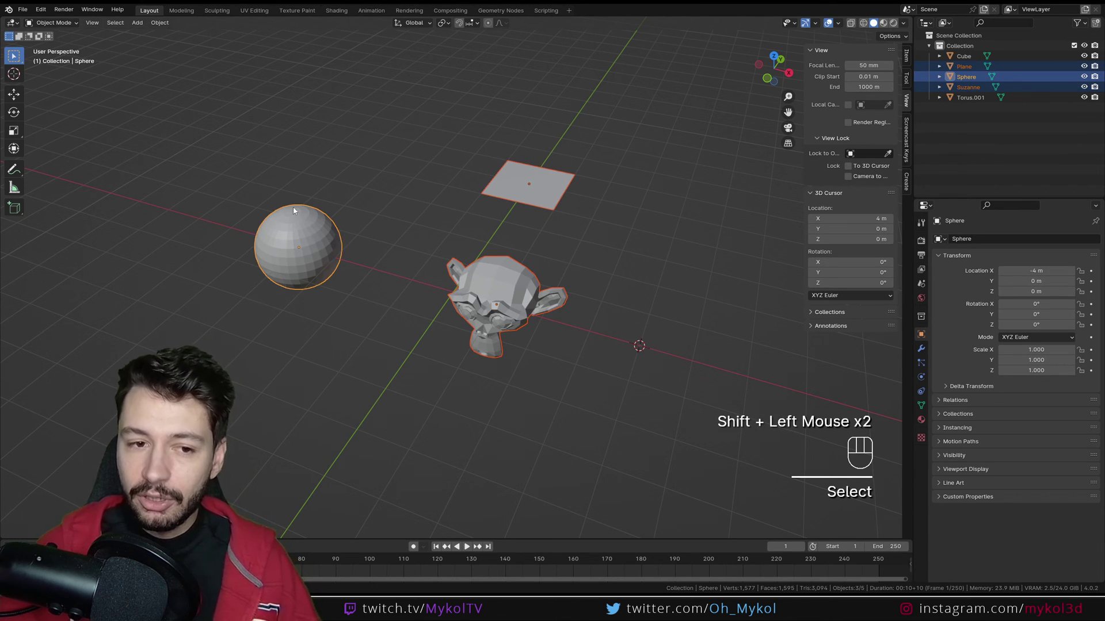
pyautogui.hotkey('shift', 's')
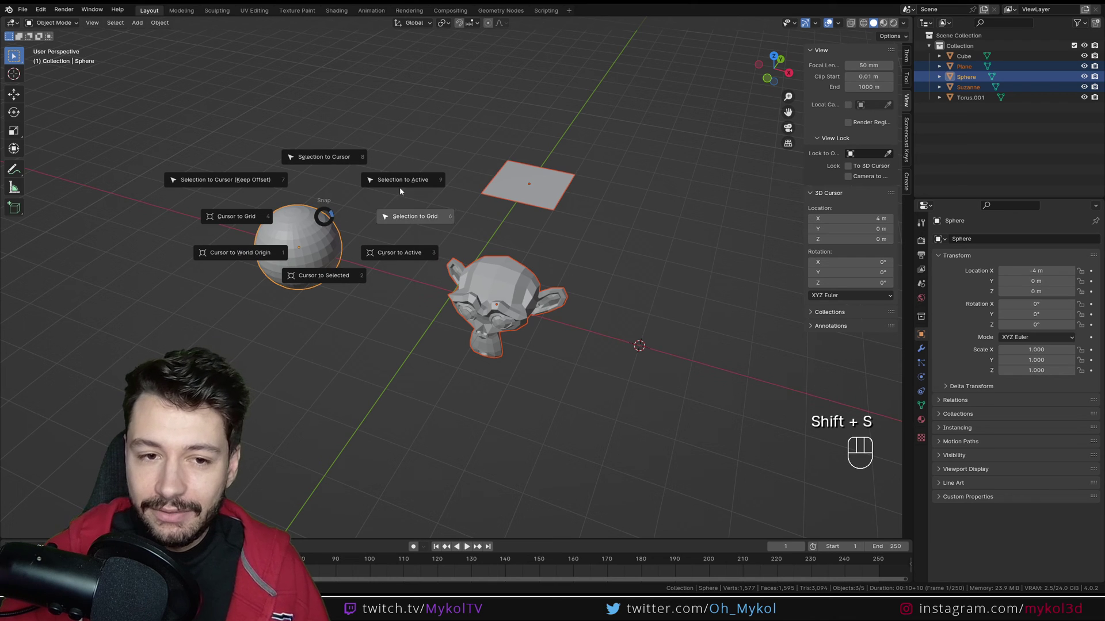
pyautogui.click(416, 181)
pyautogui.hotkey('ctrl', 'z')
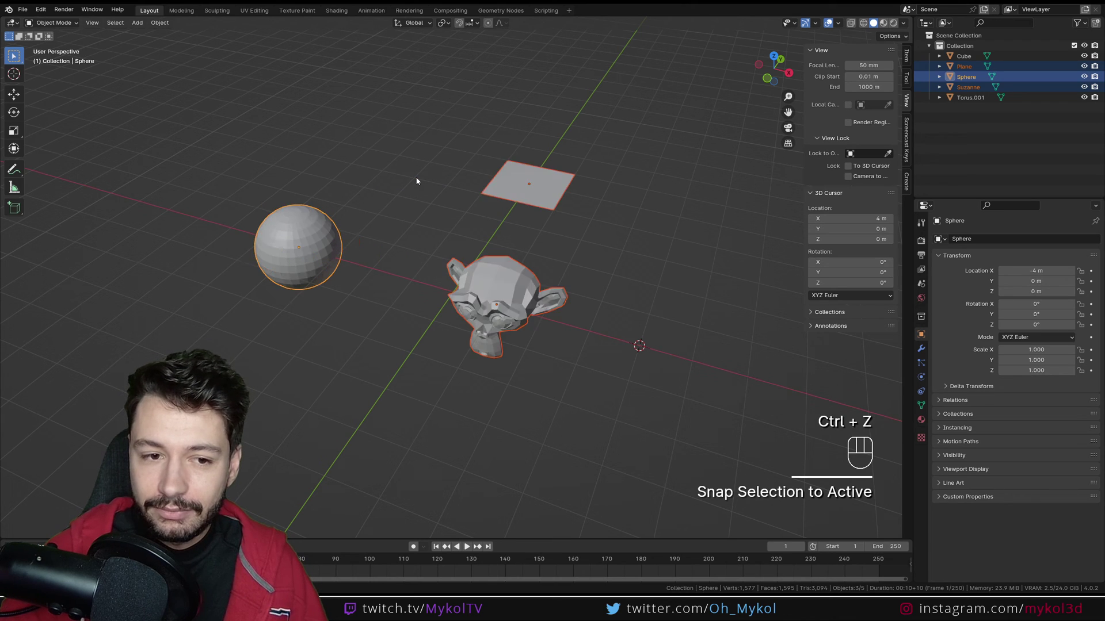
pyautogui.hotkey('shift', 's')
pyautogui.click(492, 142)
pyautogui.hotkey('ctrl', 'z')
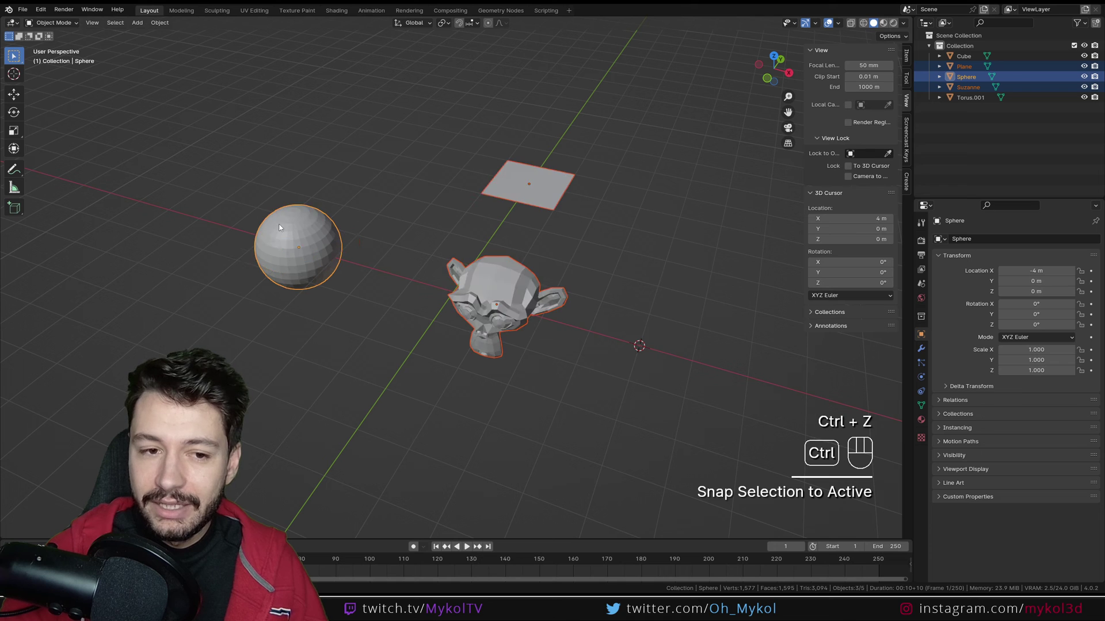
# - Select only the monkey head and add a torus mesh at the 3D cursor
pyautogui.click(484, 271)
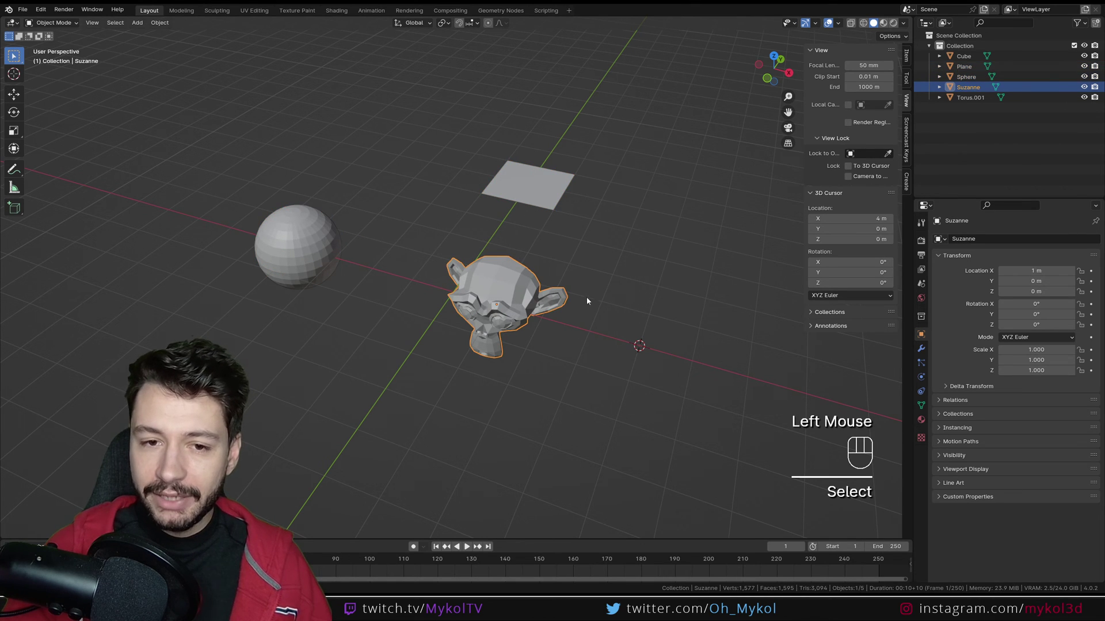
pyautogui.keyDown('shift'); pyautogui.moveTo(587, 301); pyautogui.dragTo(382, 382, button='middle'); pyautogui.keyUp('shift')
pyautogui.keyDown('shift'); pyautogui.scroll(5, 308, 276); pyautogui.keyUp('shift')
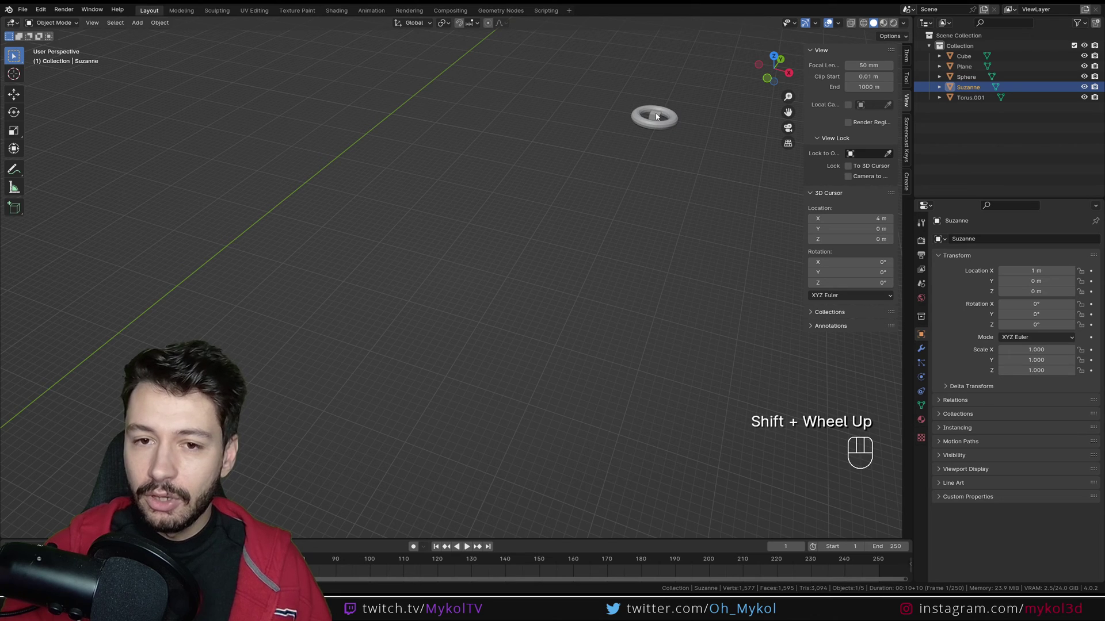
pyautogui.scroll(-5, 360, 341)
pyautogui.scroll(4, 485, 304)
pyautogui.scroll(4, 518, 288)
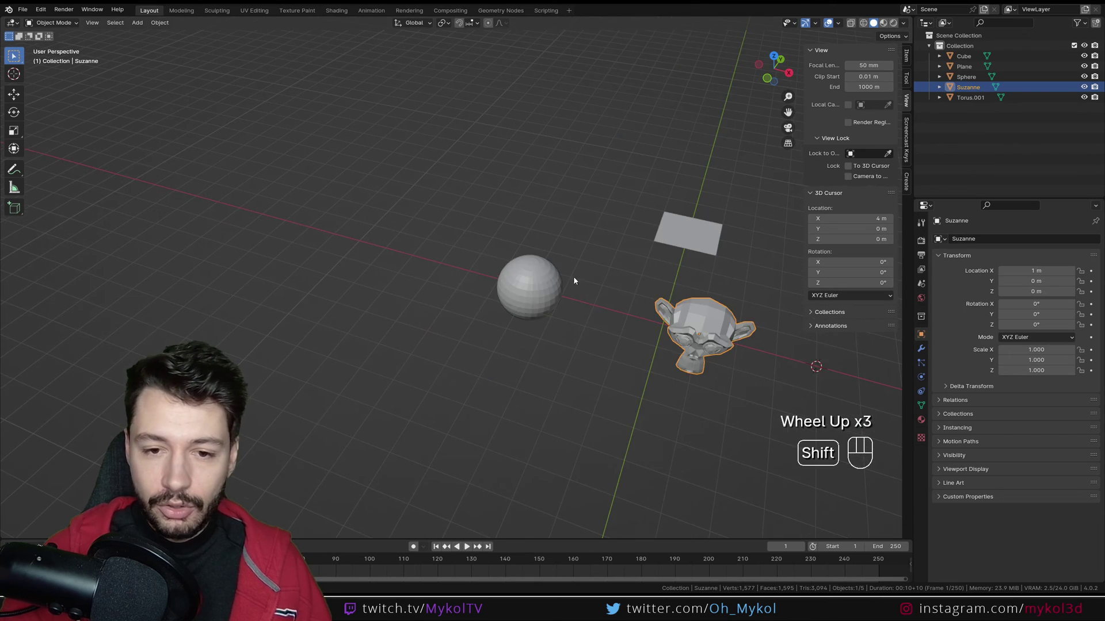
pyautogui.click(502, 384)
pyautogui.scroll(-3, 523, 346)
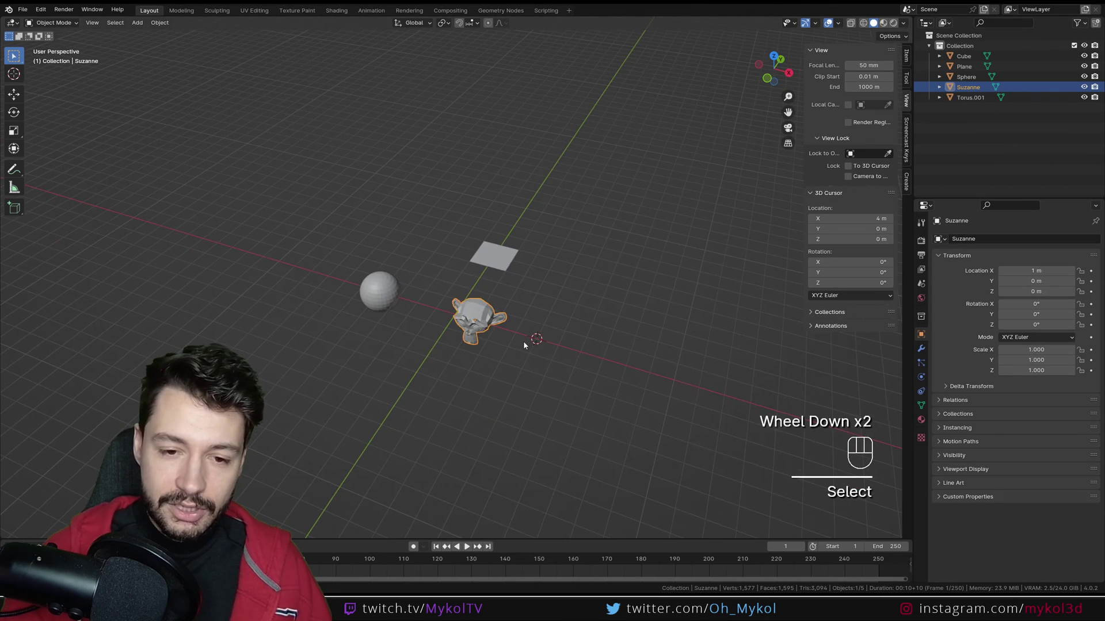
pyautogui.scroll(2, 499, 344)
pyautogui.hotkey('shift', 'a')
pyautogui.moveTo(479, 311)
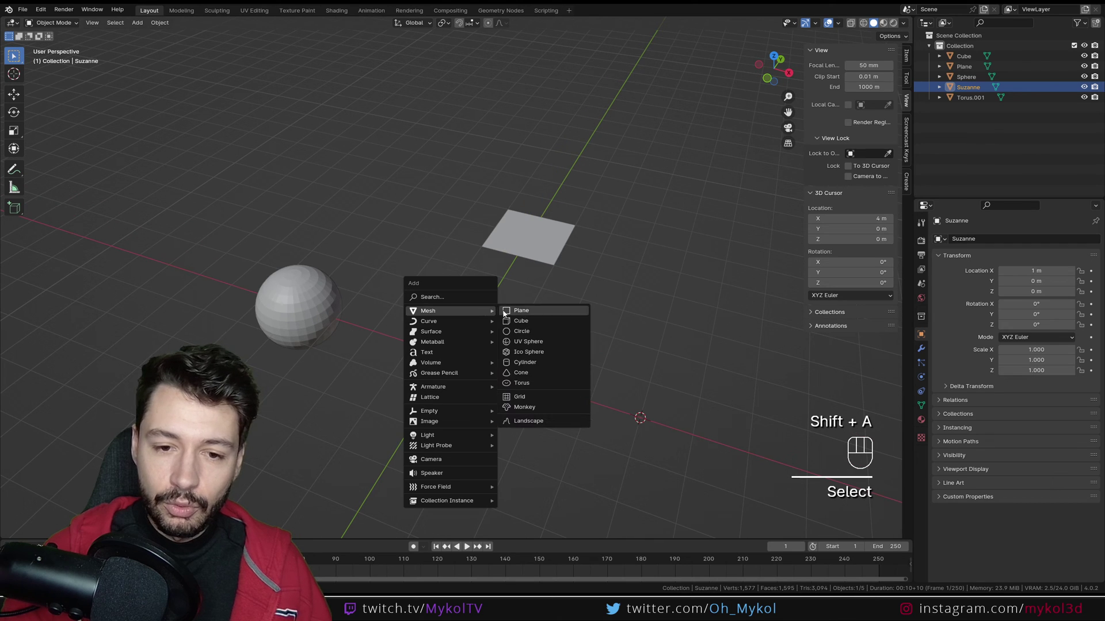
pyautogui.click(541, 383)
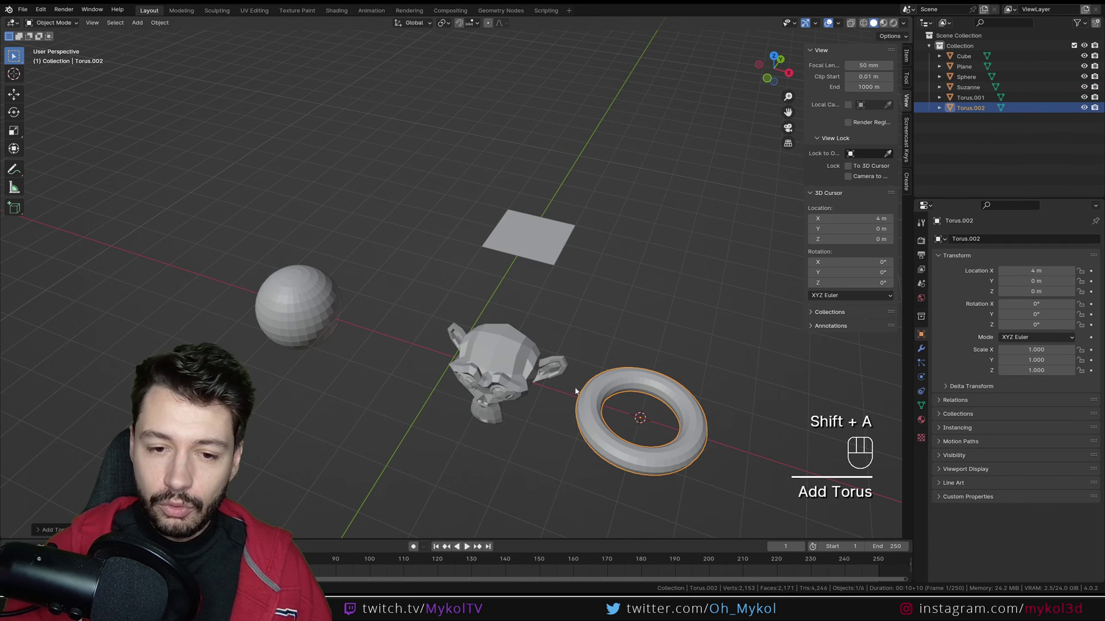
# - Make the monkey head active alongside the new torus and snap the torus onto it with Selection to Active
pyautogui.keyDown('shift'); pyautogui.click(493, 355); pyautogui.keyUp('shift')
pyautogui.hotkey('shift', 's')
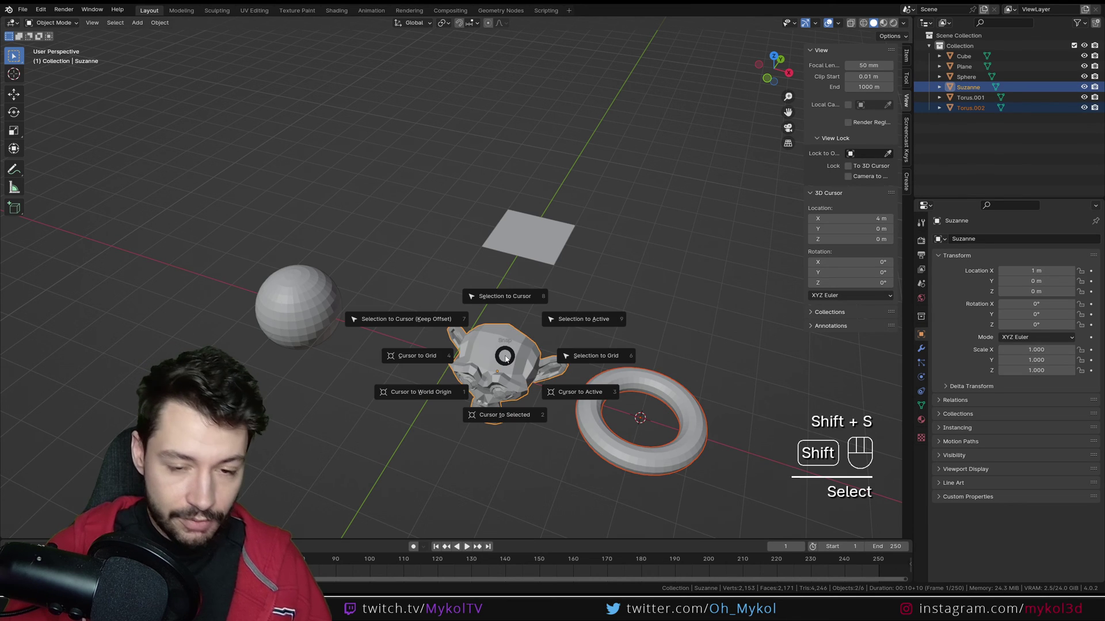
pyautogui.click(579, 319)
# - Scale only the new torus up to about 2.053 so it surrounds the monkey head, then clear the selection
pyautogui.click(574, 421)
pyautogui.press('s')
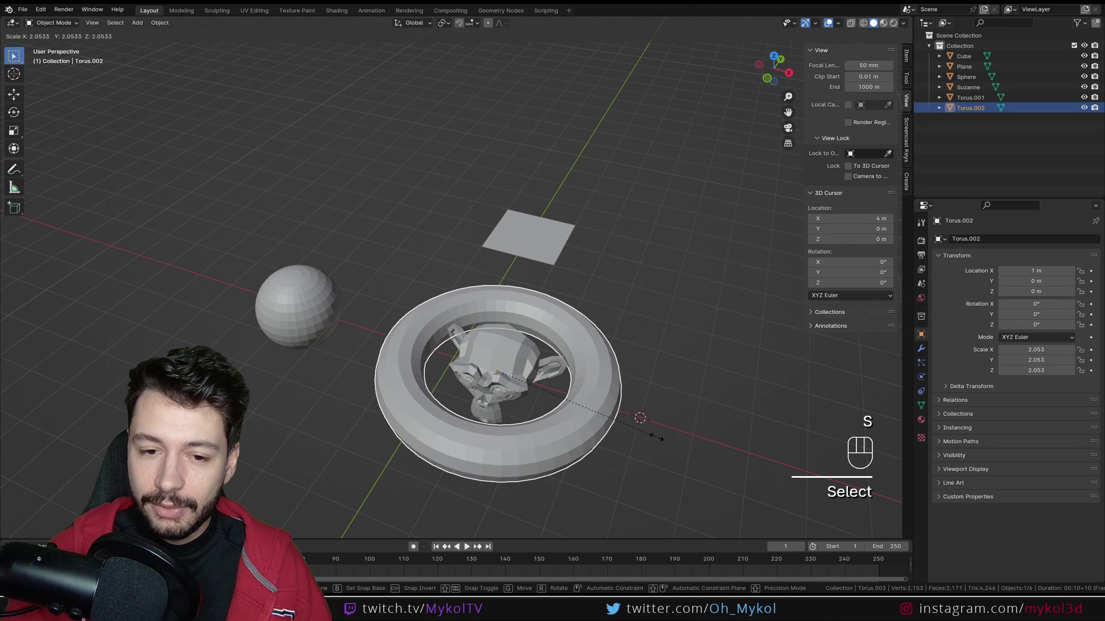
pyautogui.click(672, 432)
pyautogui.moveTo(672, 432); pyautogui.dragTo(577, 451, button='middle')
pyautogui.click(661, 327)
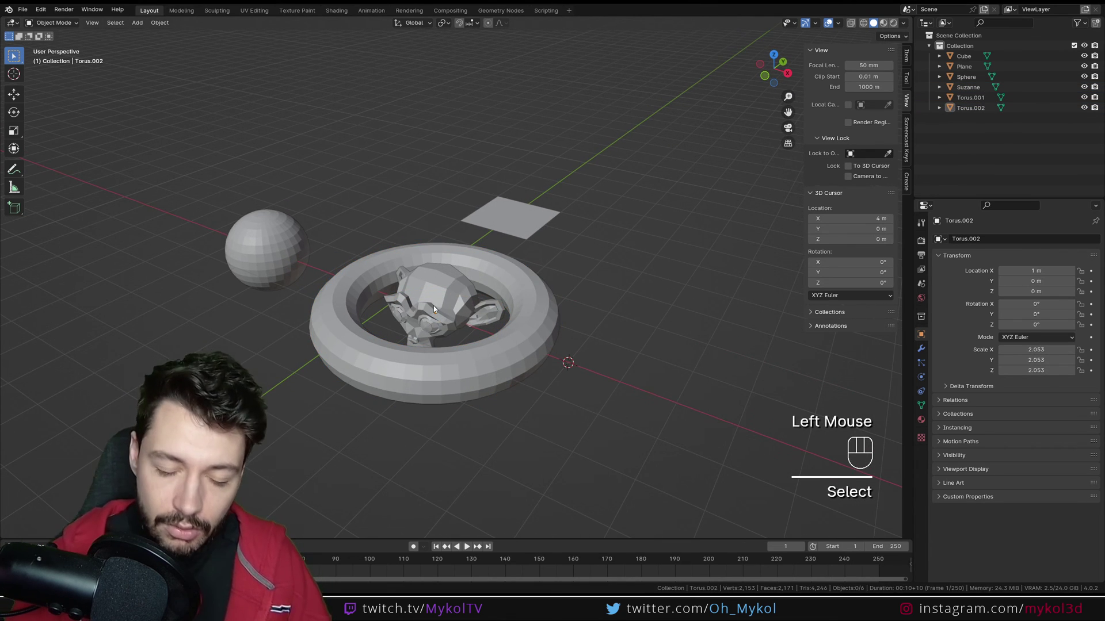
# - Select the plane and snap the 3D cursor to it with Cursor to Active
pyautogui.hotkey('shift', 's')
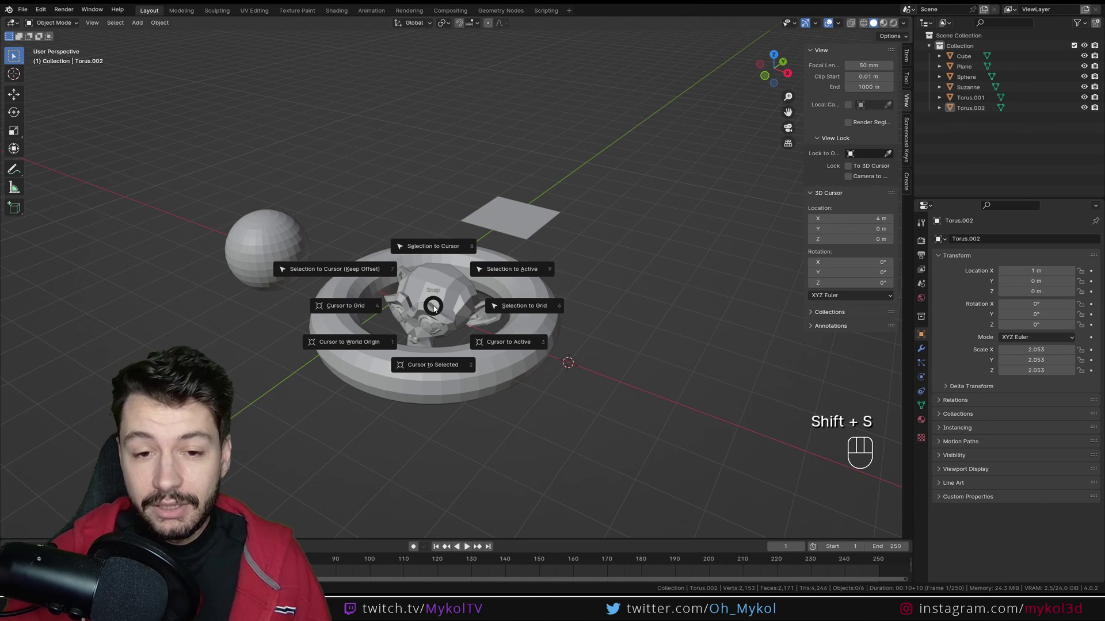
pyautogui.click(593, 311)
pyautogui.click(510, 218)
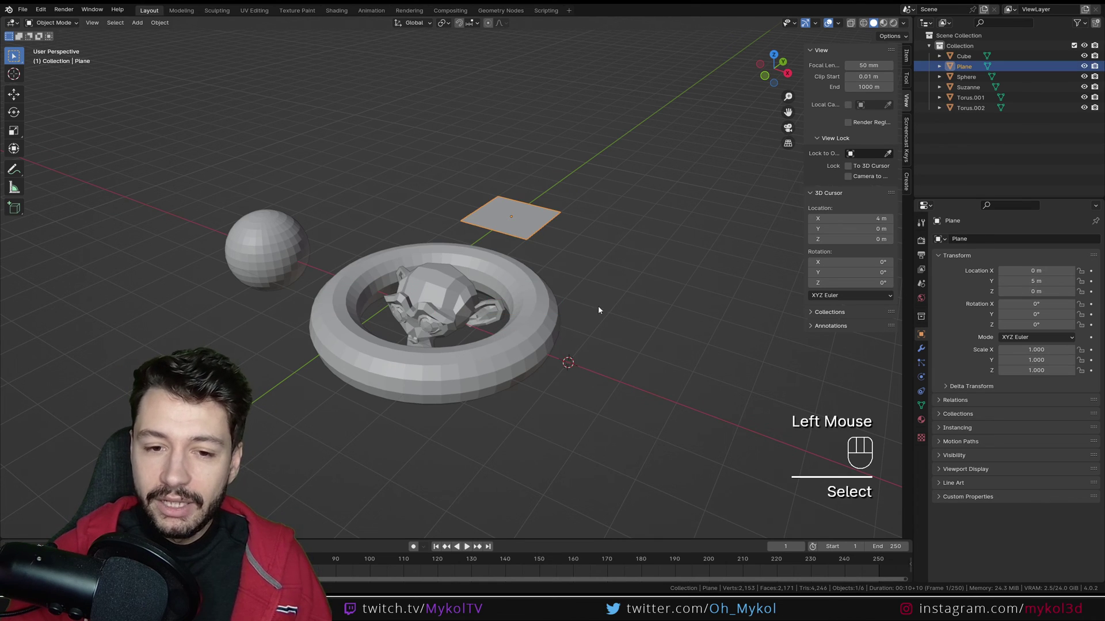
pyautogui.hotkey('shift', 's')
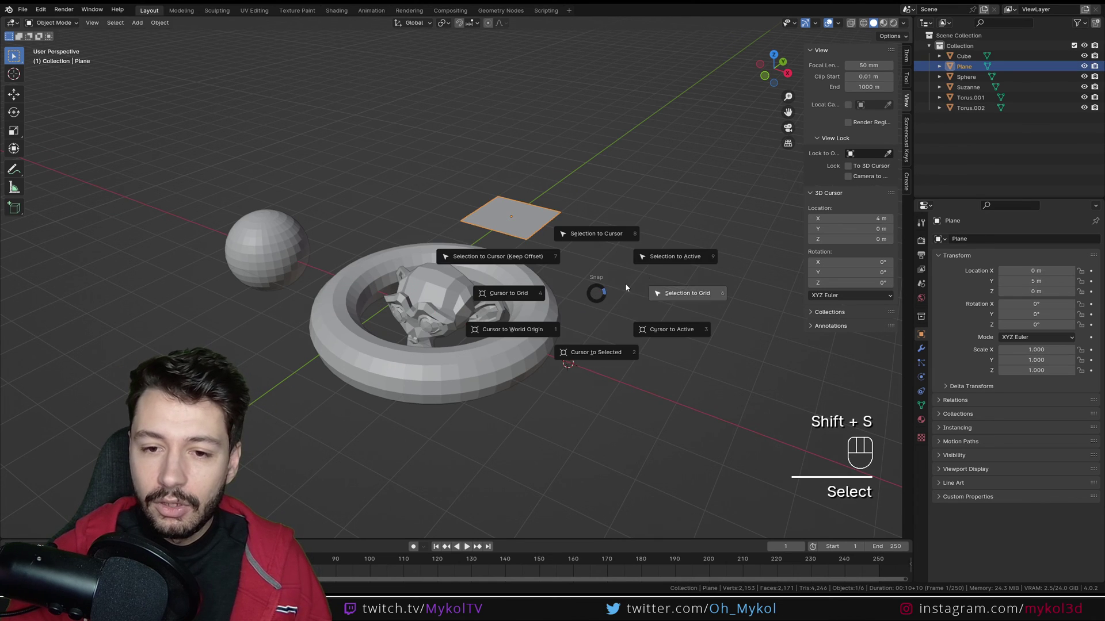
pyautogui.click(733, 357)
# - Move the monkey head slightly off the grid to about X 1.11, Y 0.09, Z 0.02 m, and shift the surrounding torus slightly too
pyautogui.click(434, 292)
pyautogui.press('g')
pyautogui.click(440, 291)
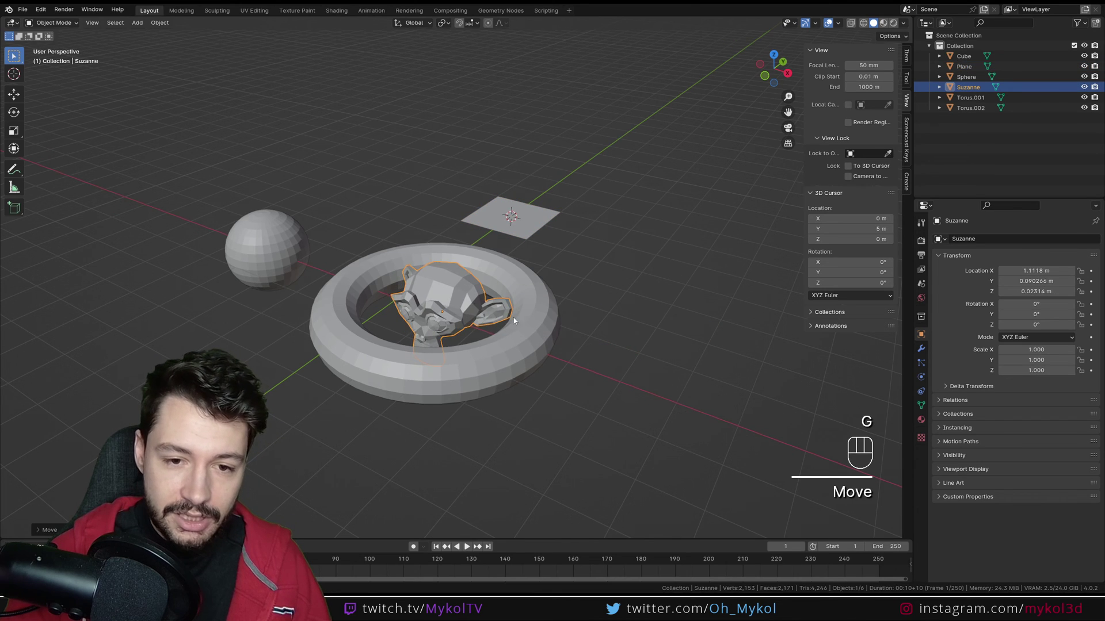
pyautogui.click(444, 368)
pyautogui.press('g')
pyautogui.click(445, 375)
pyautogui.click(452, 429)
pyautogui.click(442, 309)
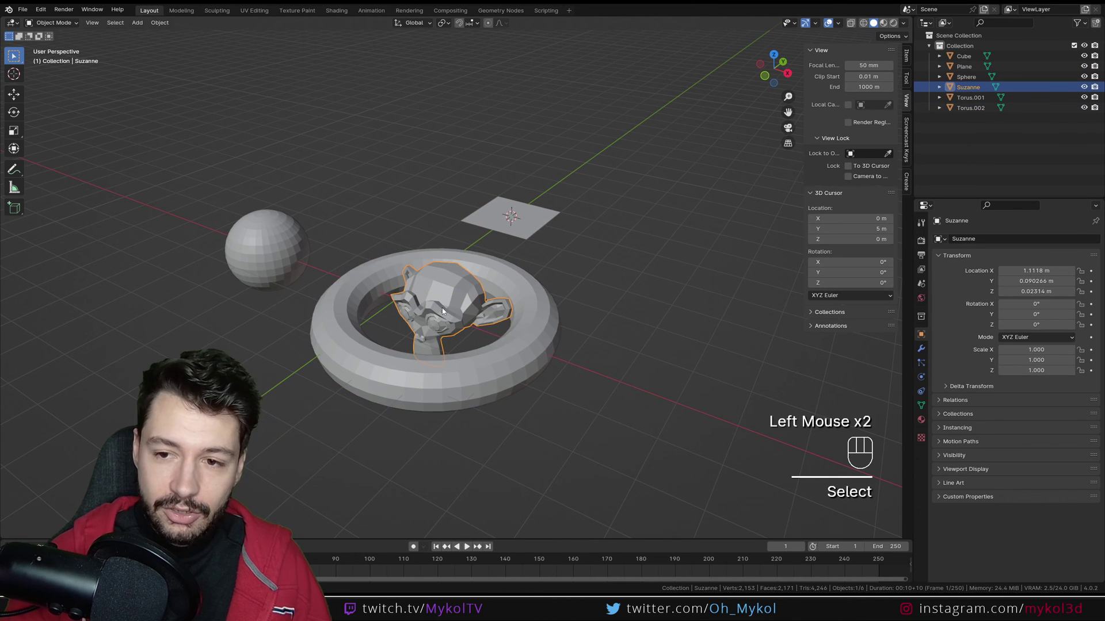
# - Show the object's transform values, snap the monkey head and surrounding torus to the grid, and select only the torus to check its location
pyautogui.click(908, 59)
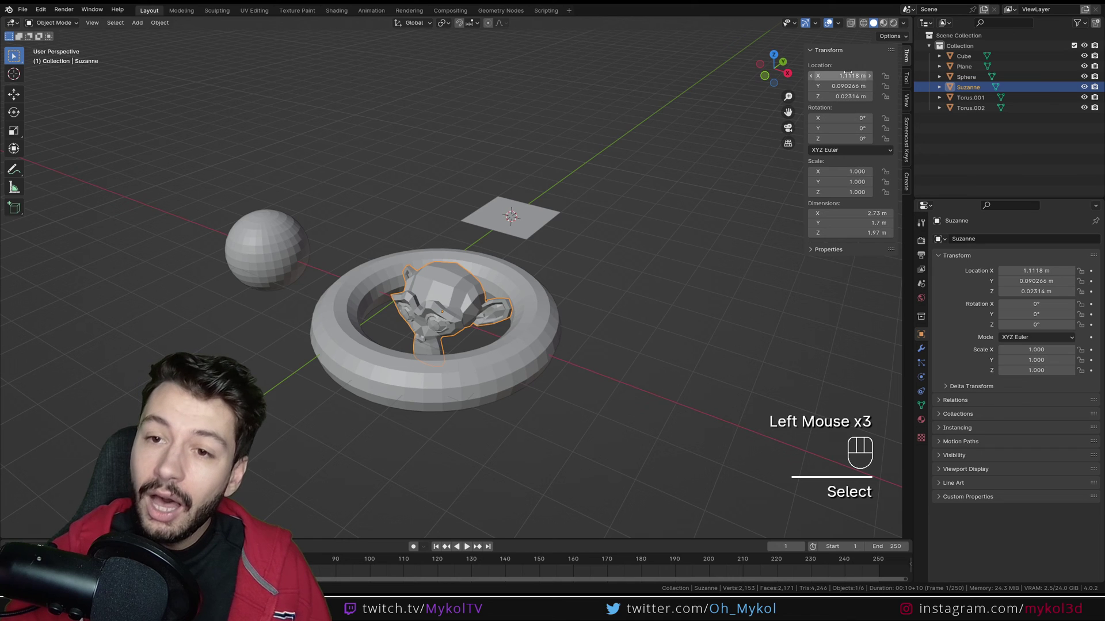
pyautogui.keyDown('shift'); pyautogui.click(463, 400); pyautogui.keyUp('shift')
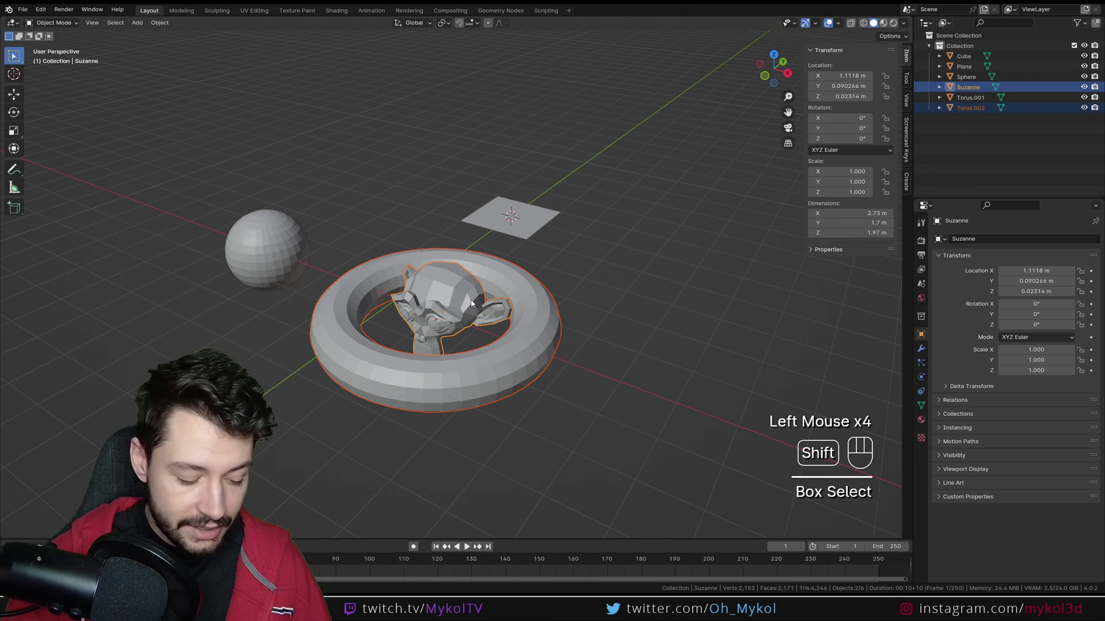
pyautogui.hotkey('shift', 's')
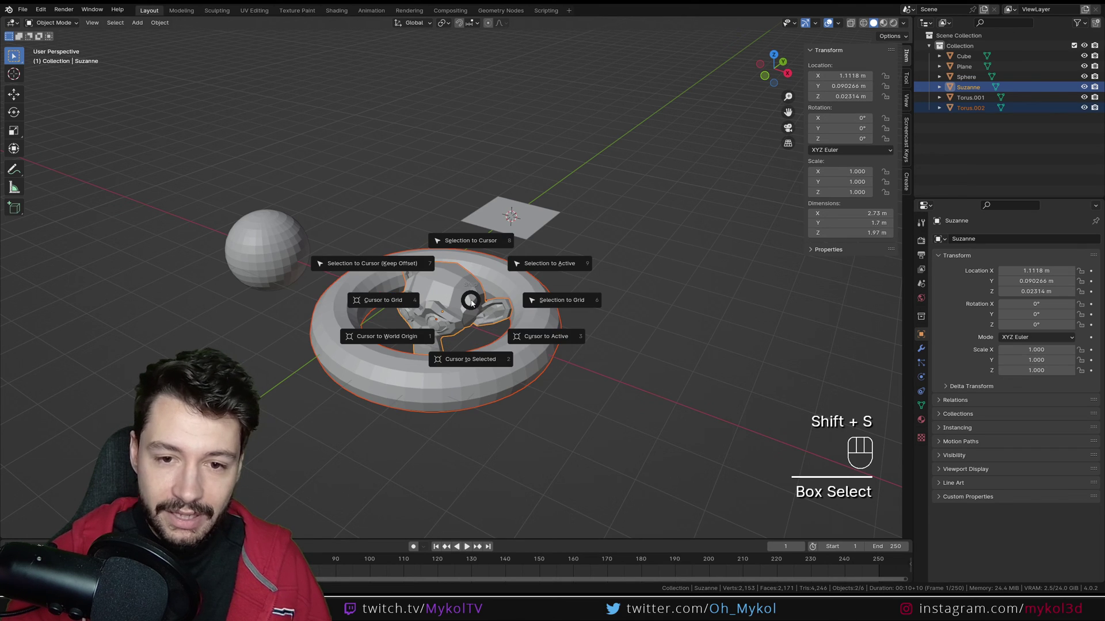
pyautogui.click(575, 300)
pyautogui.click(622, 313)
pyautogui.click(510, 275)
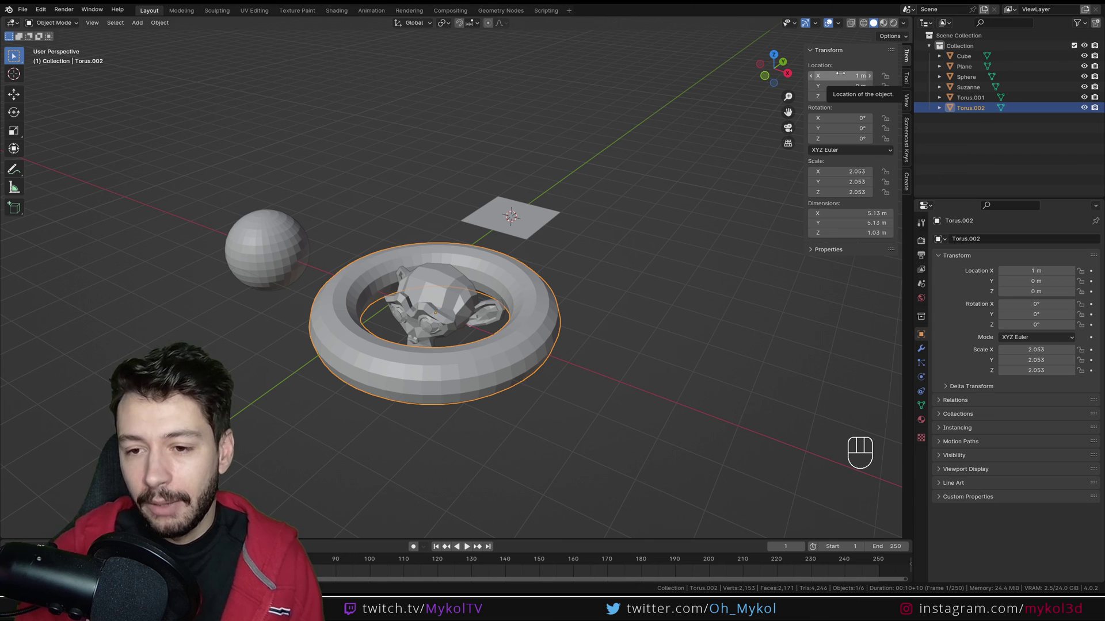
pyautogui.scroll(-2, 495, 273)
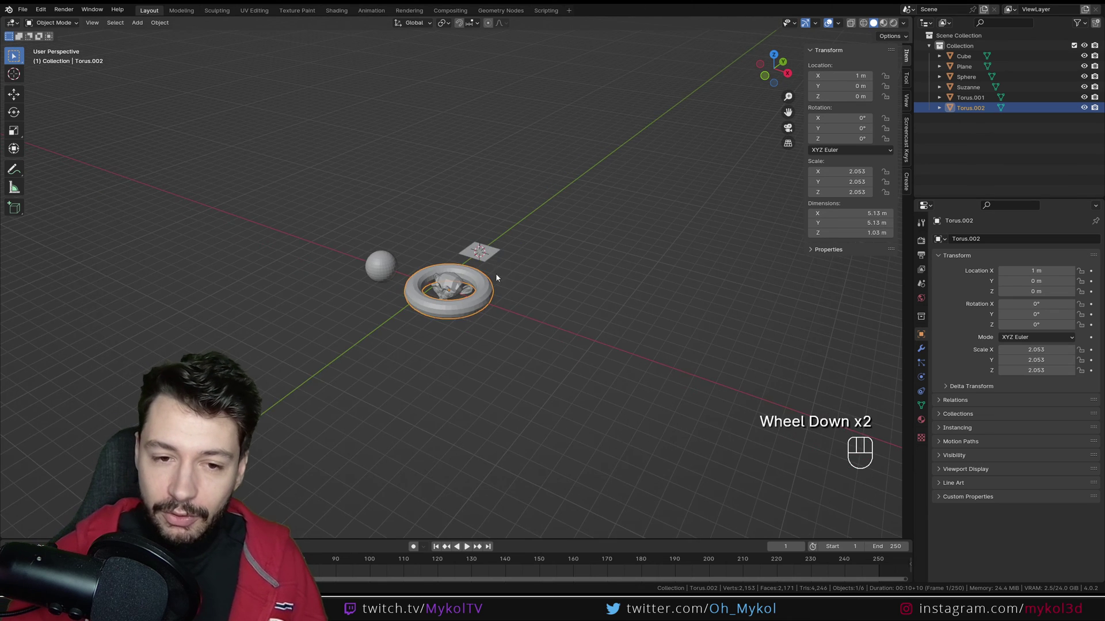
pyautogui.moveTo(496, 274); pyautogui.dragTo(475, 218, button='middle')
pyautogui.scroll(2, 492, 252)
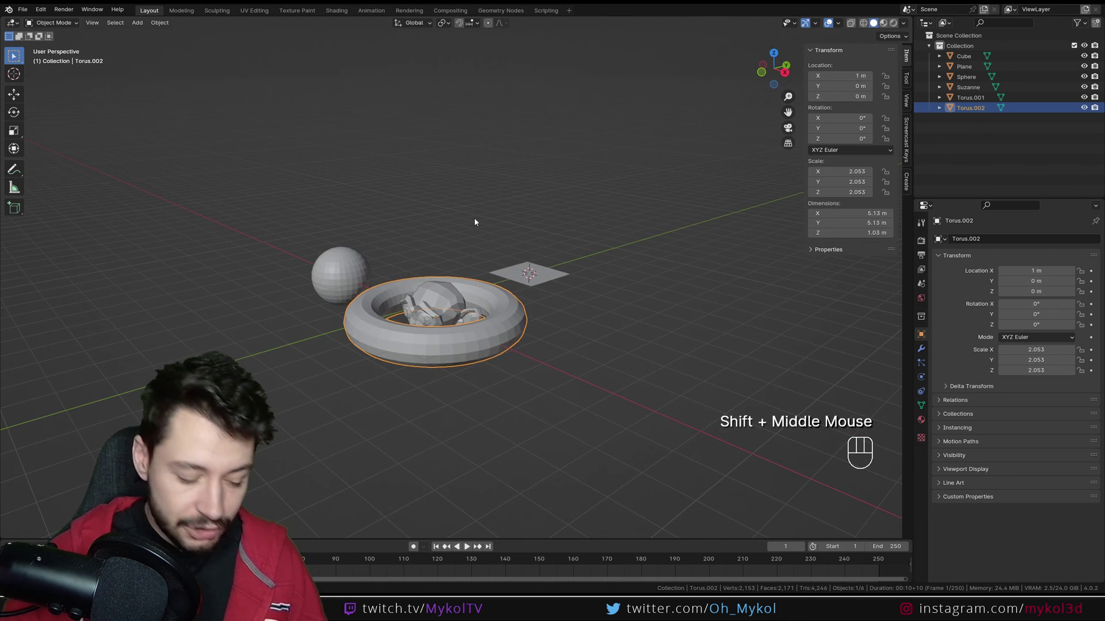
pyautogui.hotkey('shift', 'a')
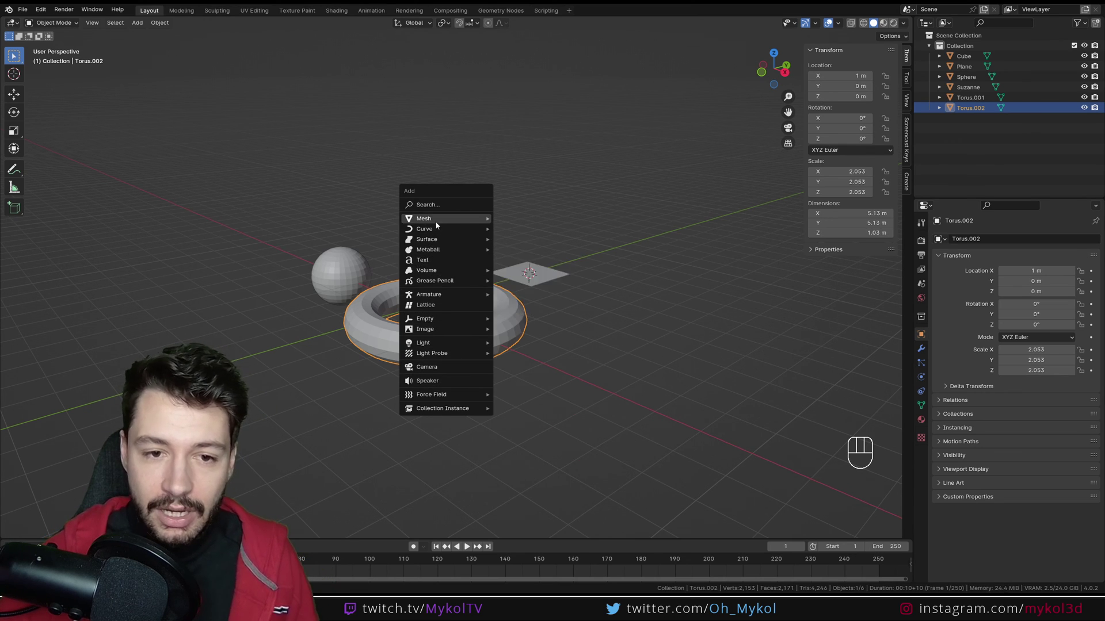
pyautogui.moveTo(437, 224)
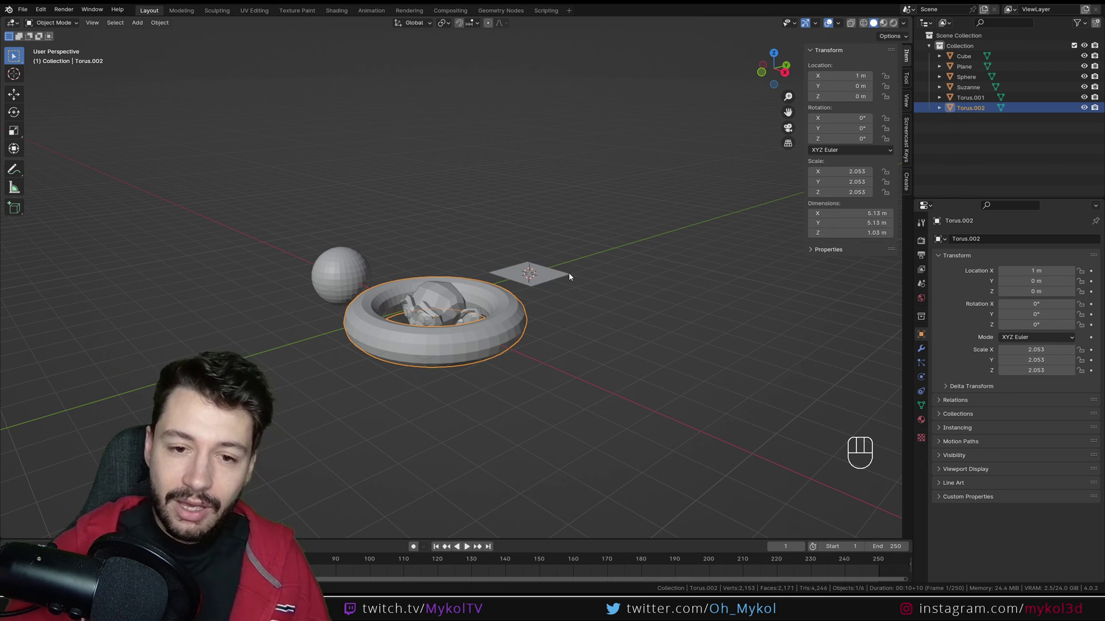
# - Deselect the torus around the monkey head
pyautogui.moveTo(569, 274); pyautogui.dragTo(556, 332, button='middle')
pyautogui.scroll(3, 580, 312)
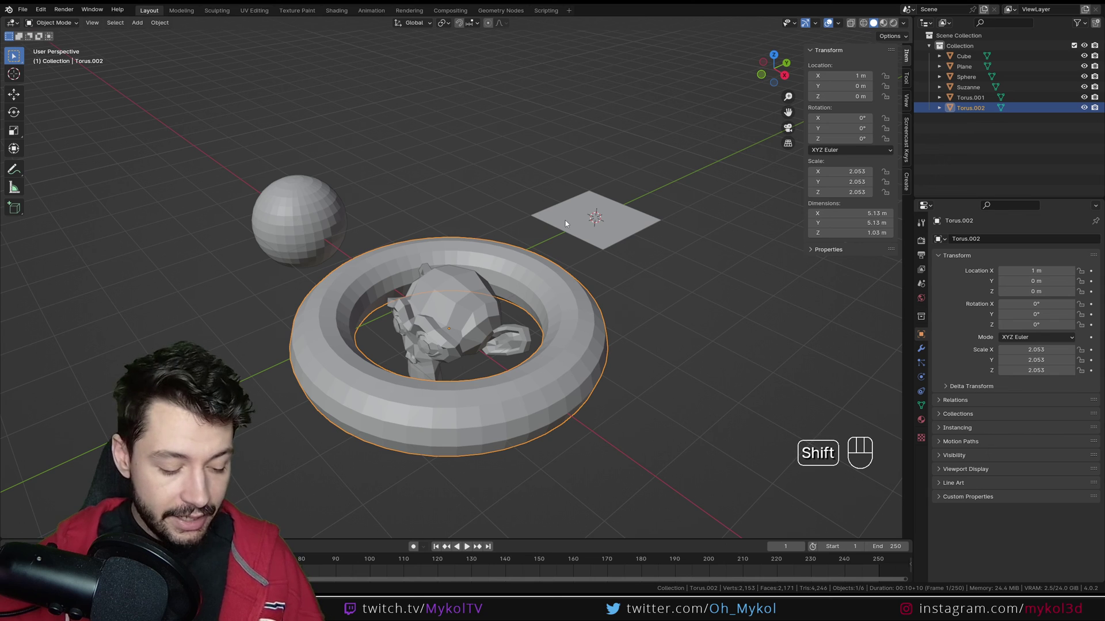
pyautogui.hotkey('shift', 's')
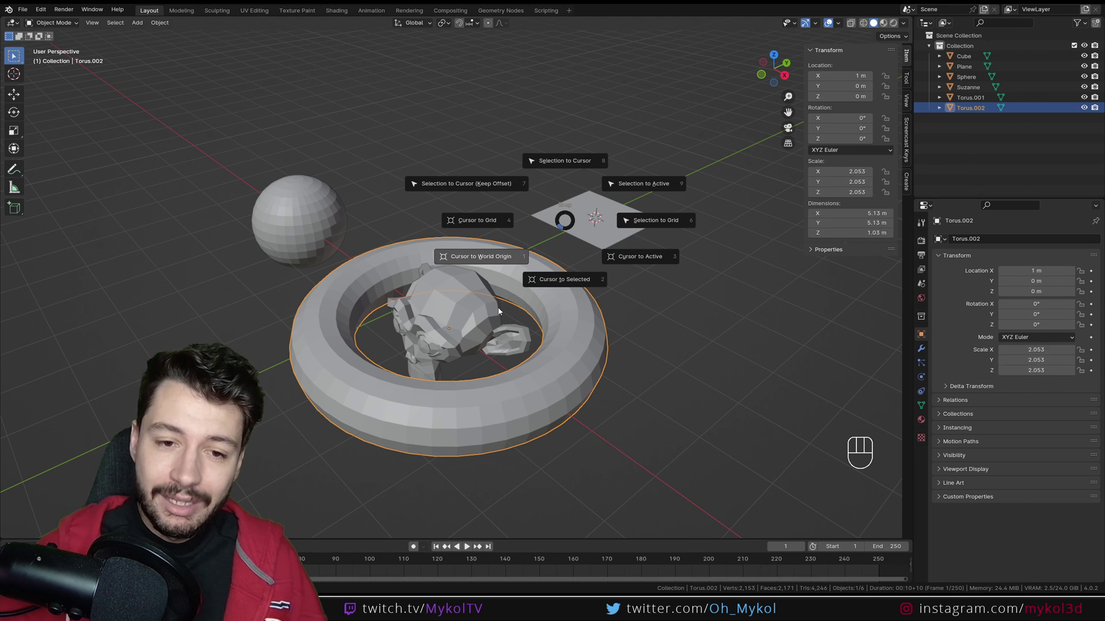
pyautogui.click(680, 382)
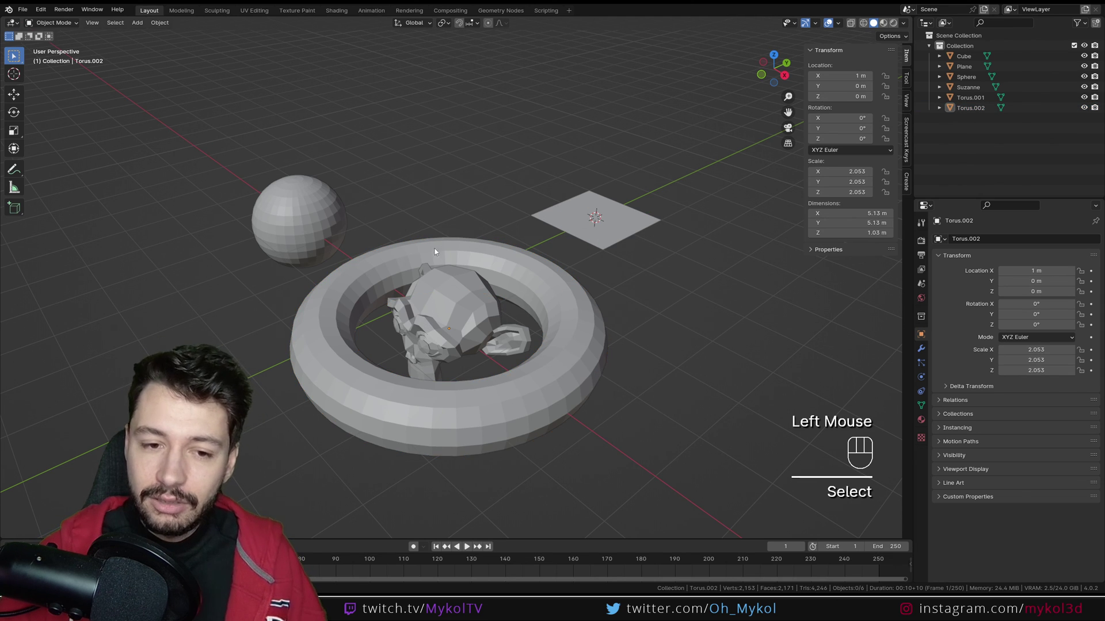
# - Select the sphere, plane, monkey head and its surrounding torus together and delete them
pyautogui.keyDown('ctrl'); pyautogui.moveTo(434, 252); pyautogui.dragTo(481, 372, button='middle'); pyautogui.keyUp('ctrl')
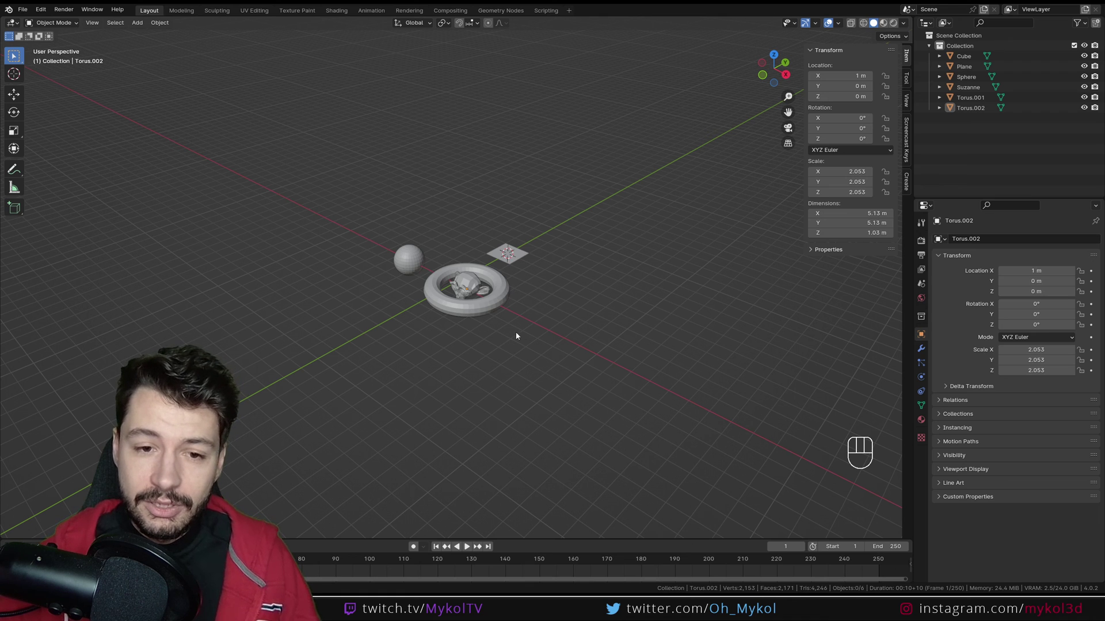
pyautogui.moveTo(516, 336); pyautogui.dragTo(371, 203)
pyautogui.press('Delete')
# - Add a mesh cube at the 3D cursor
pyautogui.hotkey('shift', 'a')
pyautogui.moveTo(406, 285)
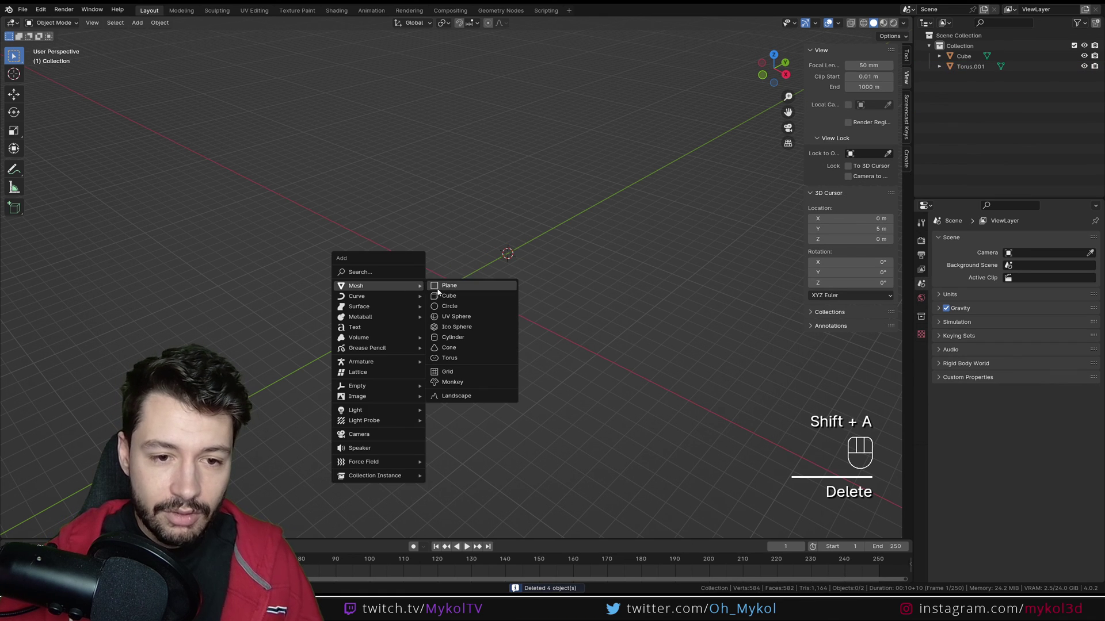
pyautogui.click(441, 295)
pyautogui.scroll(2, 613, 288)
pyautogui.keyDown('shift'); pyautogui.moveTo(612, 288); pyautogui.dragTo(545, 241, button='middle'); pyautogui.keyUp('shift')
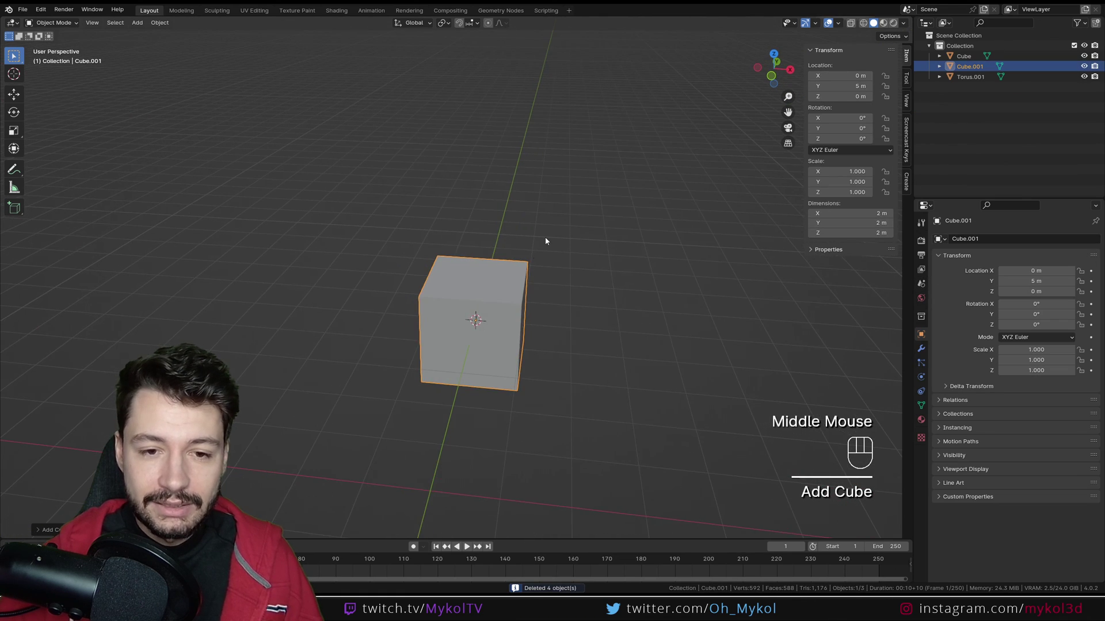
# - Add a mesh cone at the 3D cursor and move it along the Y axis out of the cube to about Y 1.85 m
pyautogui.hotkey('shift', 'a')
pyautogui.moveTo(545, 242)
pyautogui.click(611, 299)
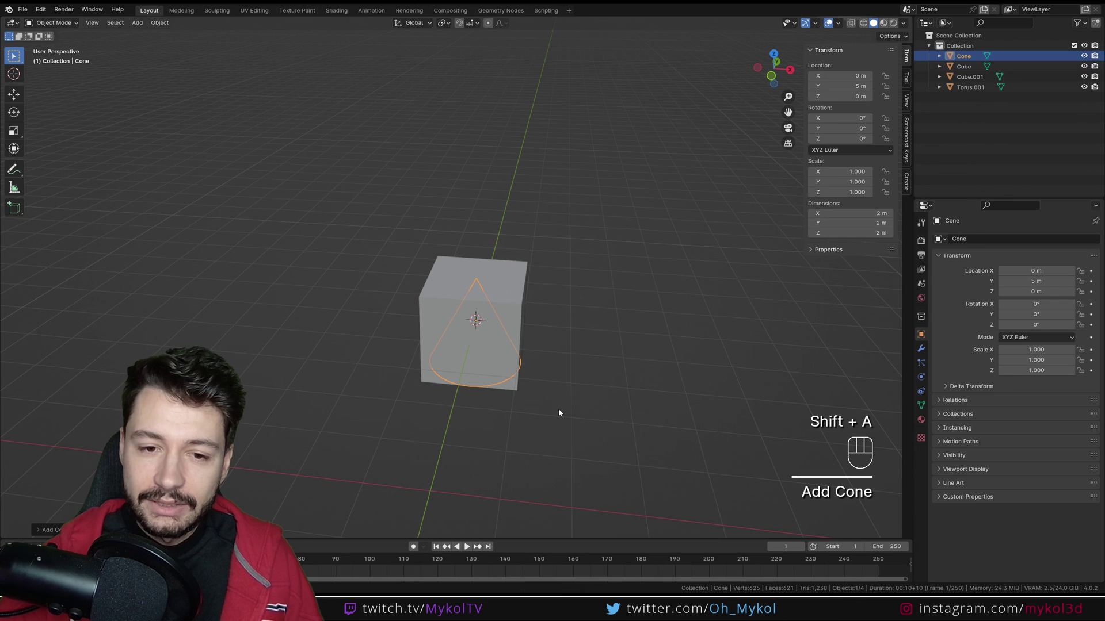
pyautogui.moveTo(508, 353); pyautogui.dragTo(407, 369, button='middle')
pyautogui.moveTo(407, 368); pyautogui.dragTo(353, 449)
pyautogui.keyDown('shift'); pyautogui.moveTo(353, 449); pyautogui.dragTo(439, 387, button='middle'); pyautogui.keyUp('shift')
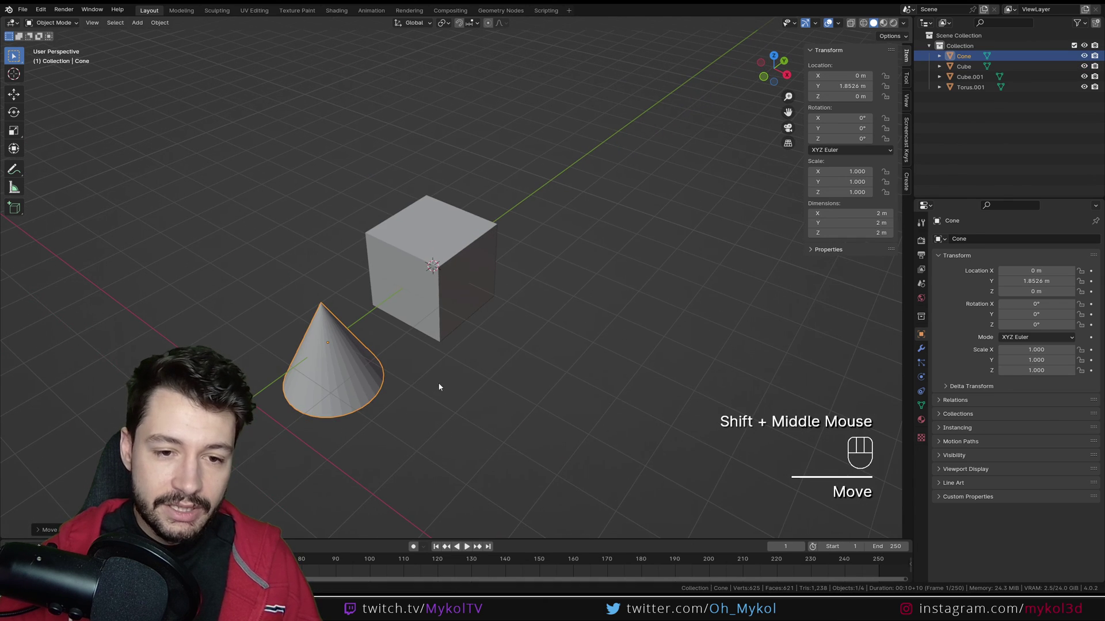
# - Select the cone and the cube with the cube active, and snap the cone to the cube using Selection to Active
pyautogui.click(424, 321)
pyautogui.click(341, 370)
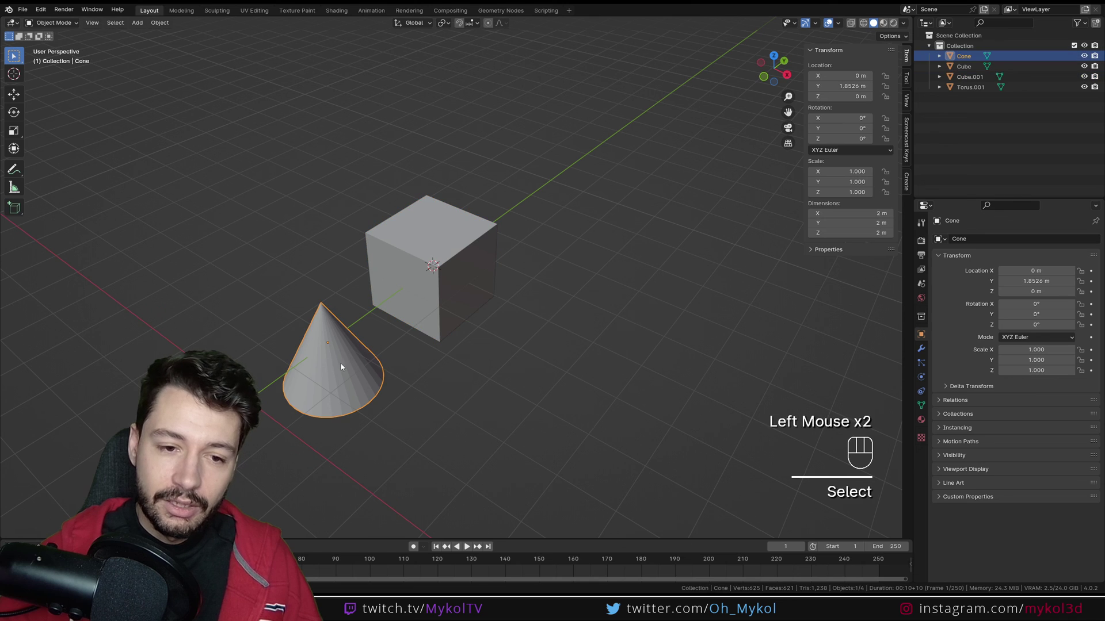
pyautogui.keyDown('shift'); pyautogui.click(448, 286); pyautogui.keyUp('shift')
pyautogui.hotkey('shift', 's')
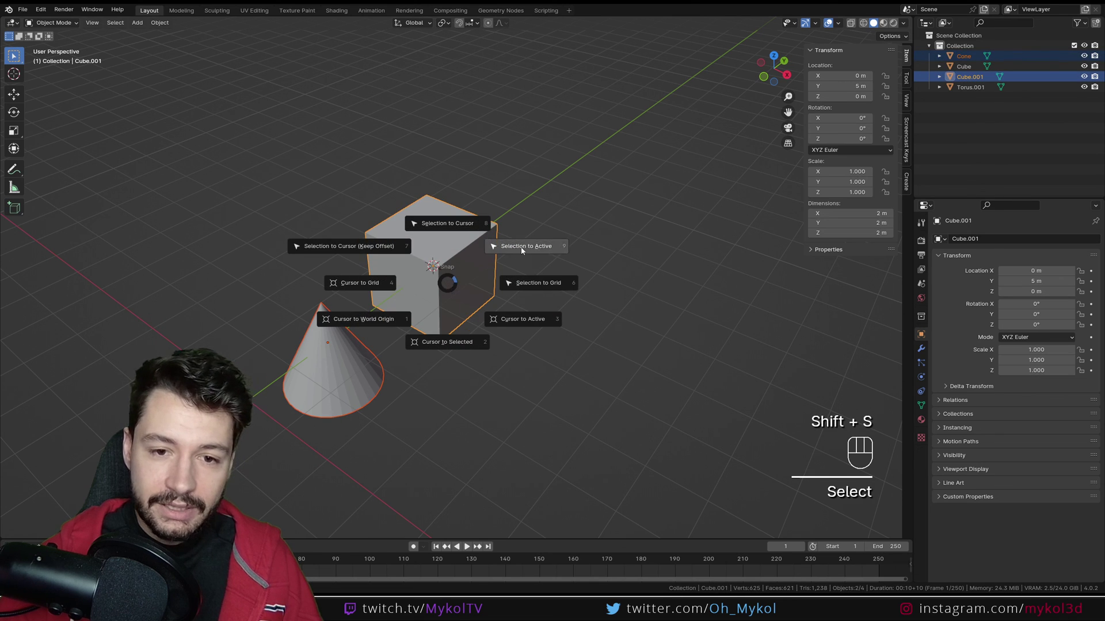
pyautogui.click(535, 245)
# - Move the cube down along the Z axis to about -1.99 m so the cone sits on top of it
pyautogui.click(477, 288)
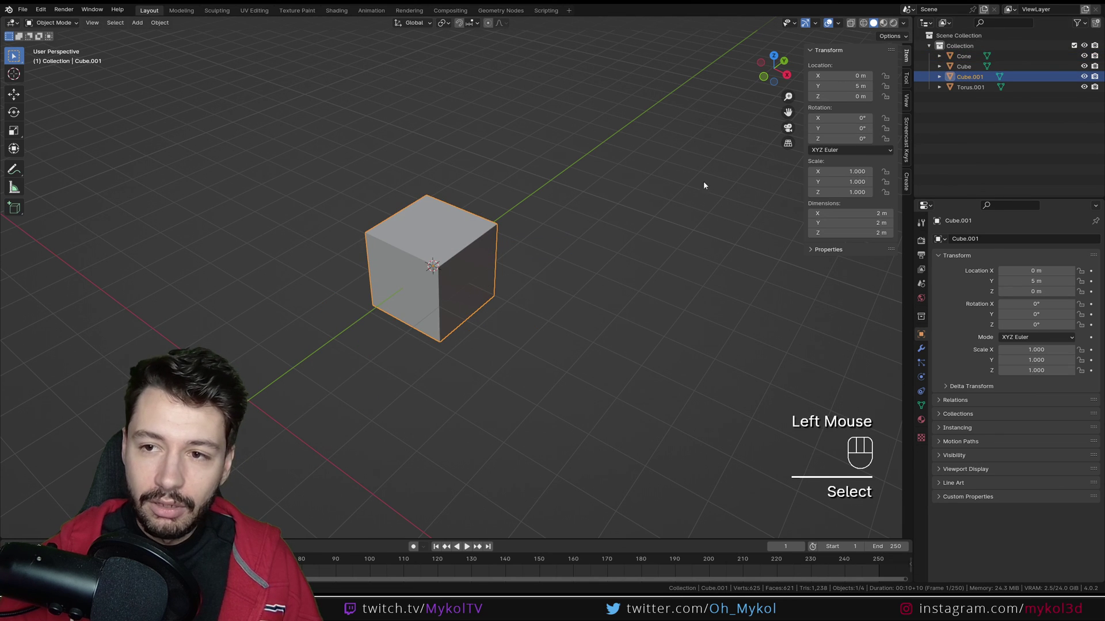
pyautogui.moveTo(704, 186); pyautogui.dragTo(511, 270, button='middle')
pyautogui.click(497, 221)
pyautogui.press('g')
pyautogui.press('z')
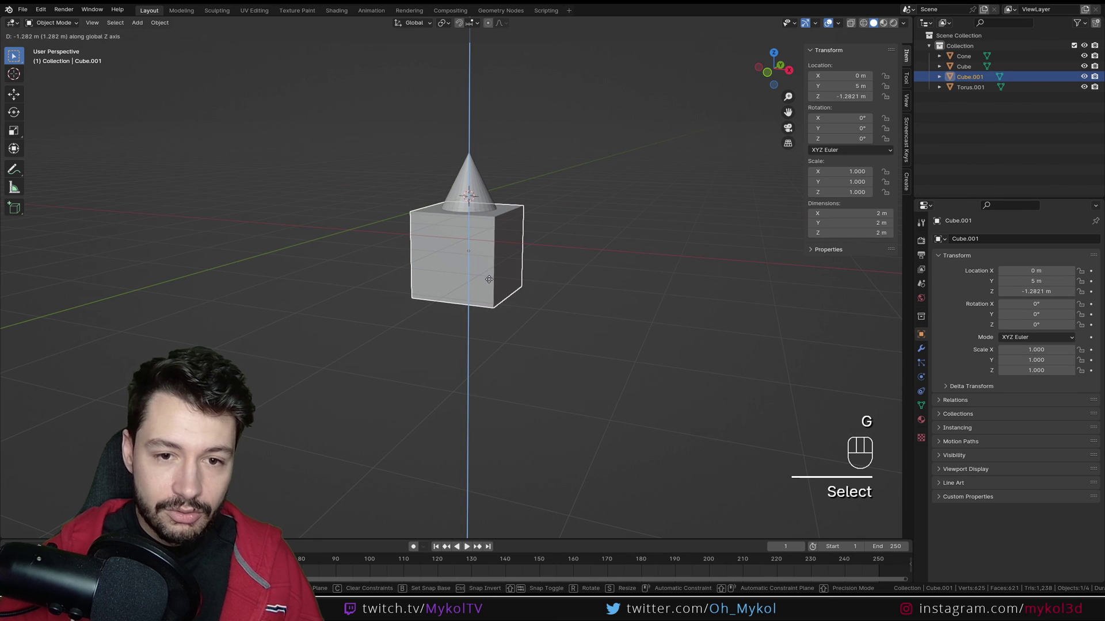
pyautogui.click(489, 316)
pyautogui.moveTo(489, 317); pyautogui.dragTo(439, 356, button='middle')
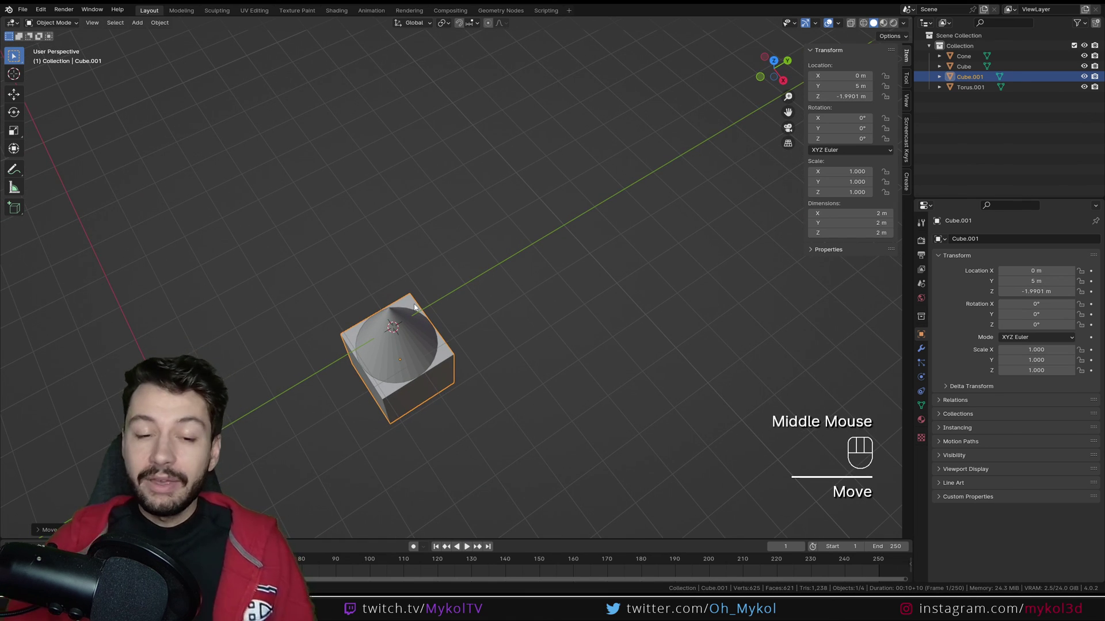
# - Try moving the cone freely to about X 0.02, Y 5.12, Z 0.03 m, and undo the move
pyautogui.click(416, 348)
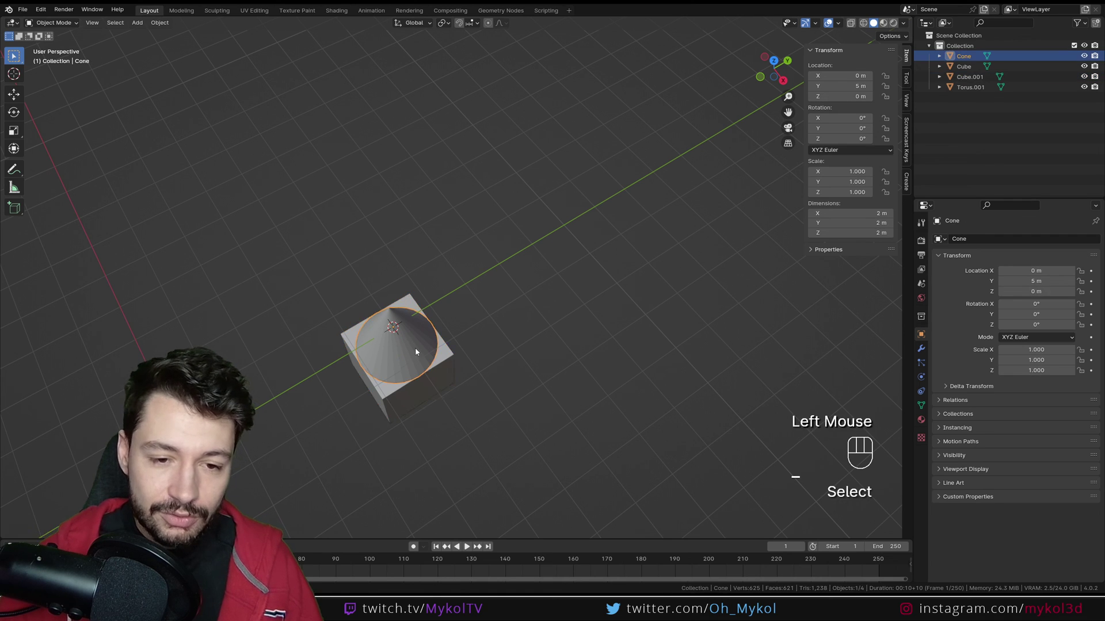
pyautogui.press('g')
pyautogui.click(435, 366)
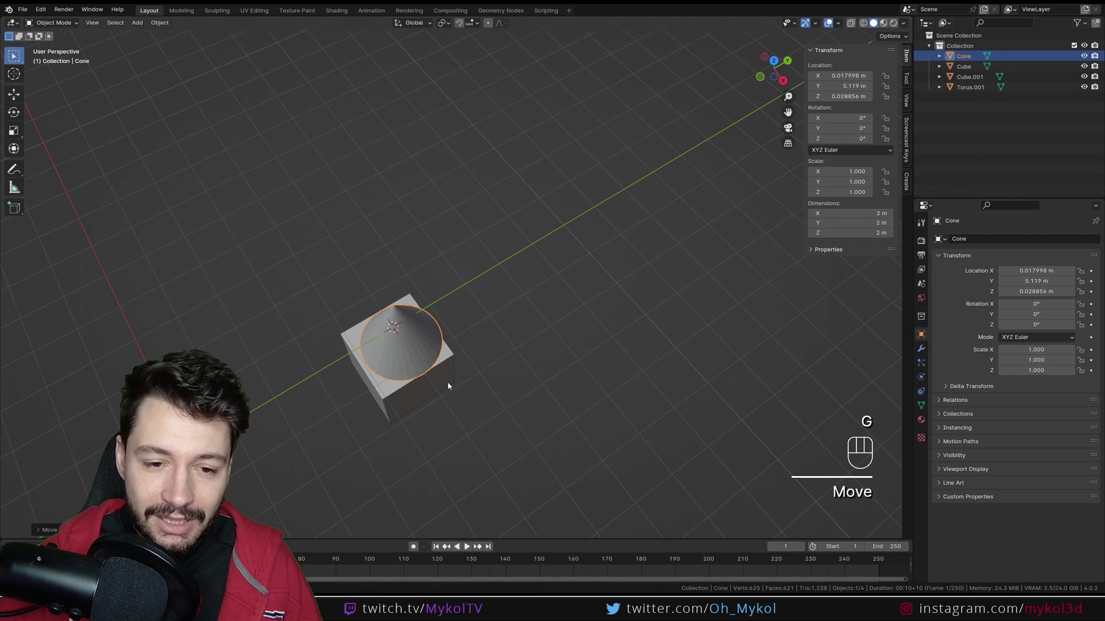
pyautogui.hotkey('ctrl', 'z')
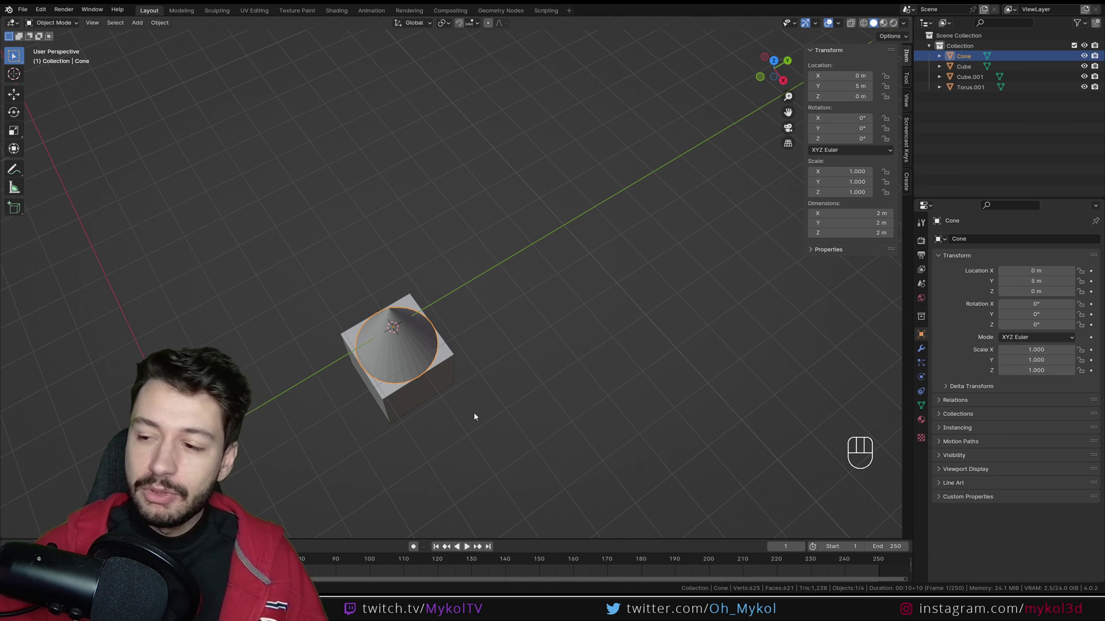
pyautogui.moveTo(508, 368); pyautogui.dragTo(560, 373, button='middle')
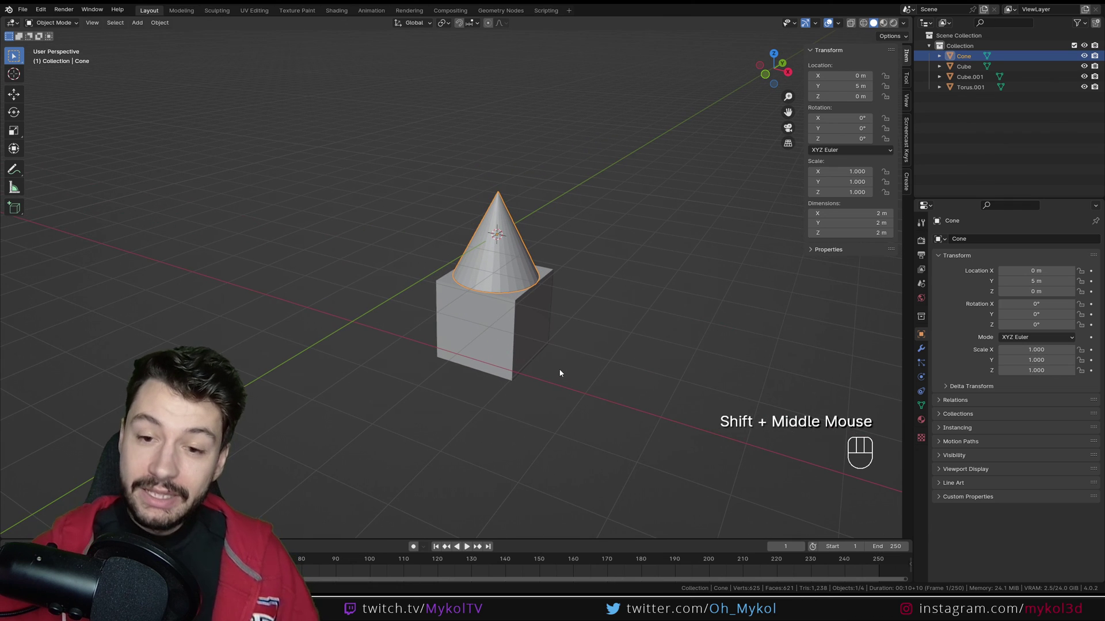